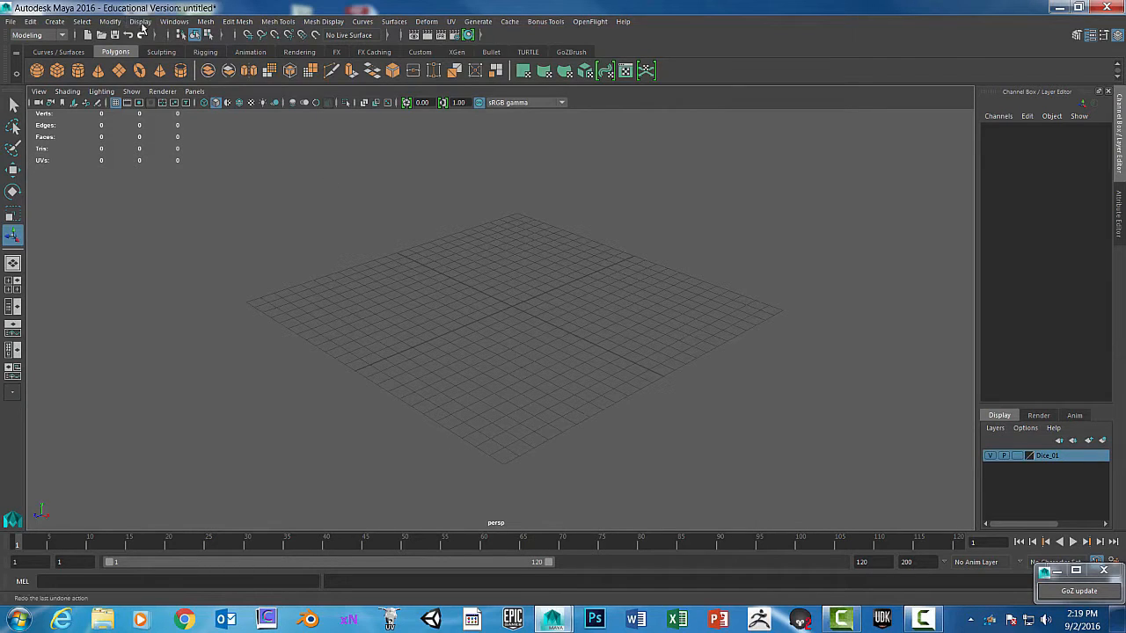
# Step: Enlarge the viewport grid's length and width and set grid lines every 2 units
pyautogui.click(142, 23)
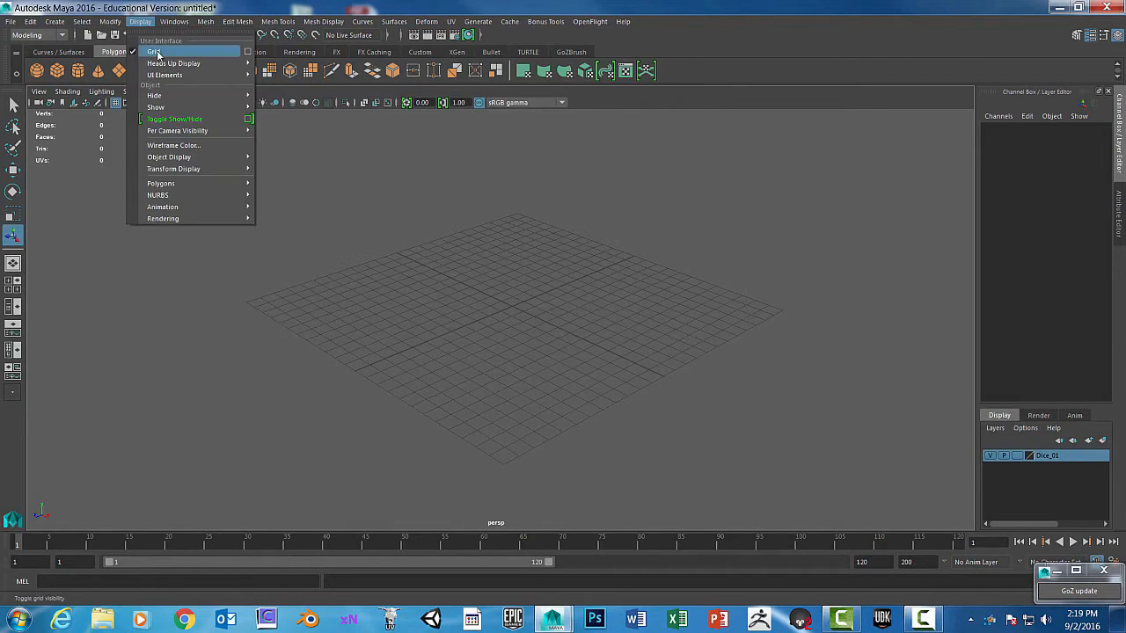
pyautogui.click(248, 52)
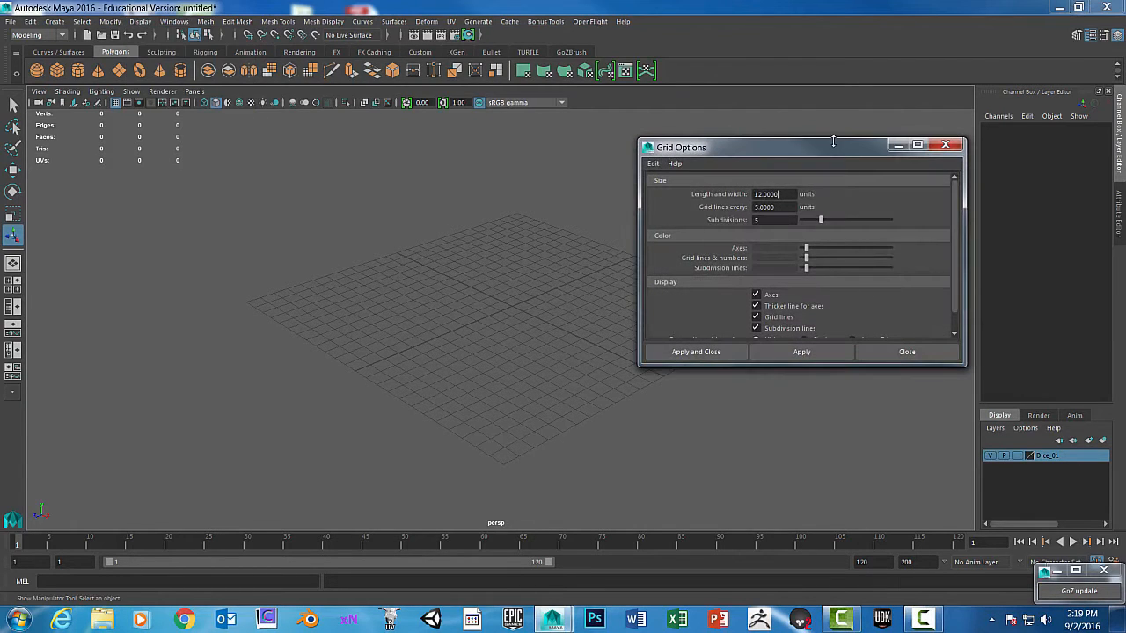
pyautogui.moveTo(833, 145); pyautogui.dragTo(600, 167)
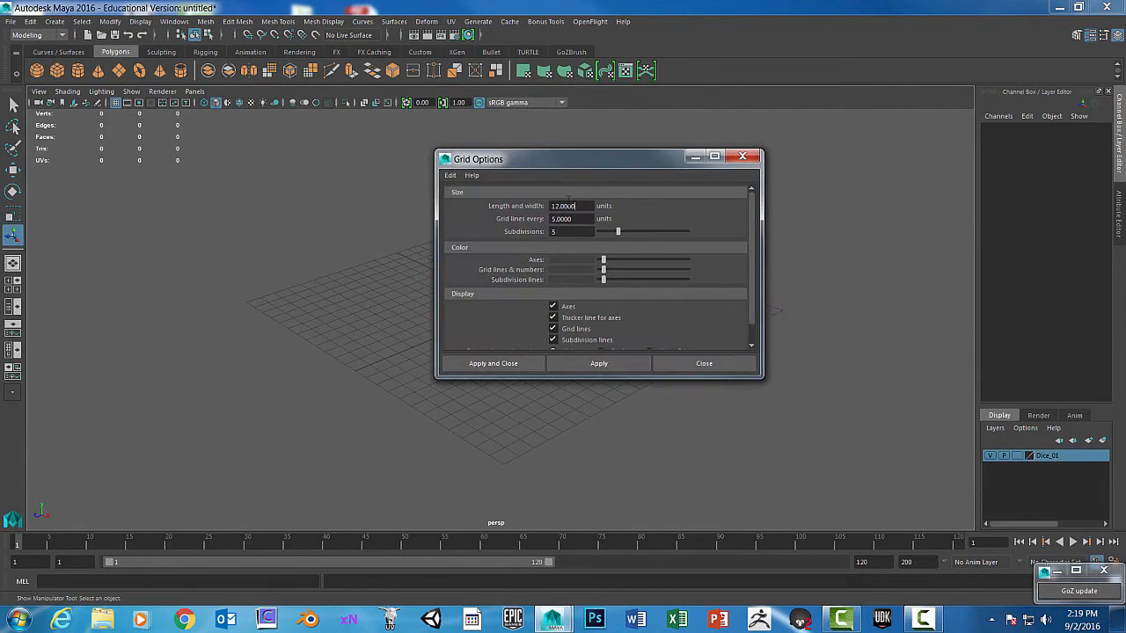
pyautogui.doubleClick(587, 207)
pyautogui.doubleClick(586, 219)
pyautogui.doubleClick(572, 231)
pyautogui.doubleClick(585, 220)
pyautogui.write('2')
pyautogui.moveTo(586, 205); pyautogui.dragTo(548, 205)
pyautogui.write('2')
pyautogui.click(528, 363)
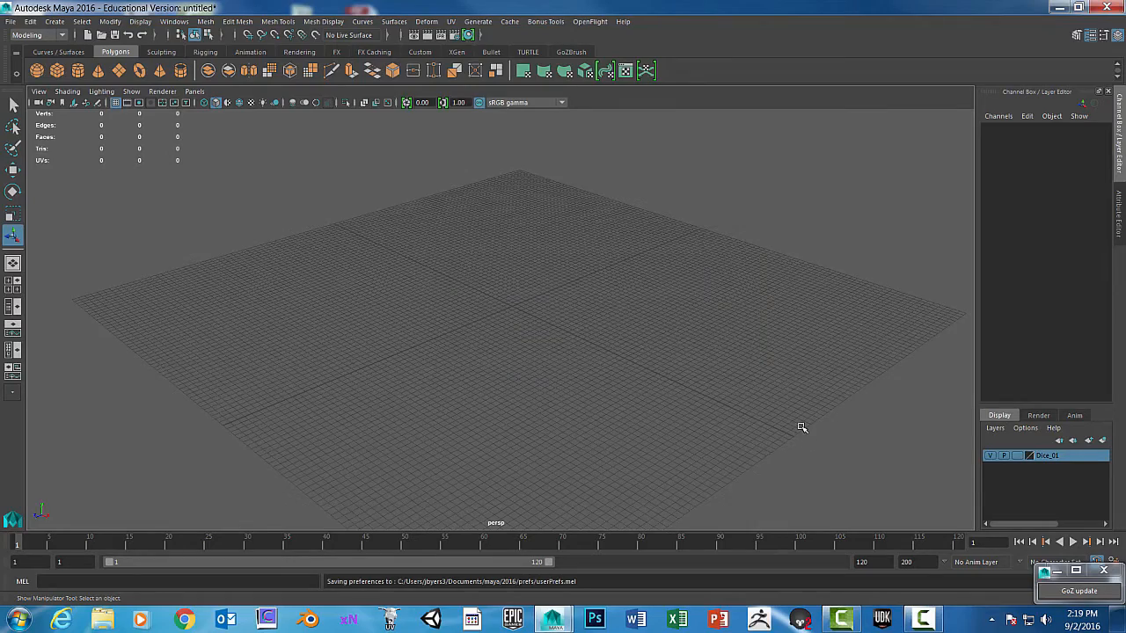
# Step: Create a polygon cube at the centre of the grid
pyautogui.keyDown('alt'); pyautogui.moveTo(736, 402); pyautogui.dragTo(704, 367); pyautogui.keyUp('alt')
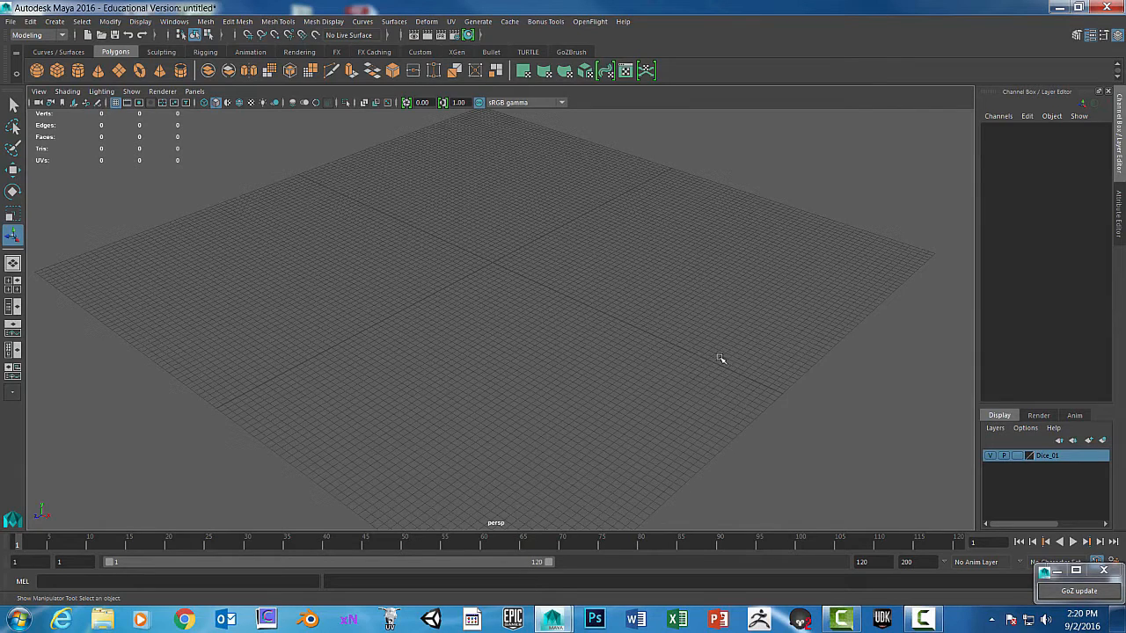
pyautogui.click(16, 77)
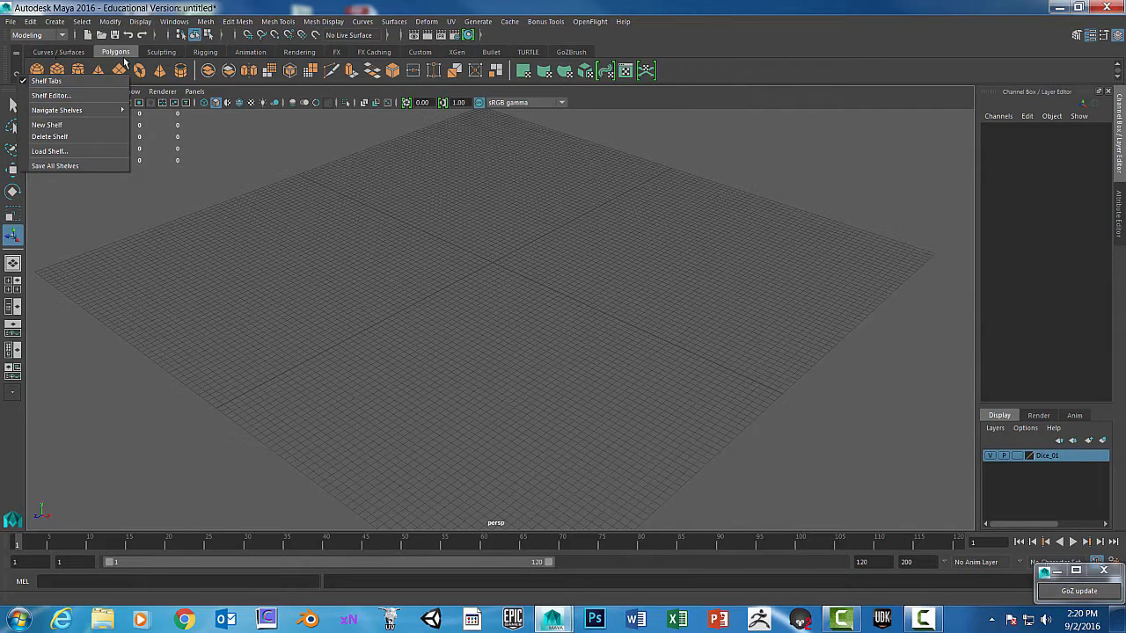
pyautogui.click(160, 51)
pyautogui.click(107, 52)
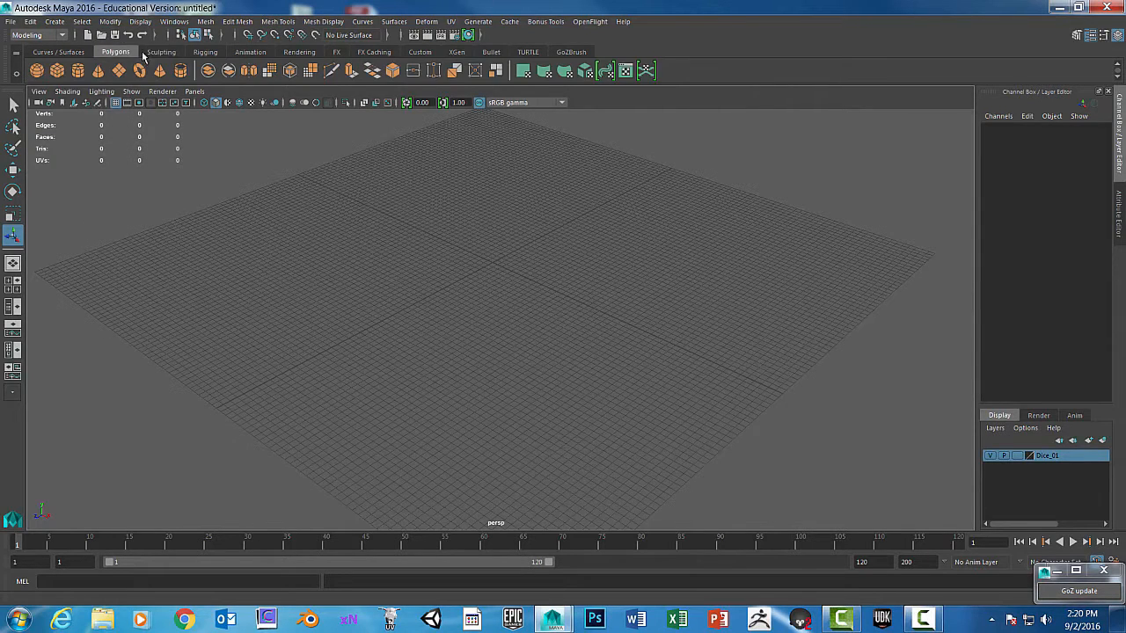
pyautogui.click(57, 72)
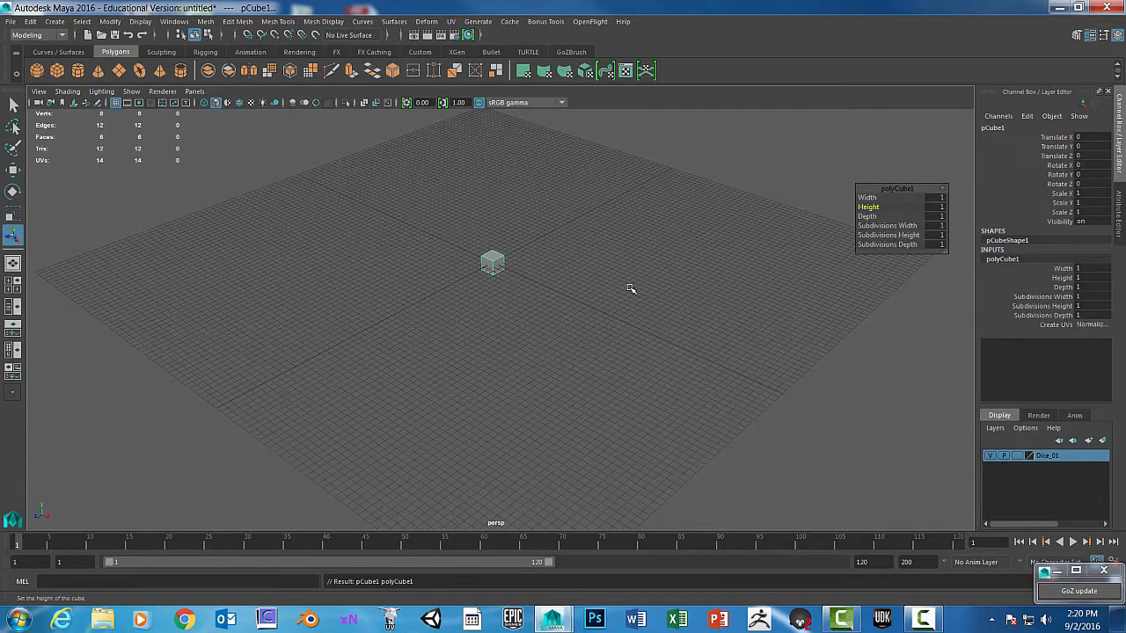
pyautogui.moveTo(884, 189); pyautogui.dragTo(782, 160)
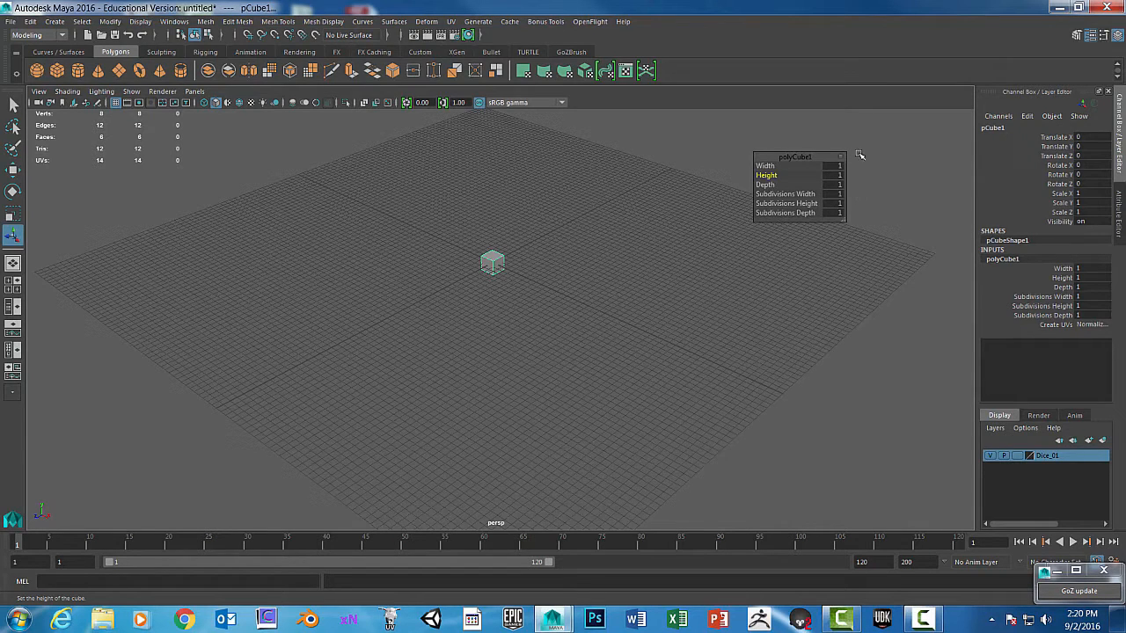
# Step: Scale the cube to 4 in X, Y and Z
pyautogui.click(498, 250)
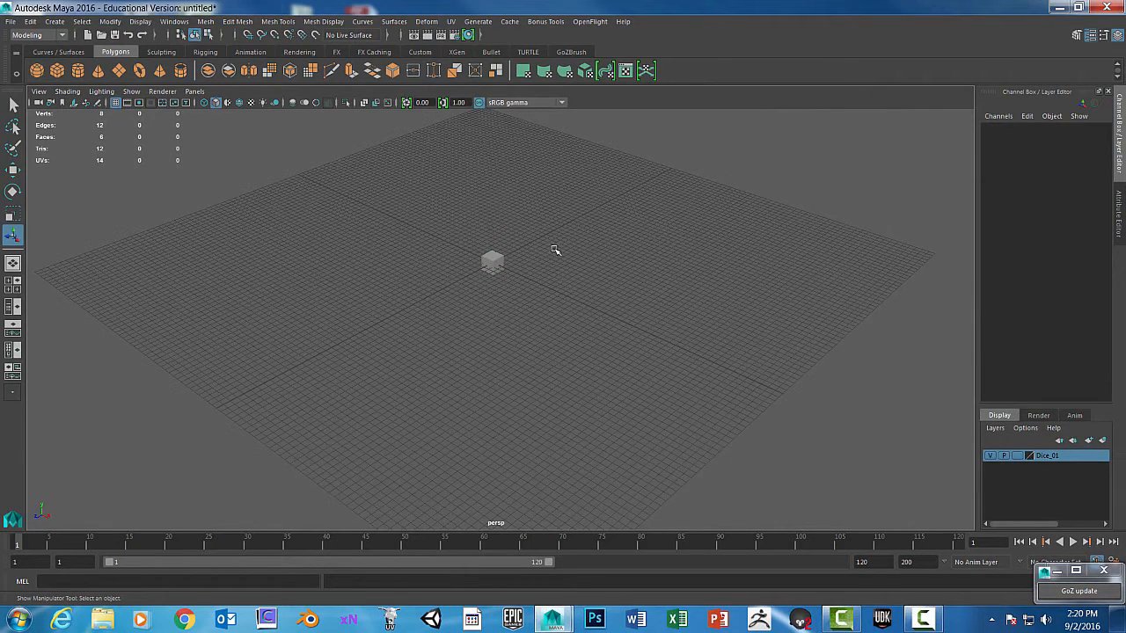
pyautogui.click(500, 256)
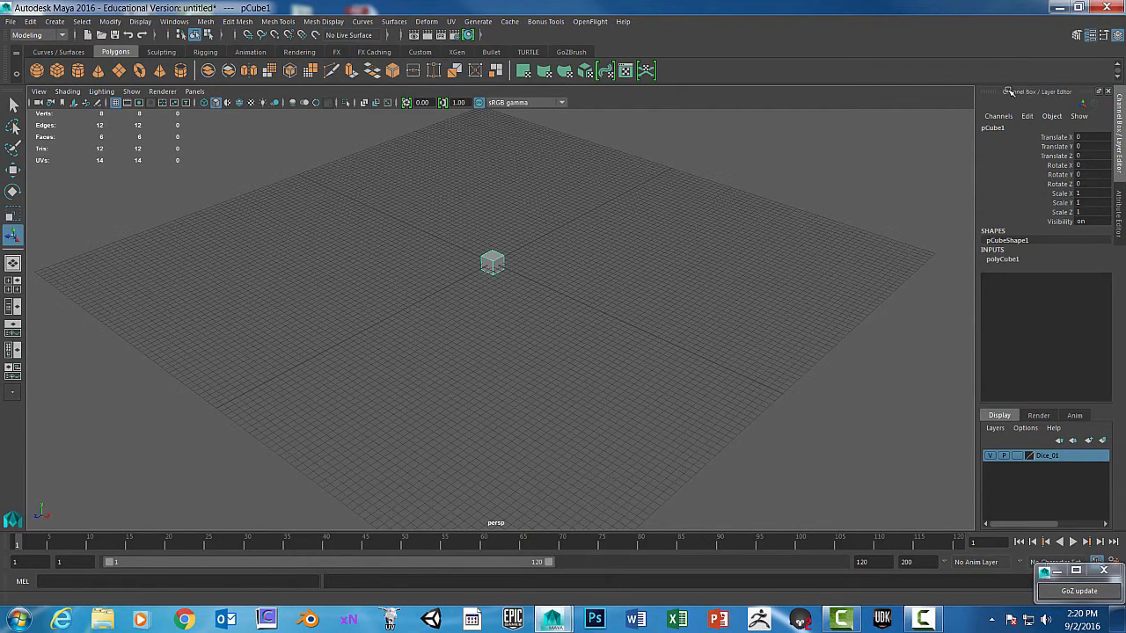
pyautogui.hotkey('ctrl', 'a')
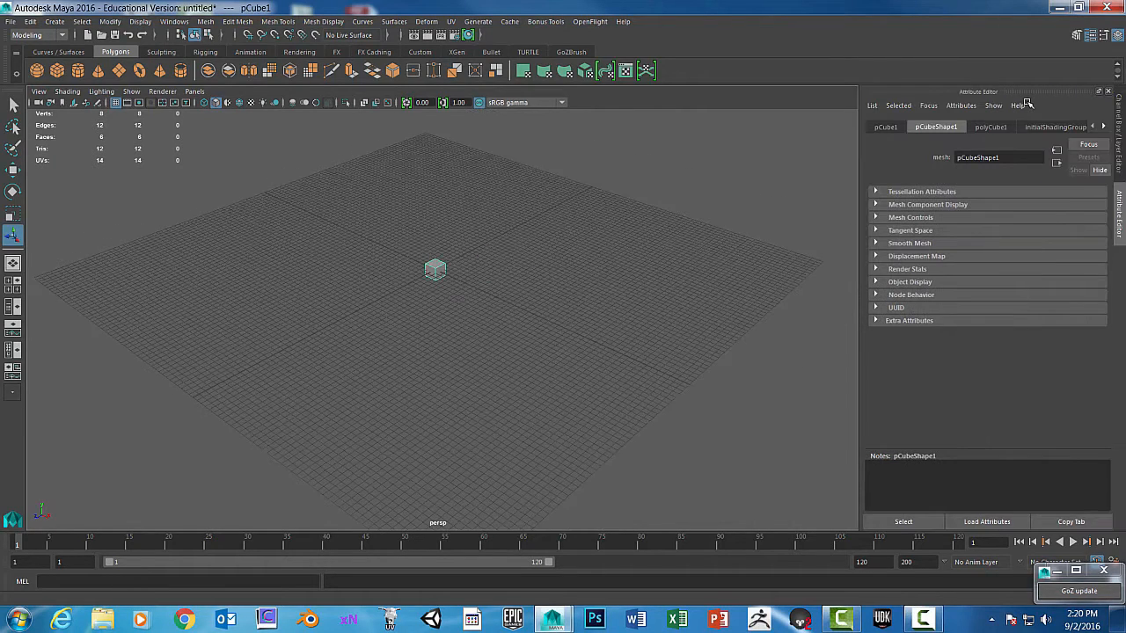
pyautogui.hotkey('ctrl', 'a')
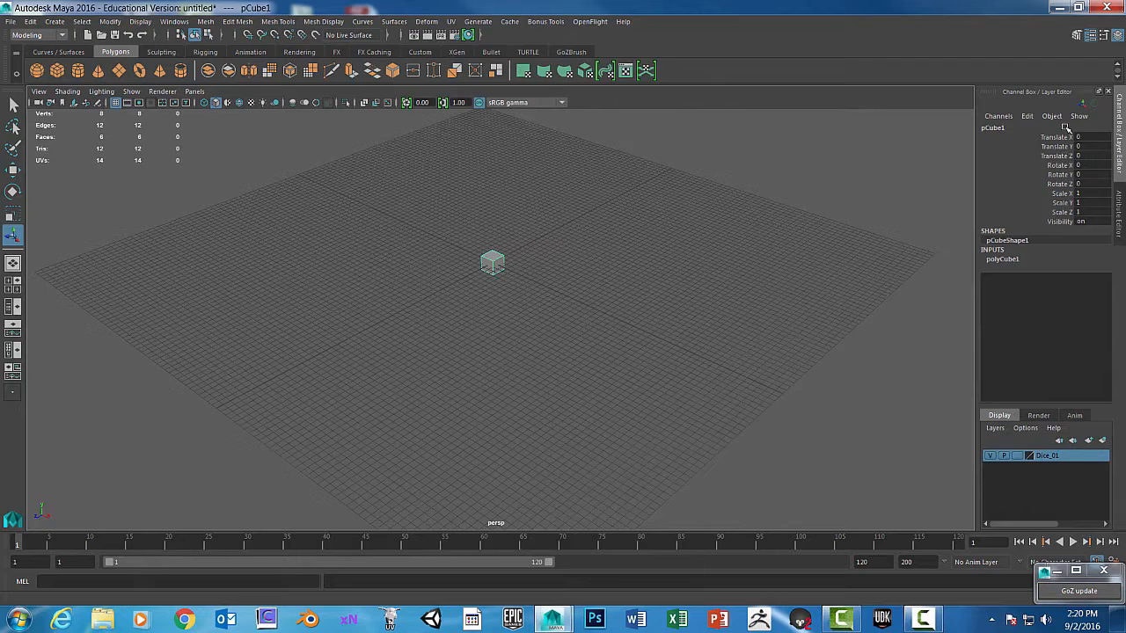
pyautogui.click(1096, 194)
pyautogui.write('4')
pyautogui.click(1091, 203)
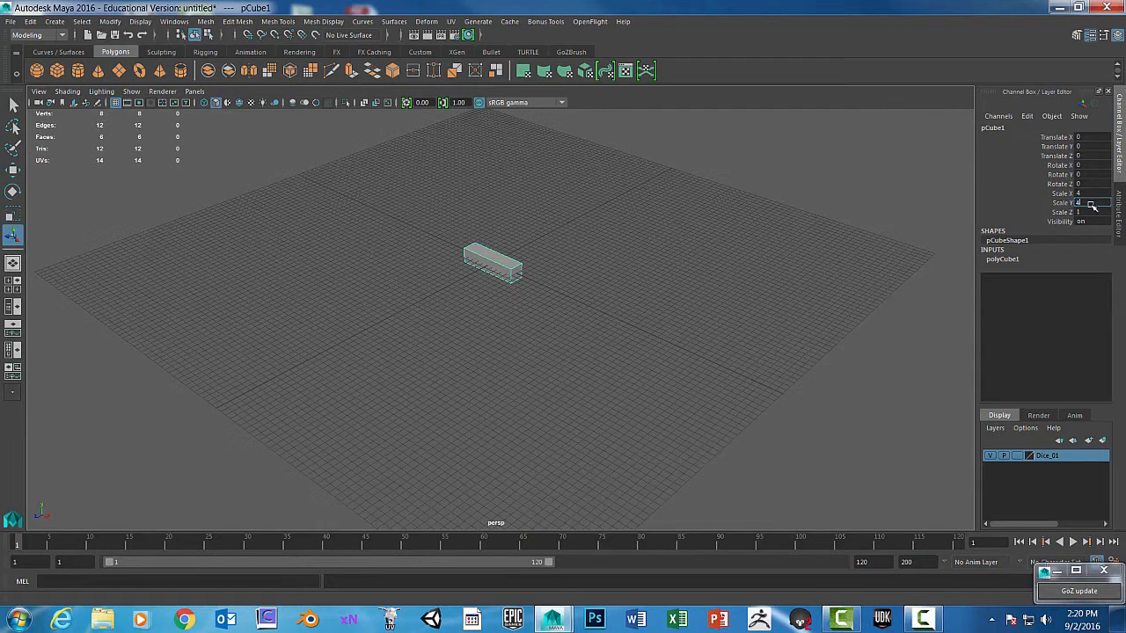
pyautogui.click(1087, 212)
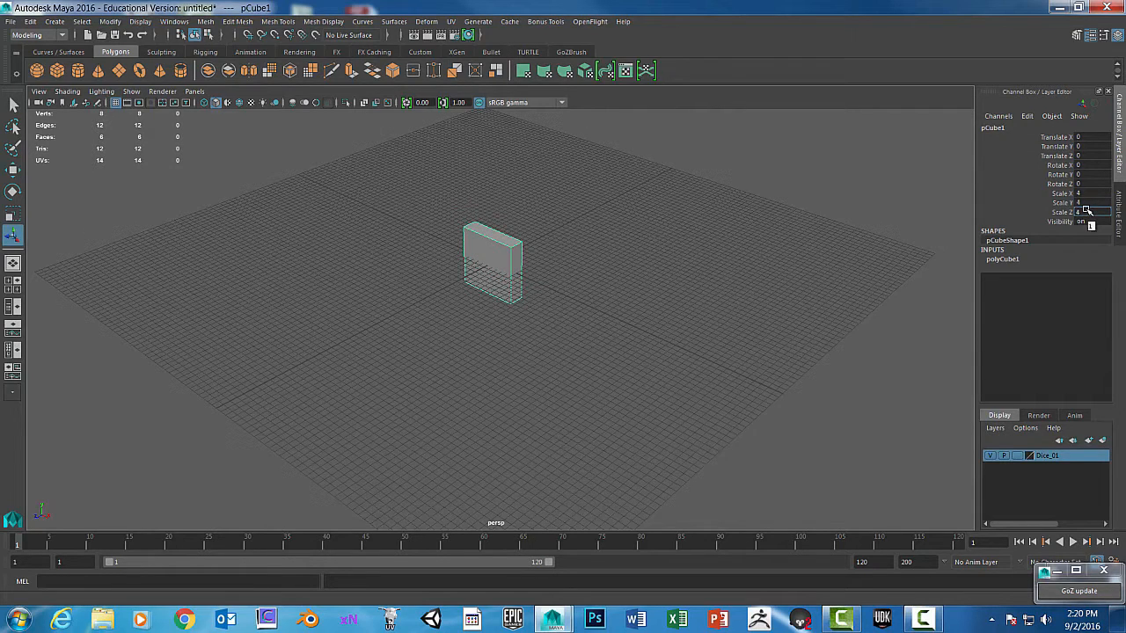
pyautogui.press('Return')
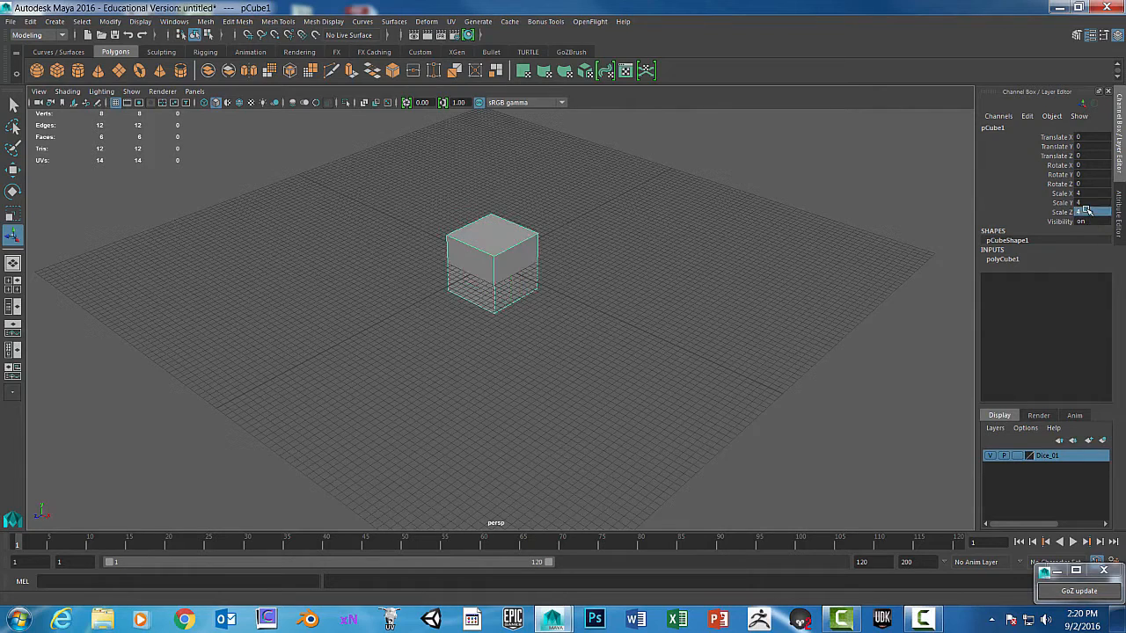
# Step: Set the cube's width, height and depth subdivisions to 10 each
pyautogui.click(1011, 257)
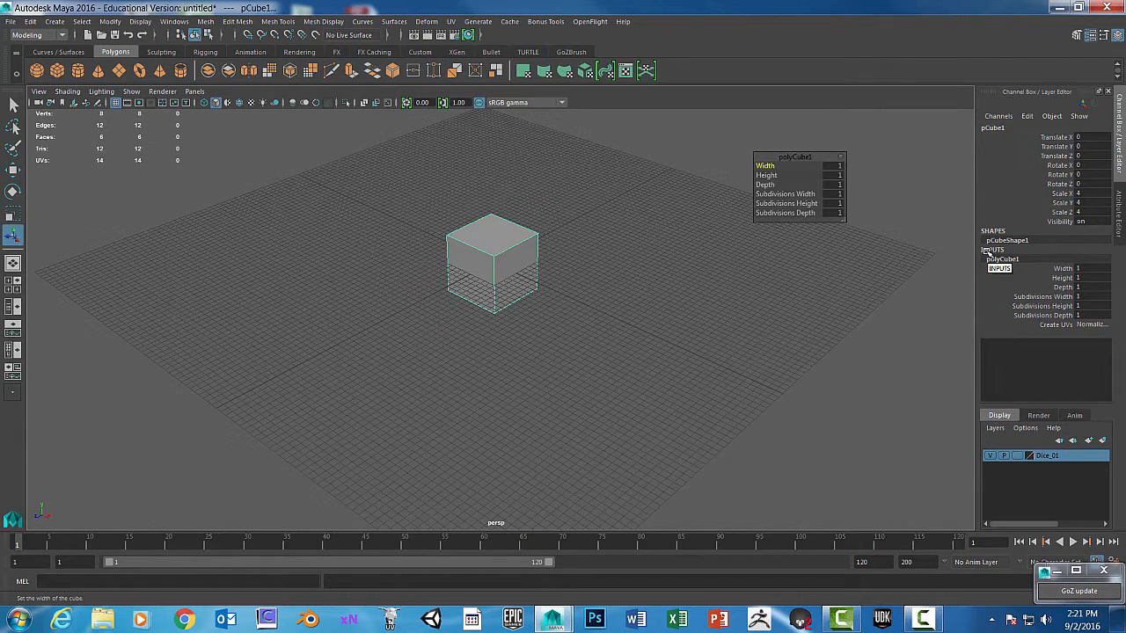
pyautogui.doubleClick(1080, 296)
pyautogui.press('Return')
pyautogui.doubleClick(1088, 305)
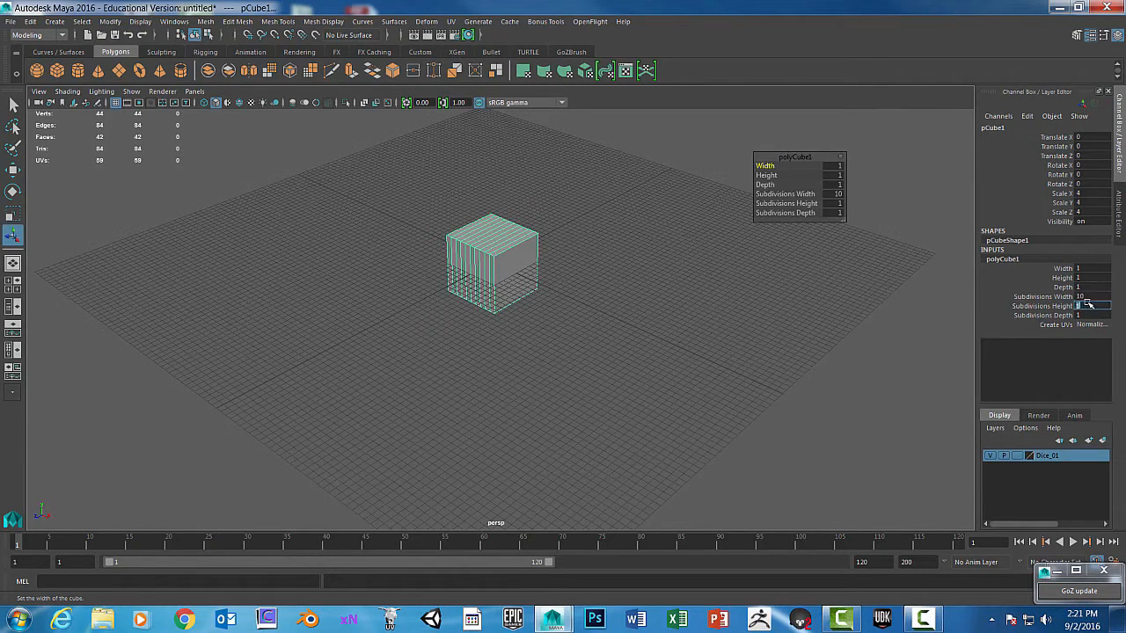
pyautogui.write('10')
pyautogui.press('Return')
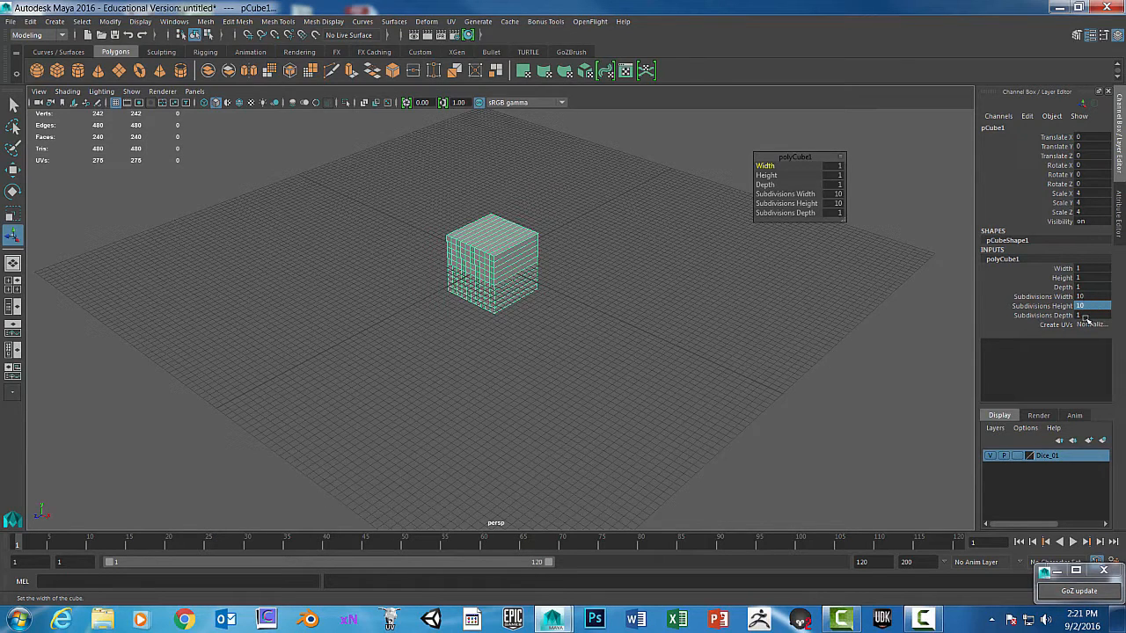
pyautogui.doubleClick(1085, 315)
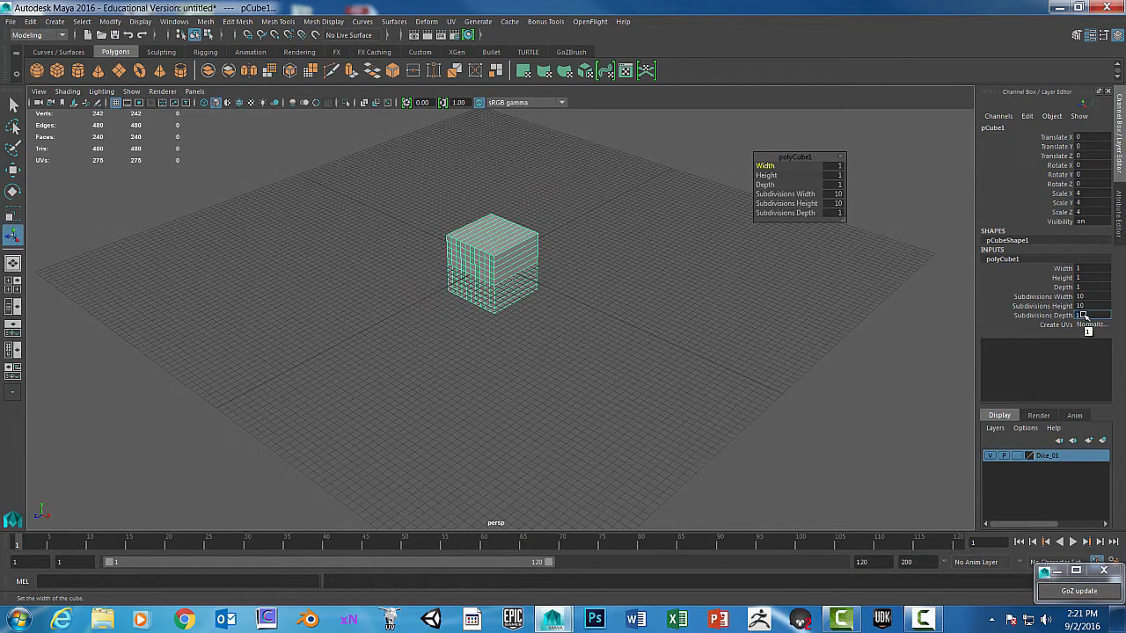
pyautogui.write('10')
pyautogui.press('Return')
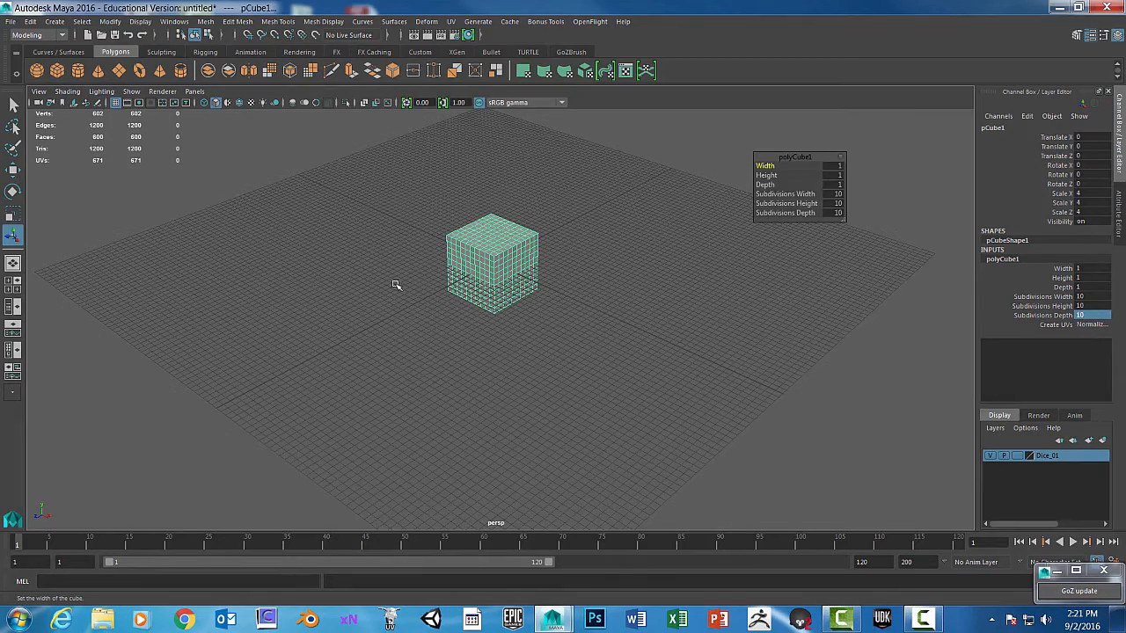
# Step: Select the subdivided cube and switch it to face selection mode
pyautogui.keyDown('alt'); pyautogui.moveTo(575, 299); pyautogui.dragTo(558, 303); pyautogui.keyUp('alt')
pyautogui.click(580, 168)
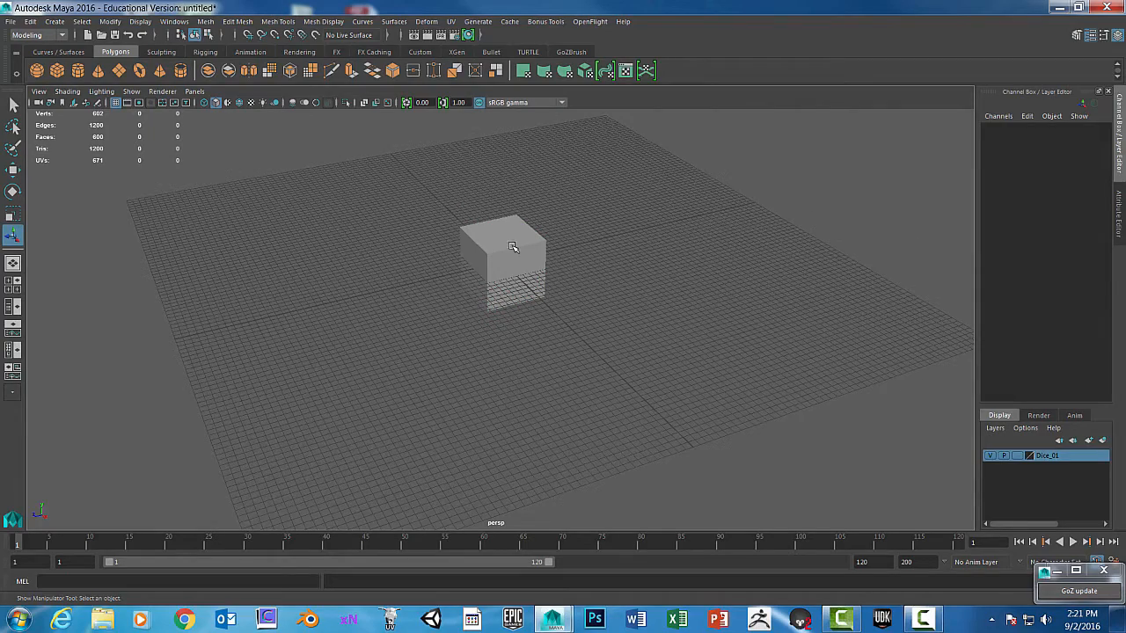
pyautogui.click(507, 236)
pyautogui.scroll(4, 649, 263)
pyautogui.keyDown('alt'); pyautogui.moveTo(712, 265); pyautogui.dragTo(731, 304, button='middle'); pyautogui.keyUp('alt')
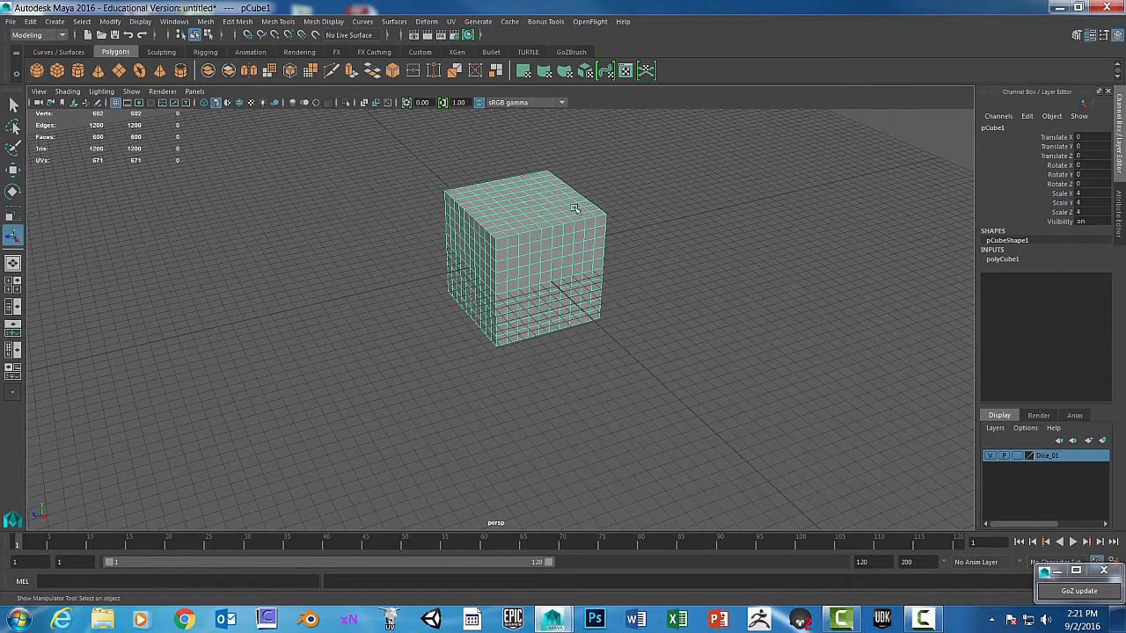
pyautogui.rightClick(557, 239)
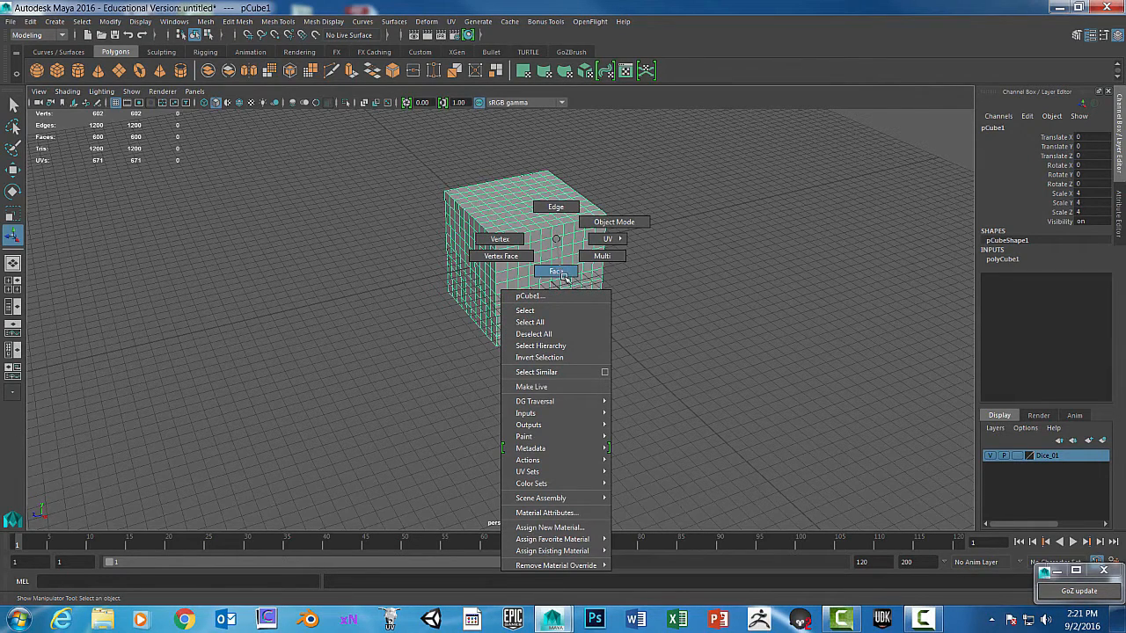
pyautogui.click(564, 276)
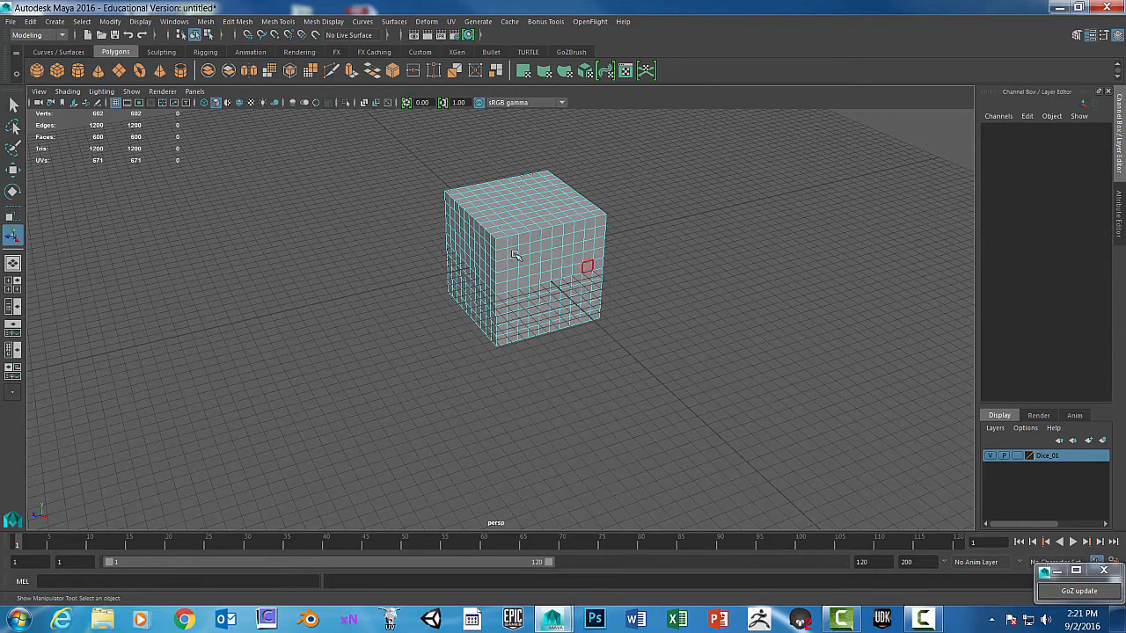
# Step: Select all the cube's faces except its top side in the side view and delete them
pyautogui.press('space')
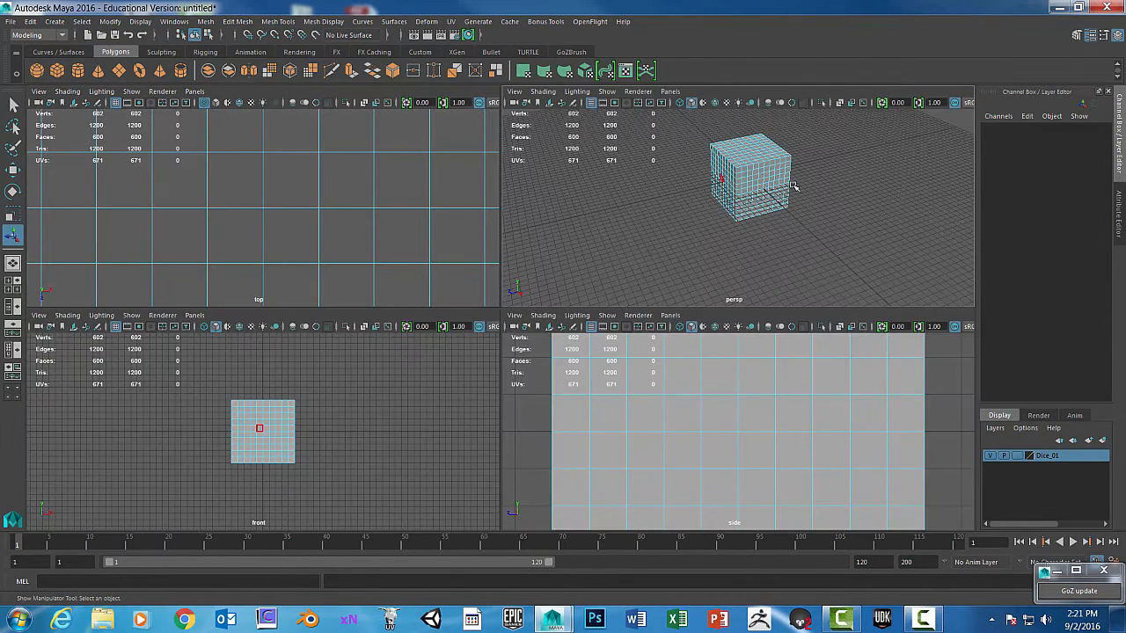
pyautogui.rightClick(750, 166)
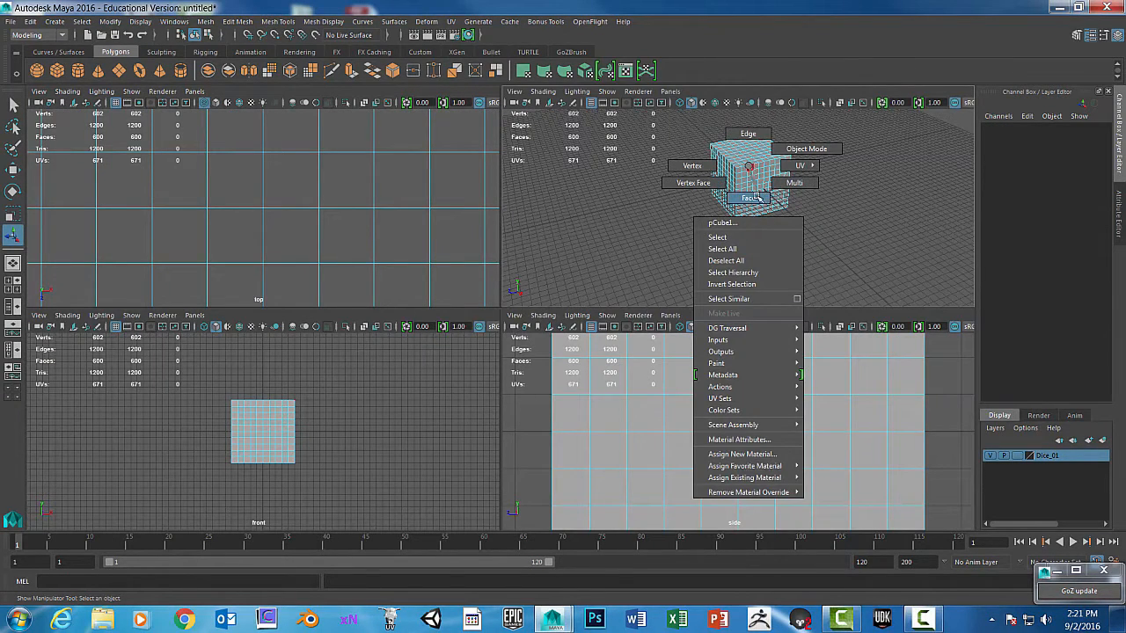
pyautogui.click(754, 195)
pyautogui.press('space')
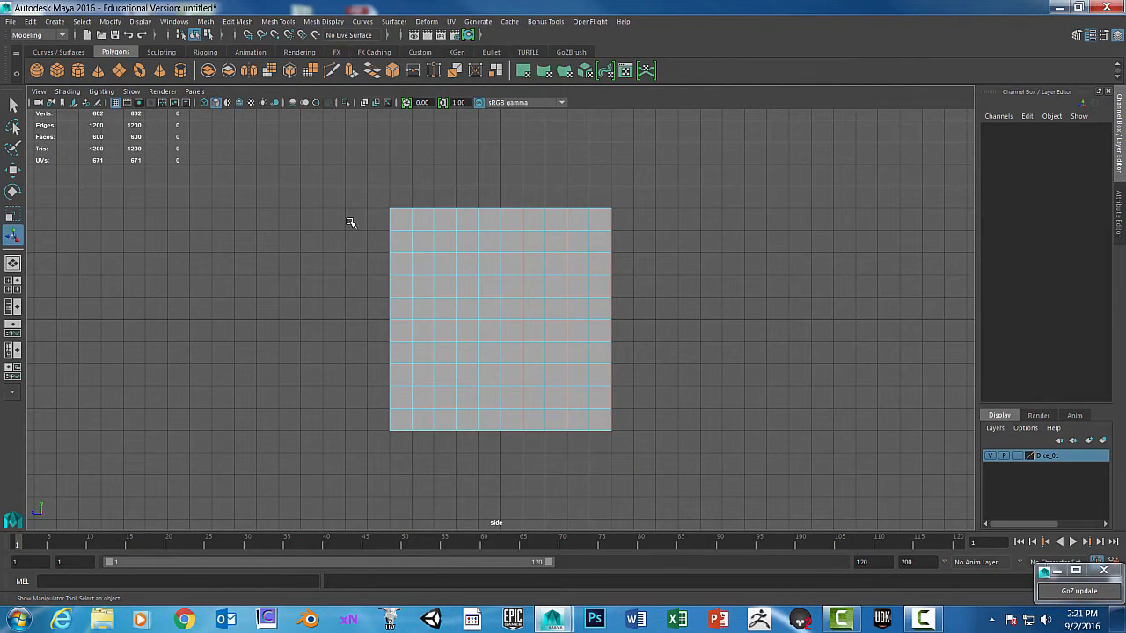
pyautogui.moveTo(350, 223); pyautogui.dragTo(669, 460)
pyautogui.moveTo(353, 221); pyautogui.dragTo(665, 449)
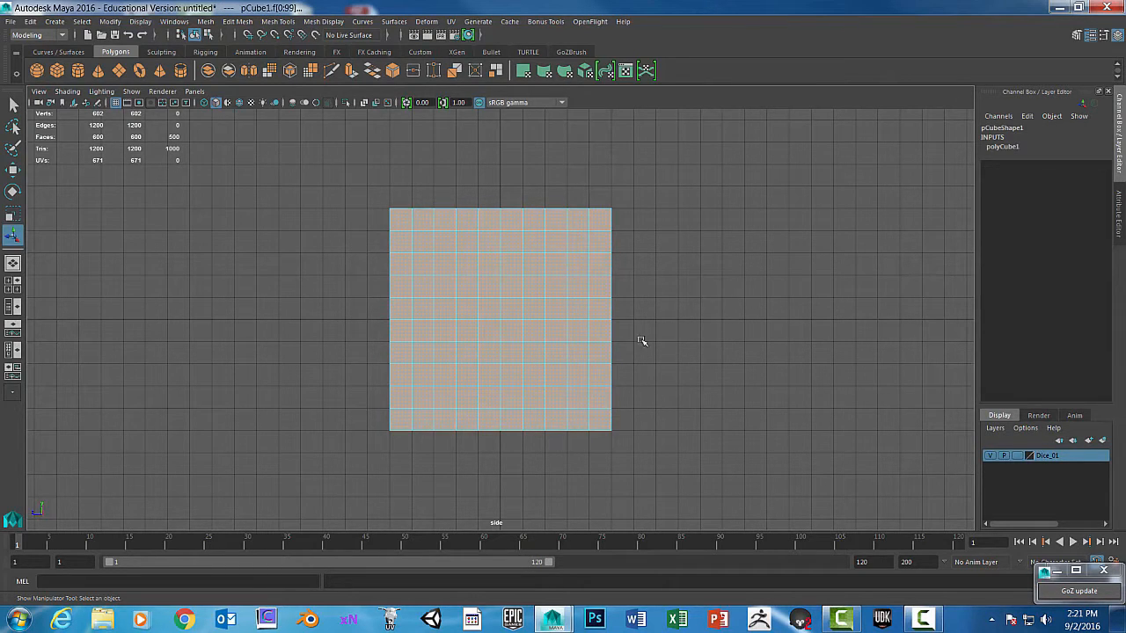
pyautogui.press('space')
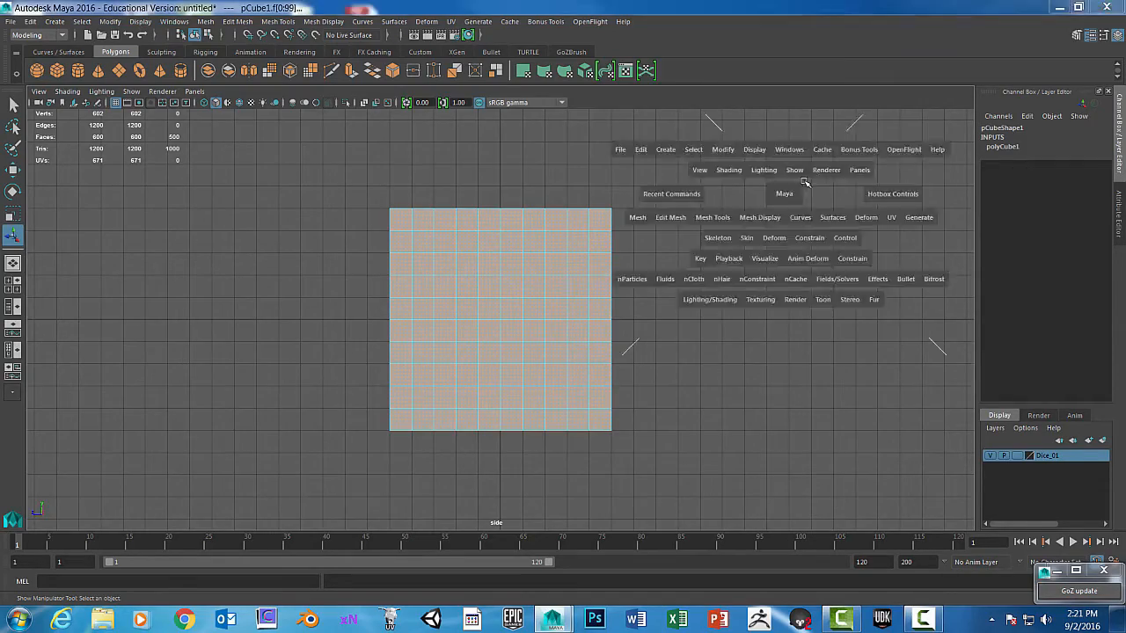
pyautogui.press('space')
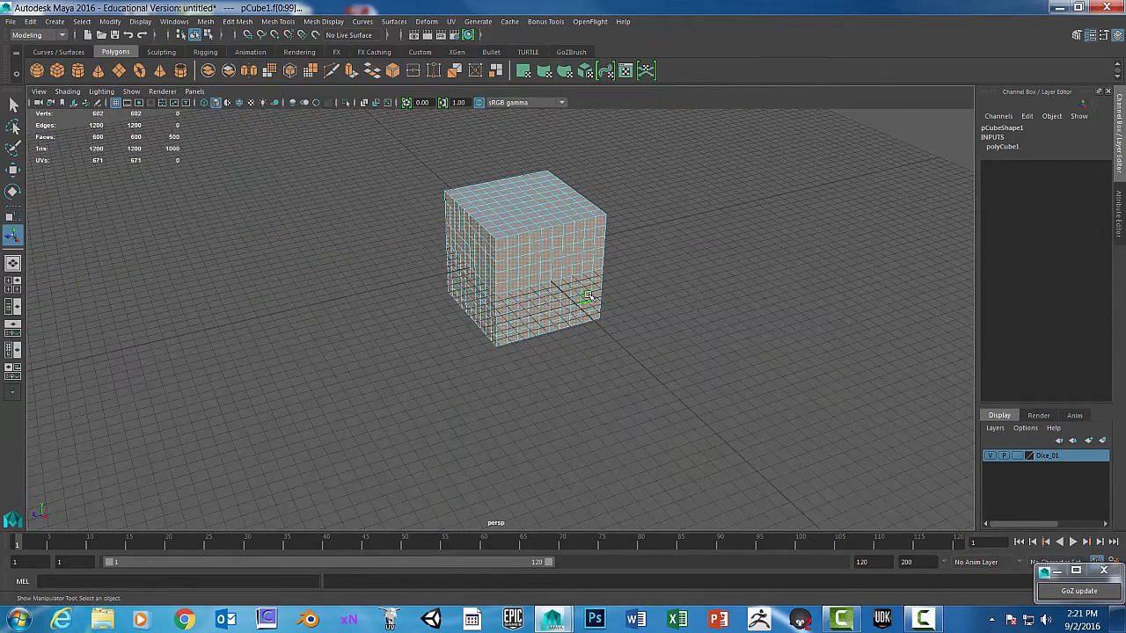
pyautogui.keyDown('alt'); pyautogui.moveTo(588, 292); pyautogui.dragTo(633, 287); pyautogui.keyUp('alt')
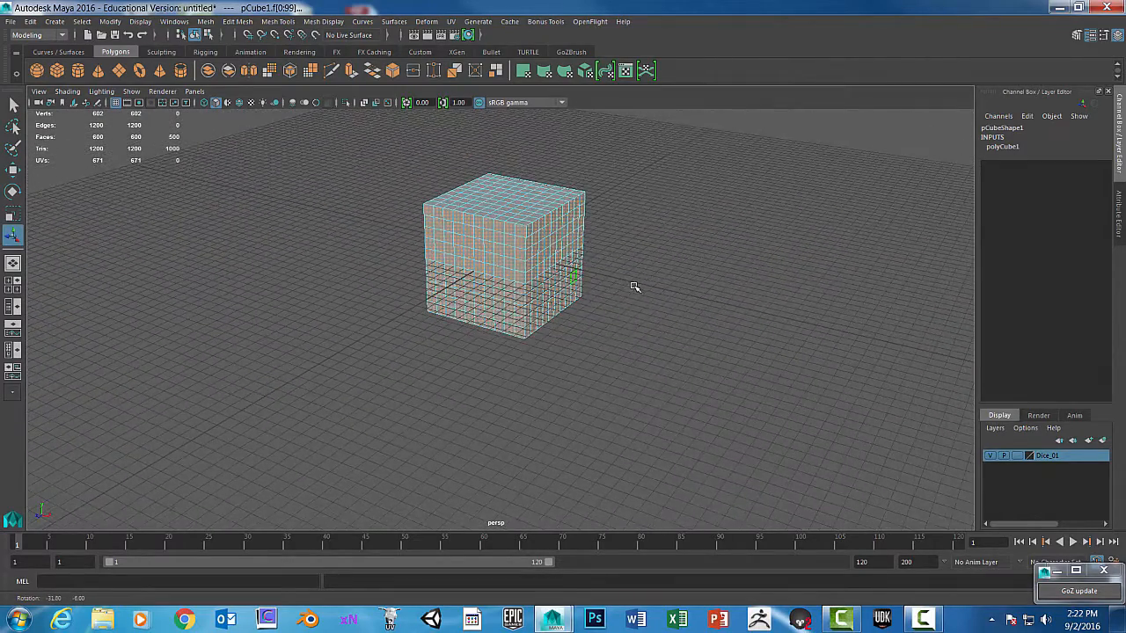
pyautogui.press('Delete')
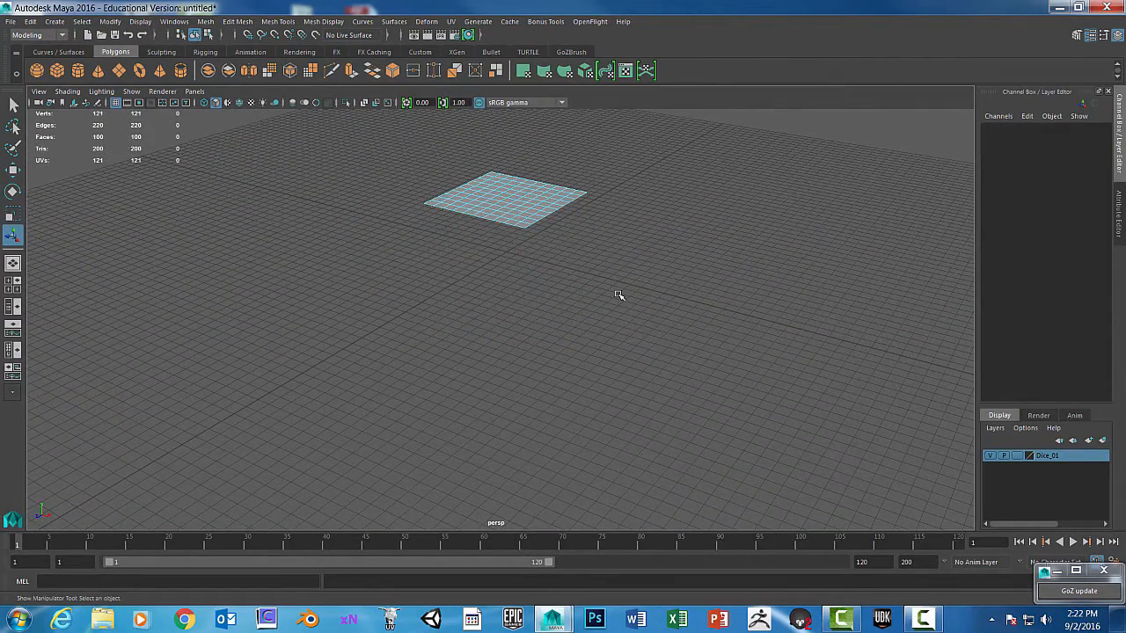
# Step: Return the remaining subdivided top plane to object mode
pyautogui.keyDown('alt'); pyautogui.moveTo(643, 276); pyautogui.dragTo(575, 223); pyautogui.keyUp('alt')
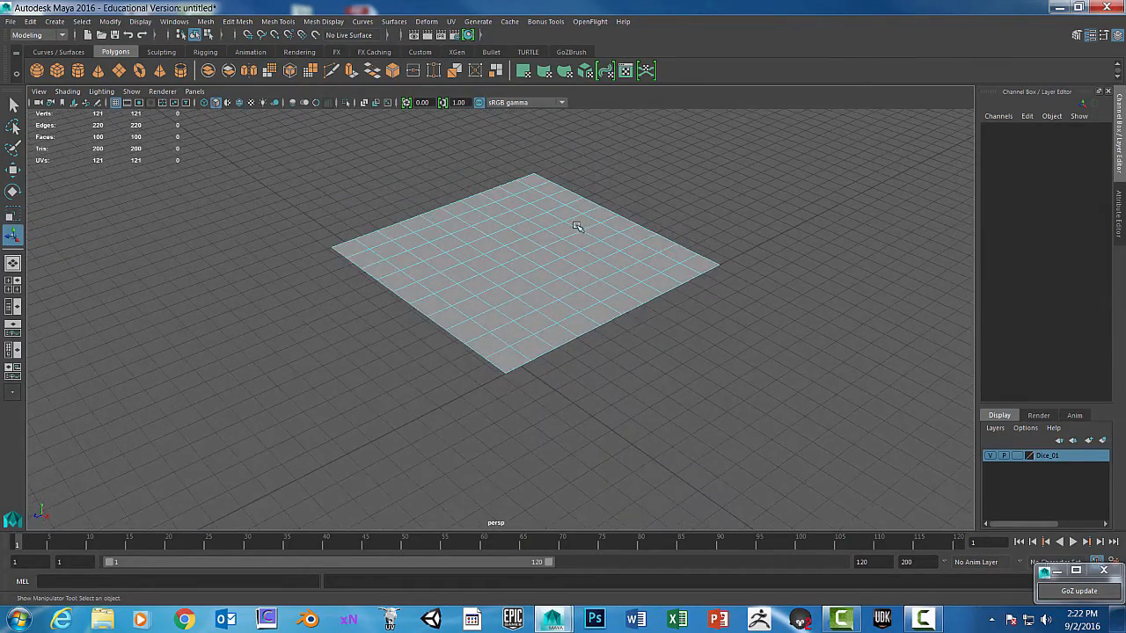
pyautogui.rightClick(575, 225)
pyautogui.click(616, 297)
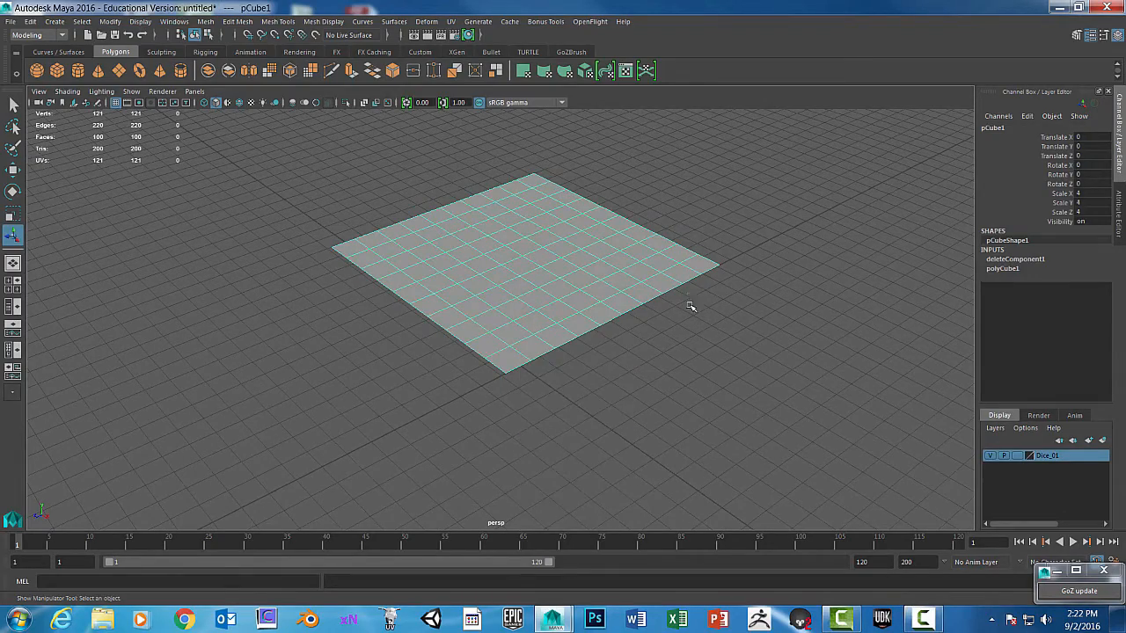
# Step: Switch to the web browser, search Google for "Dice" and browse the image results for a reference
pyautogui.moveTo(691, 304)
pyautogui.keyDown('alt'); pyautogui.mouseDown()
pyautogui.moveTo(697, 257)
pyautogui.moveTo(710, 294)
pyautogui.moveTo(697, 297)
pyautogui.mouseUp(); pyautogui.keyUp('alt')
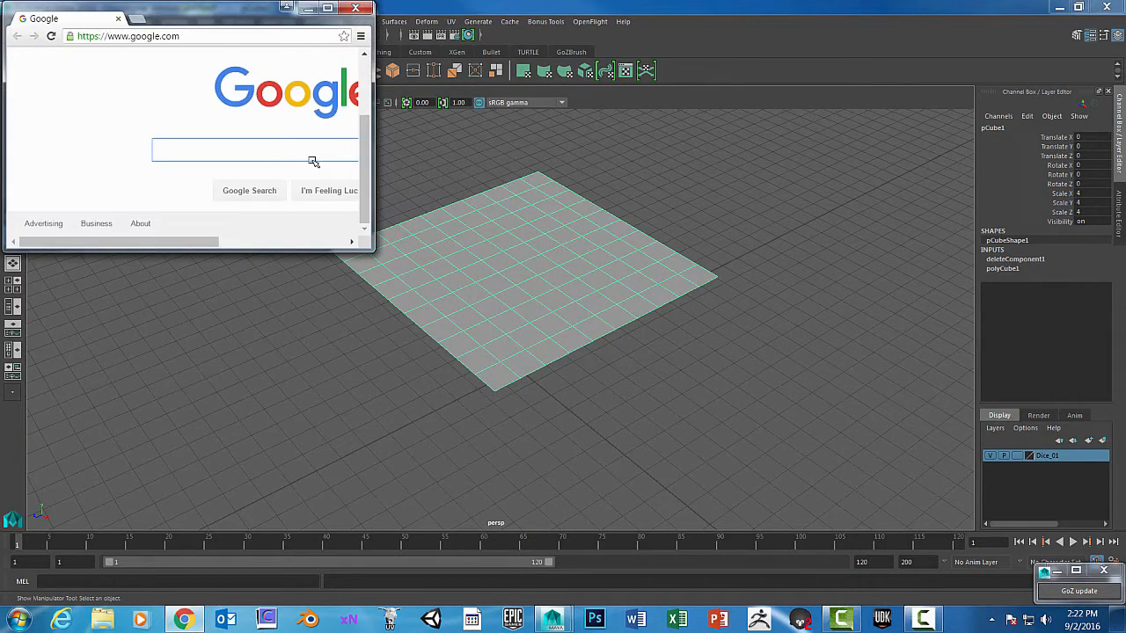
pyautogui.write('Dice')
pyautogui.press('Return')
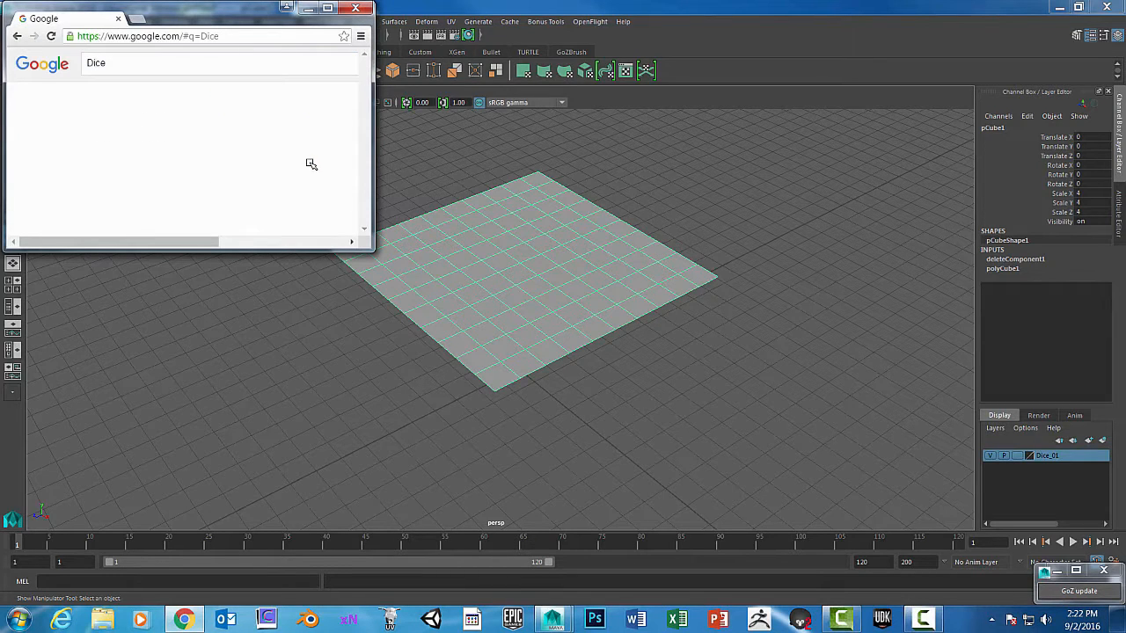
pyautogui.click(132, 100)
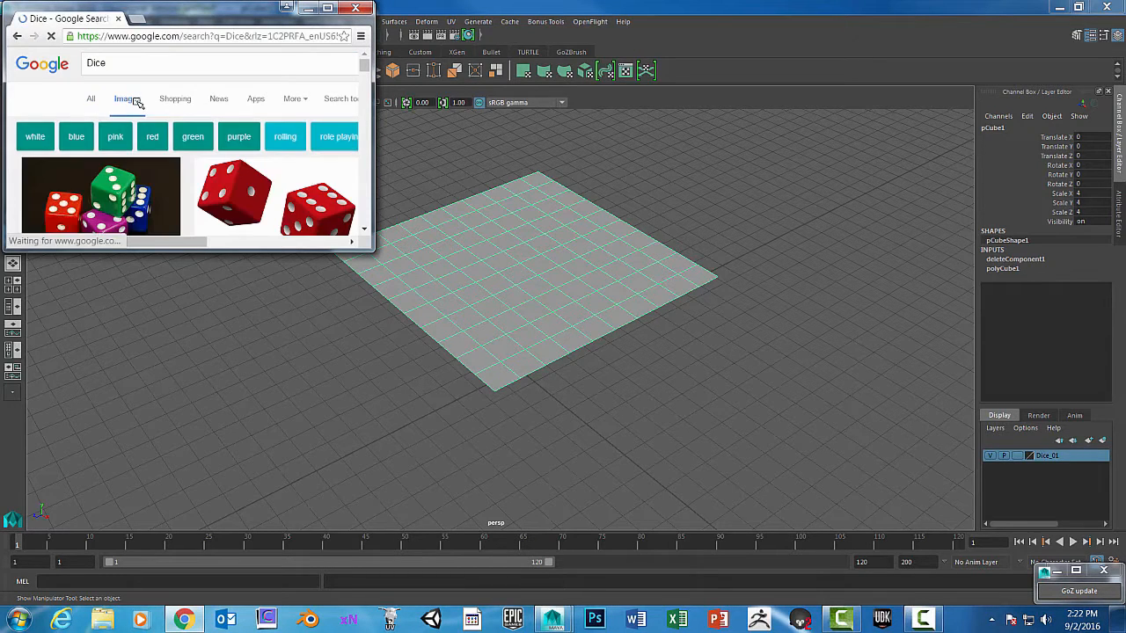
pyautogui.scroll(-3, 269, 143)
pyautogui.scroll(-2, 264, 189)
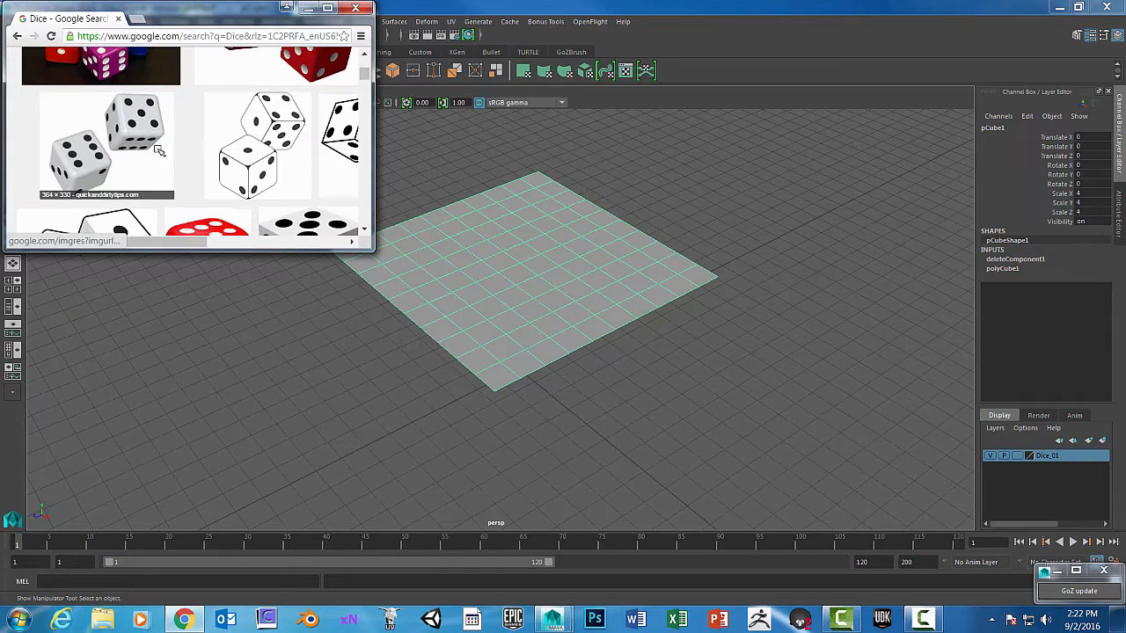
# Step: Open the picture of two white dice, examine the shape and layout of the pips, and close the browser
pyautogui.click(147, 131)
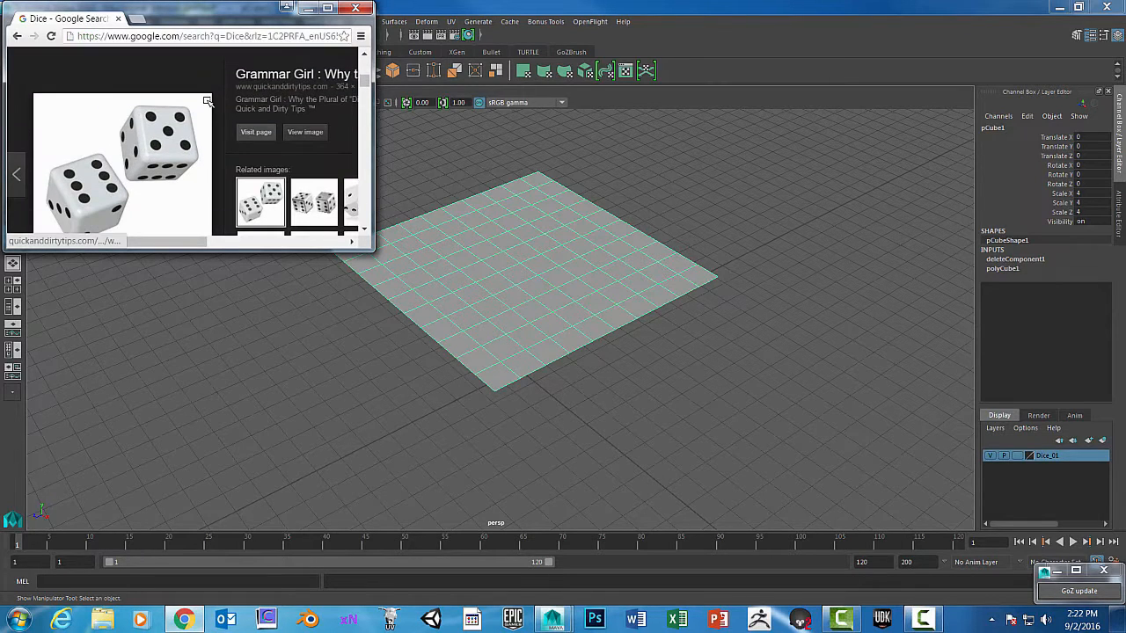
pyautogui.scroll(-2, 203, 144)
pyautogui.scroll(1, 181, 103)
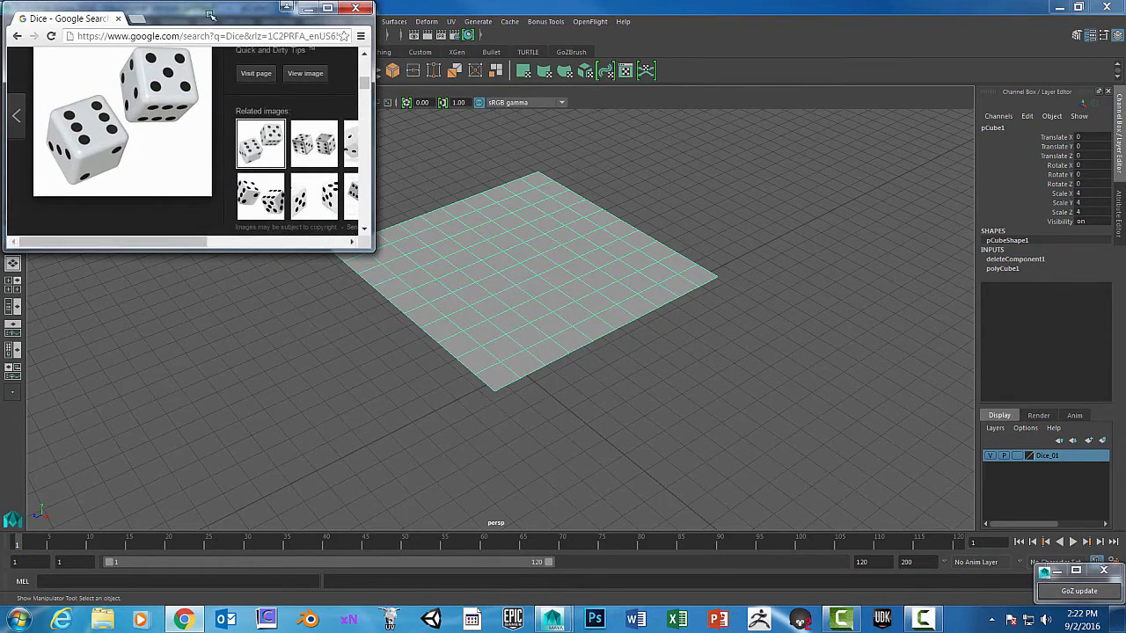
pyautogui.moveTo(210, 17); pyautogui.dragTo(436, 127)
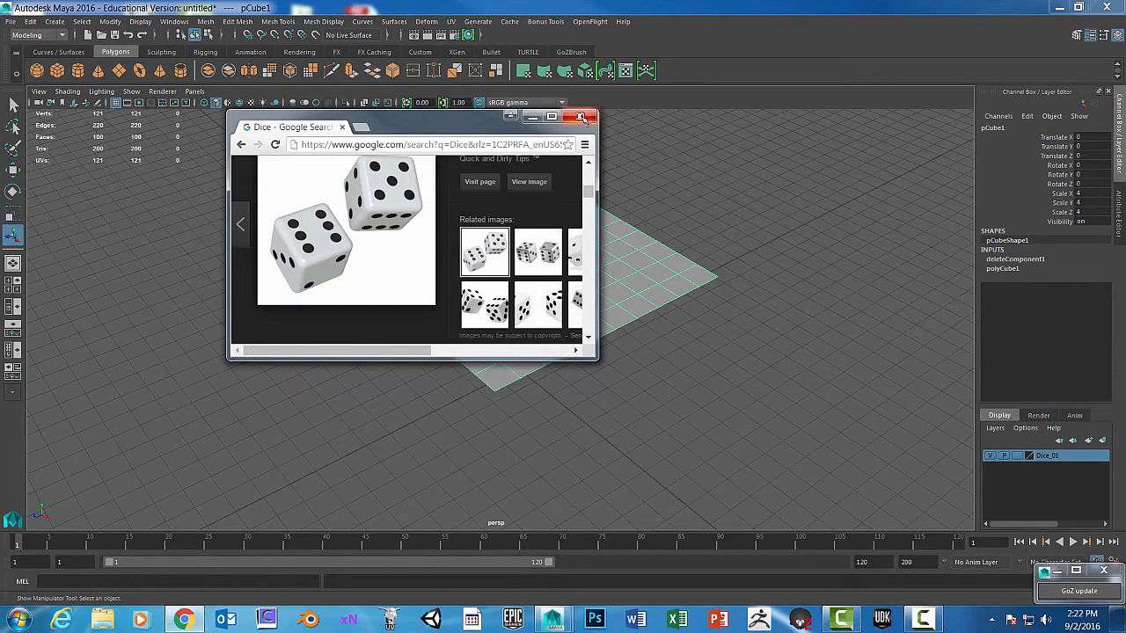
pyautogui.click(580, 117)
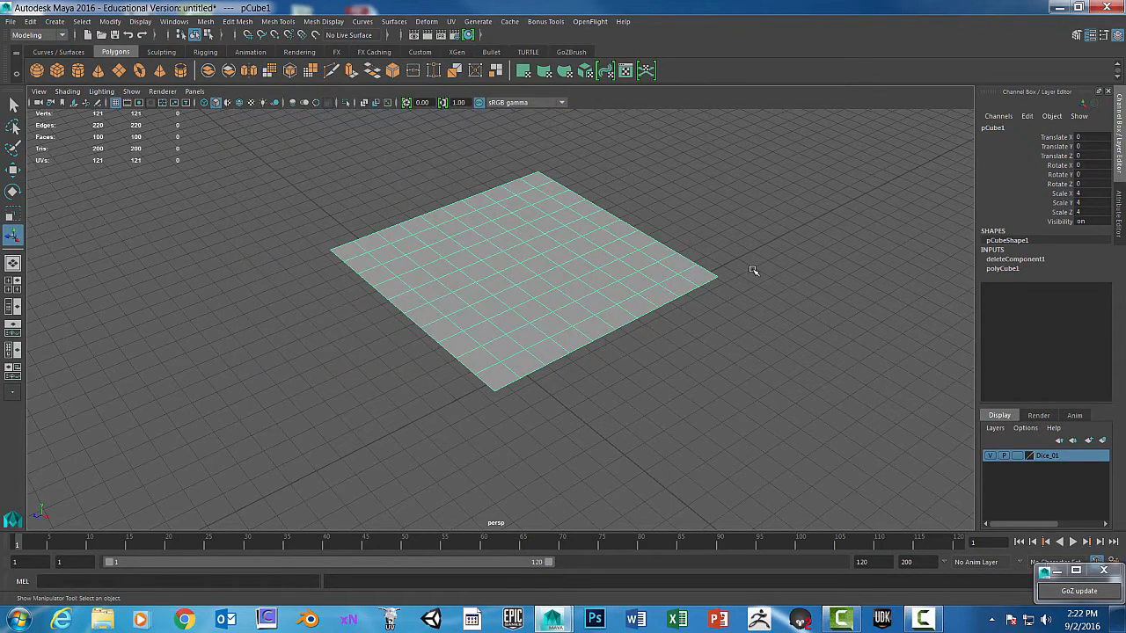
# Step: Create a polygon sphere with radius 1 at the origin and select it in the side view
pyautogui.keyDown('alt'); pyautogui.moveTo(755, 272); pyautogui.dragTo(665, 238); pyautogui.keyUp('alt')
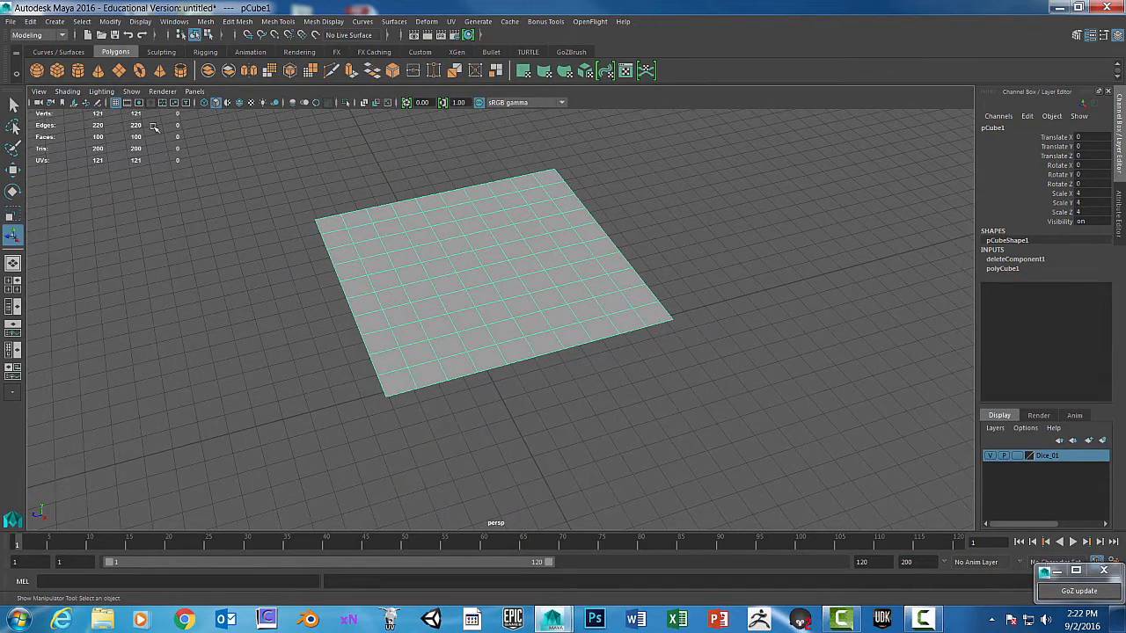
pyautogui.click(37, 71)
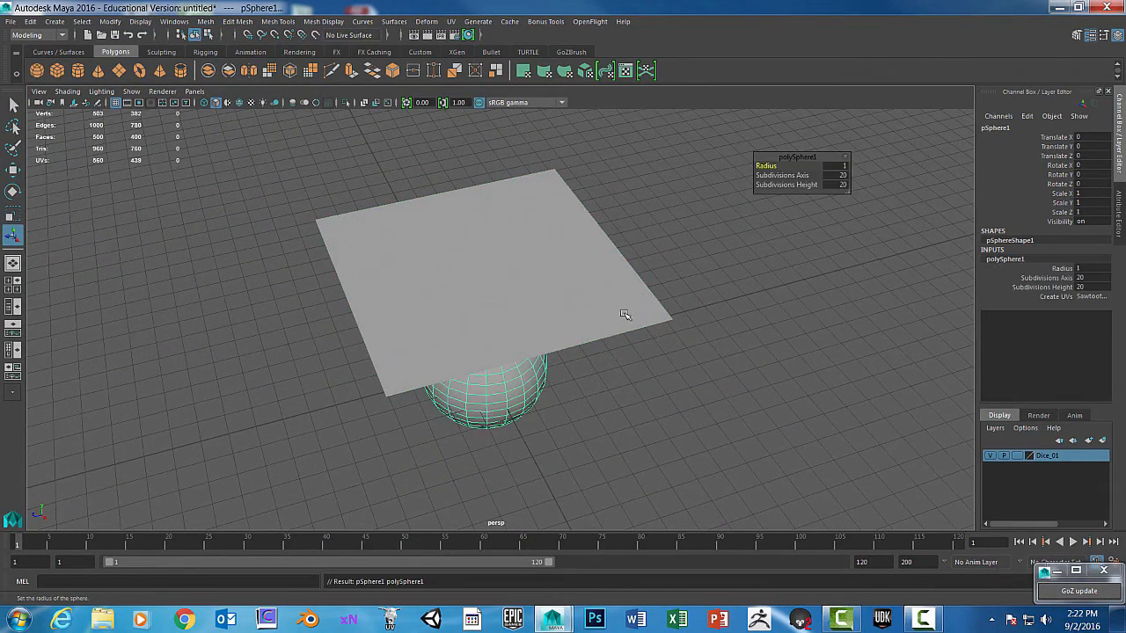
pyautogui.press('space')
pyautogui.press('space')
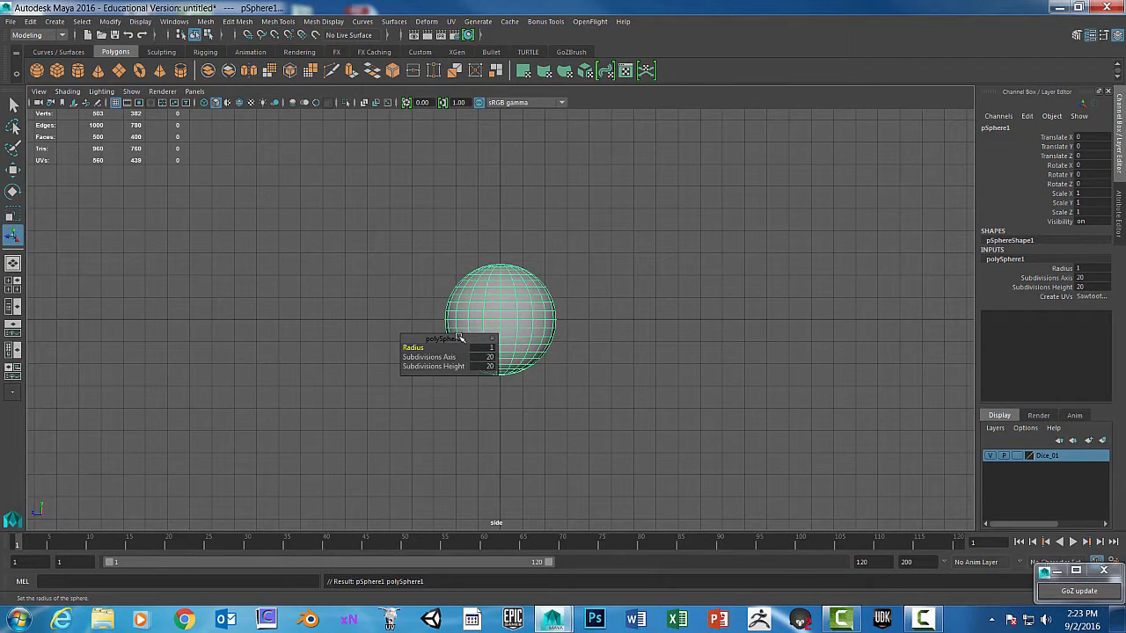
pyautogui.moveTo(444, 339); pyautogui.dragTo(341, 264)
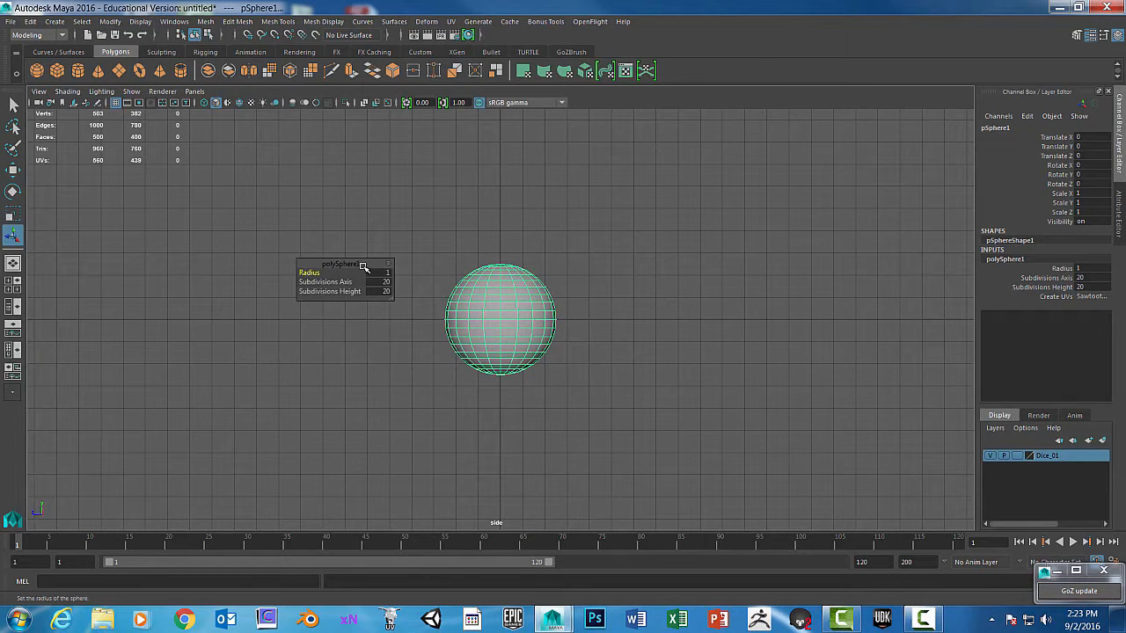
pyautogui.click(364, 217)
pyautogui.click(497, 334)
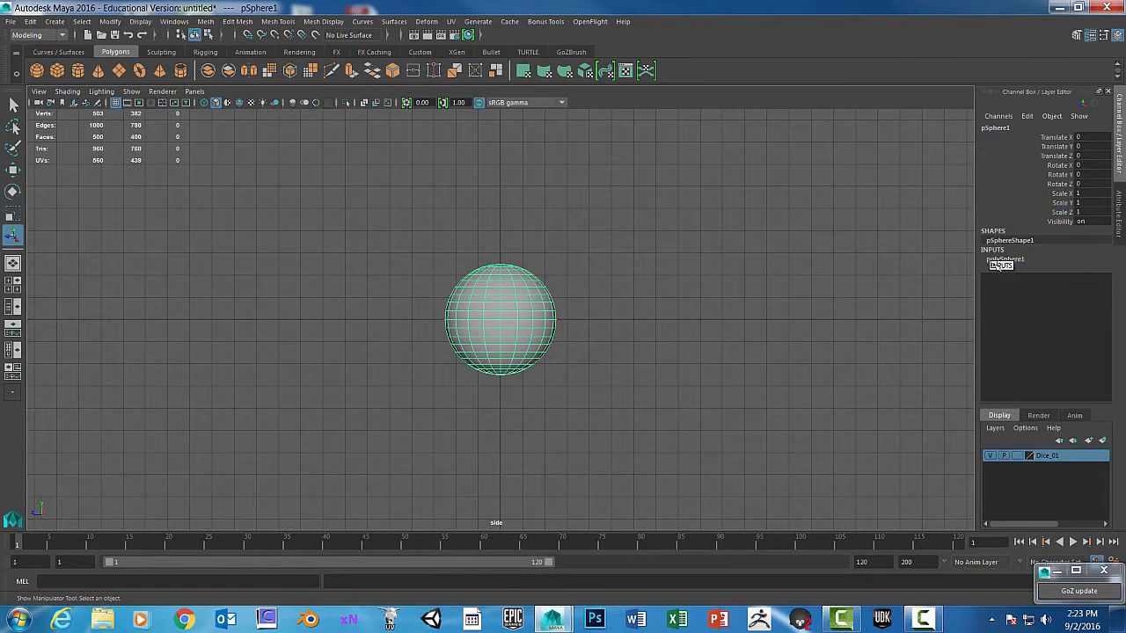
# Step: Set the sphere's axis subdivisions to 8 and its height subdivisions to 6
pyautogui.click(1008, 261)
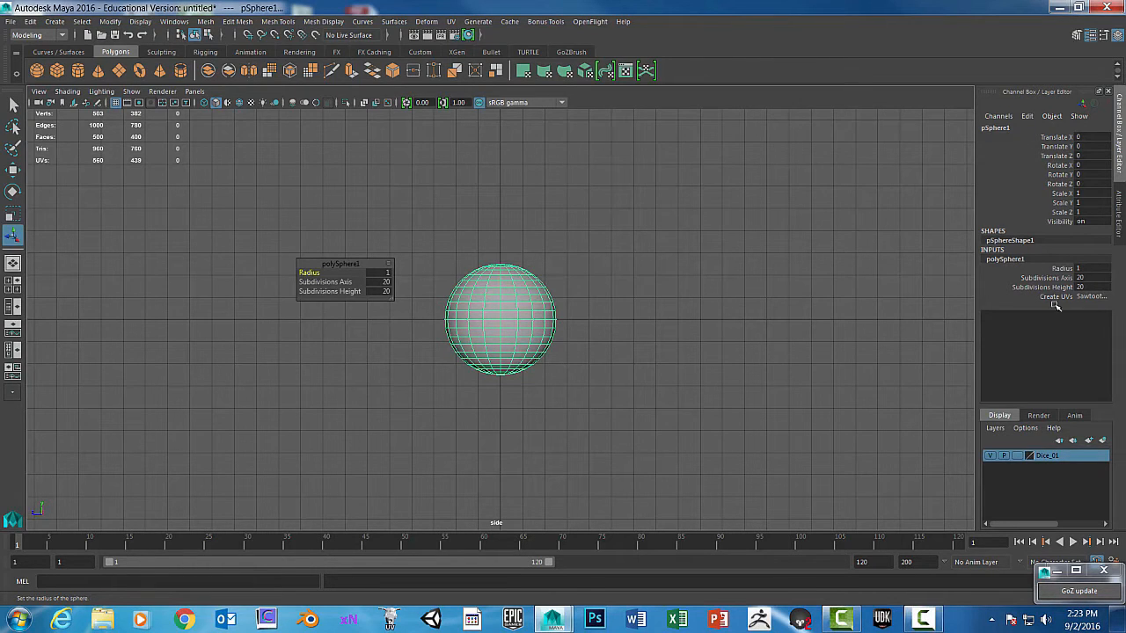
pyautogui.doubleClick(1104, 280)
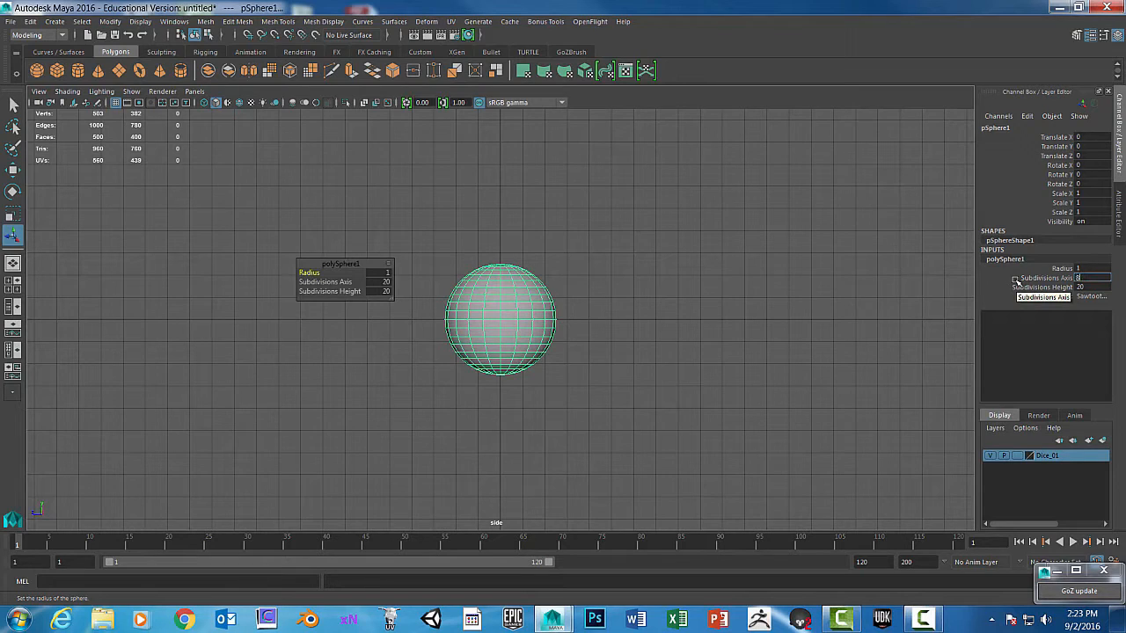
pyautogui.doubleClick(1096, 288)
pyautogui.press('BackSpace')
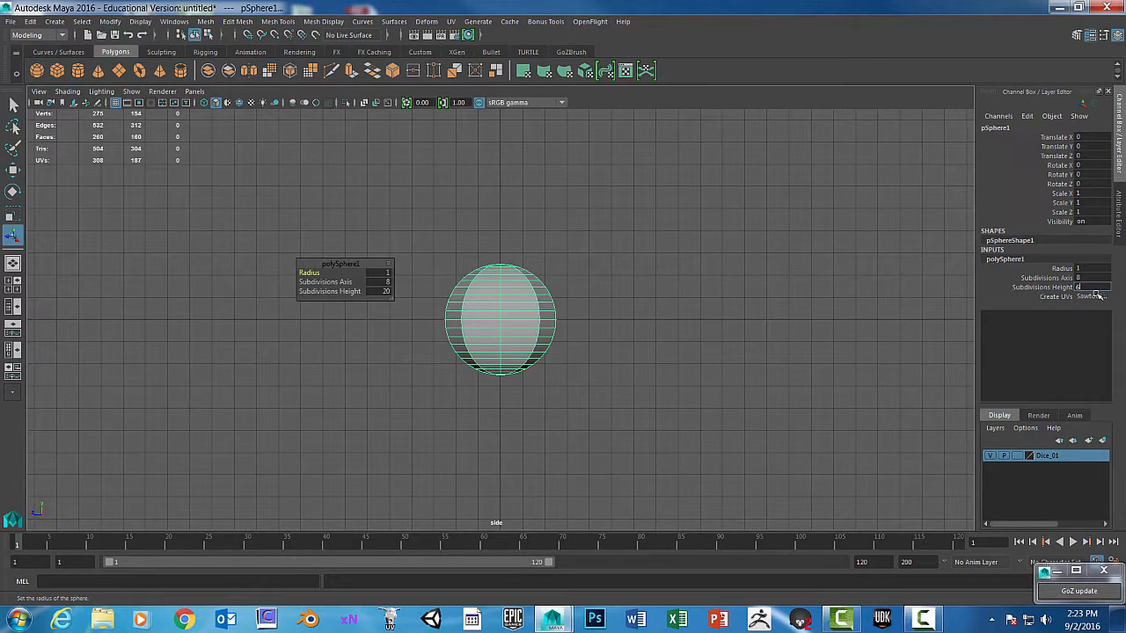
pyautogui.press('Return')
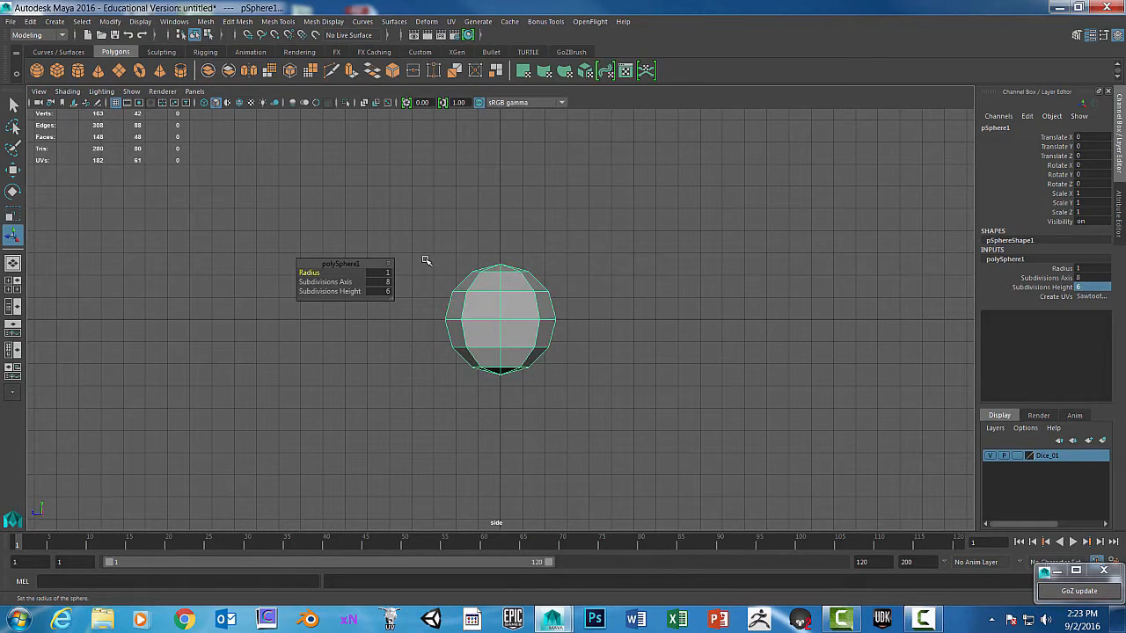
# Step: Delete the faces of the sphere's upper half in the side view and return the remaining bowl to object mode
pyautogui.click(565, 224)
pyautogui.click(522, 297)
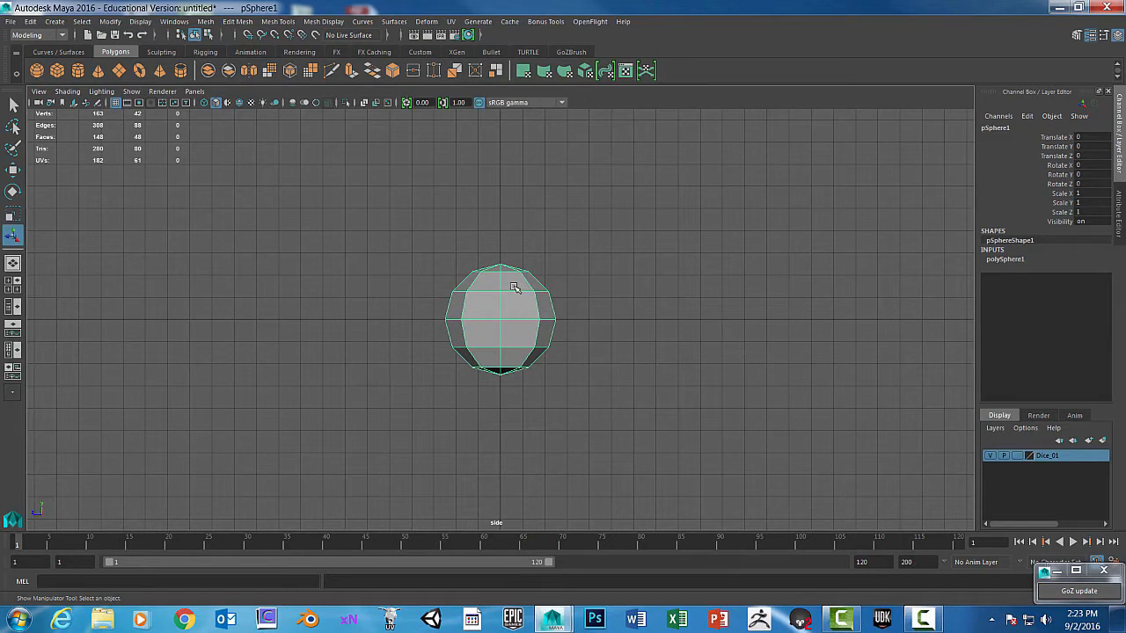
pyautogui.moveTo(519, 280); pyautogui.dragTo(521, 309, button='right')
pyautogui.moveTo(389, 197); pyautogui.dragTo(603, 309)
pyautogui.press('Delete')
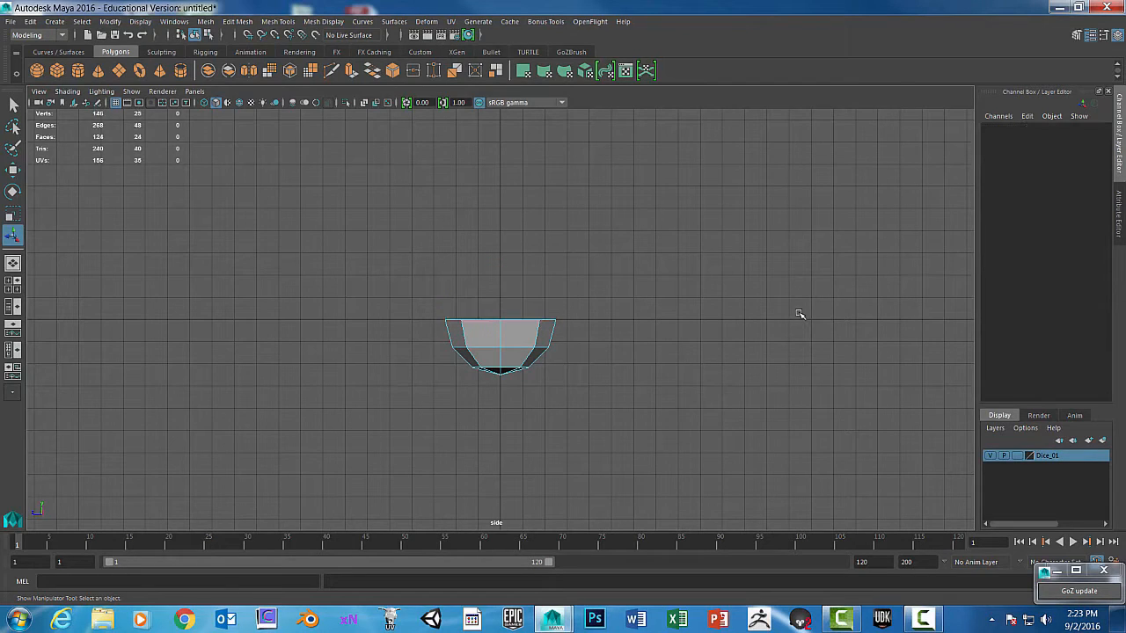
pyautogui.moveTo(518, 343); pyautogui.dragTo(519, 366, button='right')
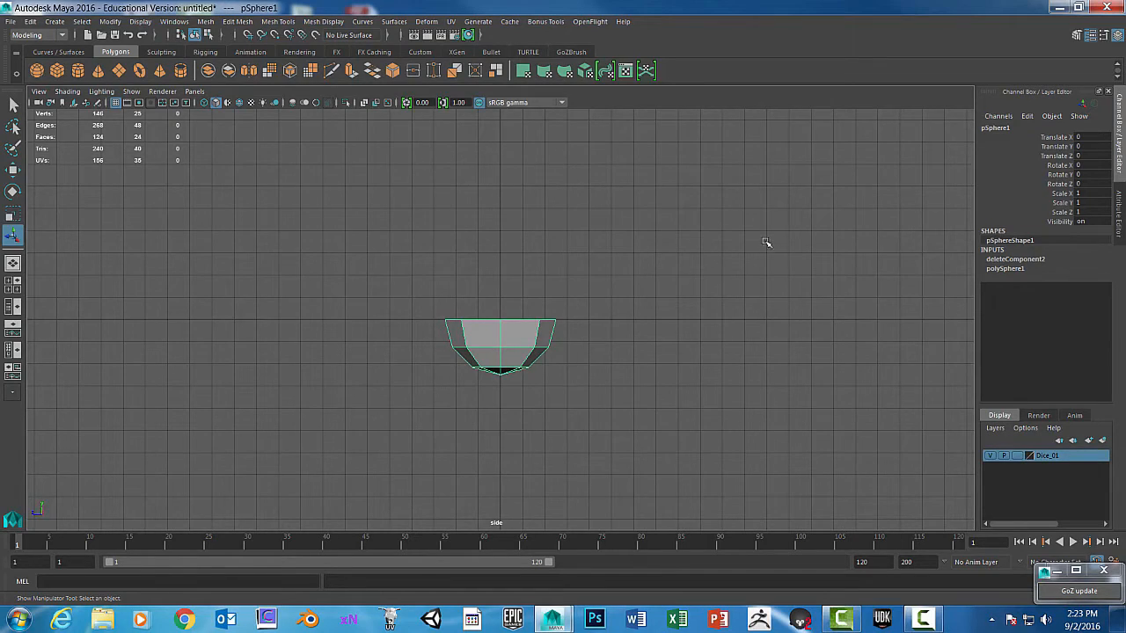
# Step: Set the half sphere's X, Y and Z scale to 0.35, and dismiss the Windows message by permanently keeping the current color scheme
pyautogui.press('space')
pyautogui.press('space')
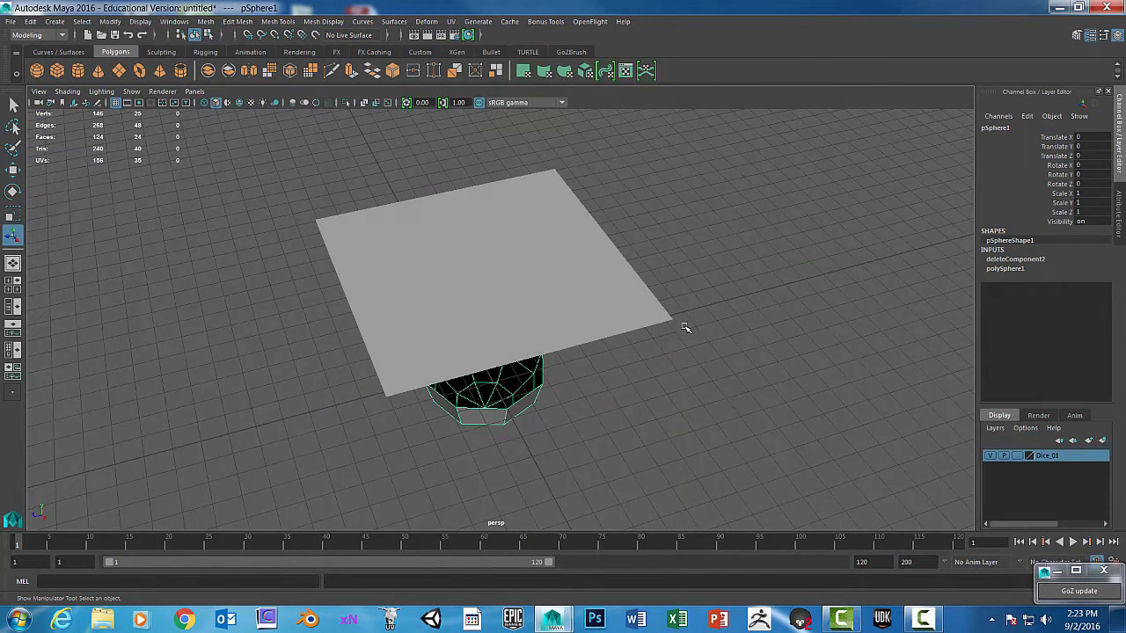
pyautogui.keyDown('alt'); pyautogui.moveTo(685, 327); pyautogui.dragTo(660, 339); pyautogui.keyUp('alt')
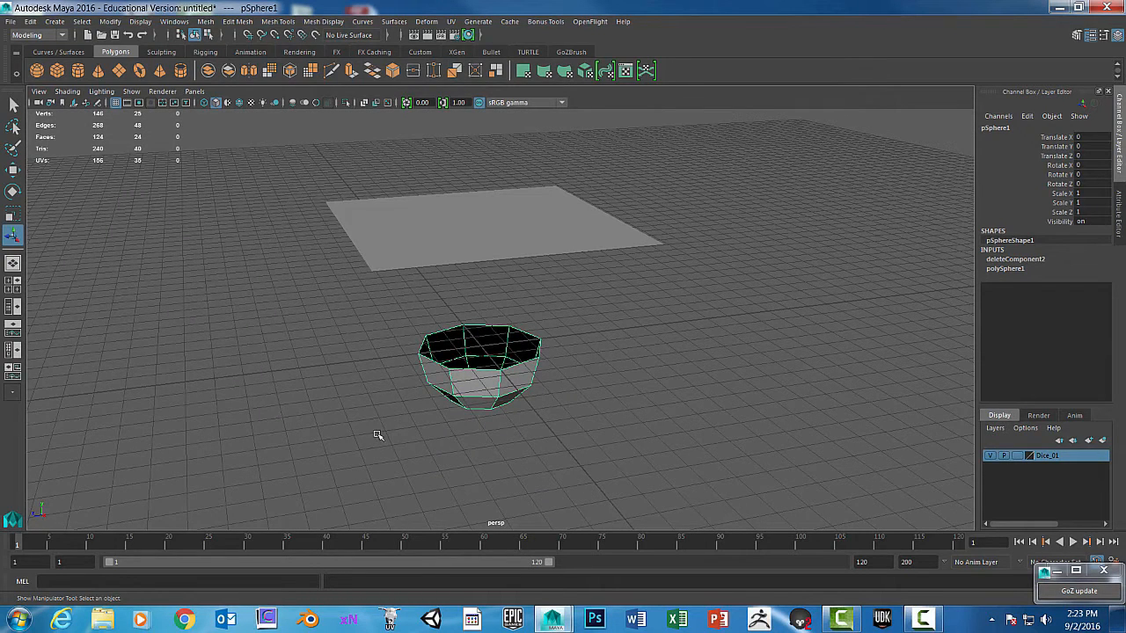
pyautogui.click(1084, 193)
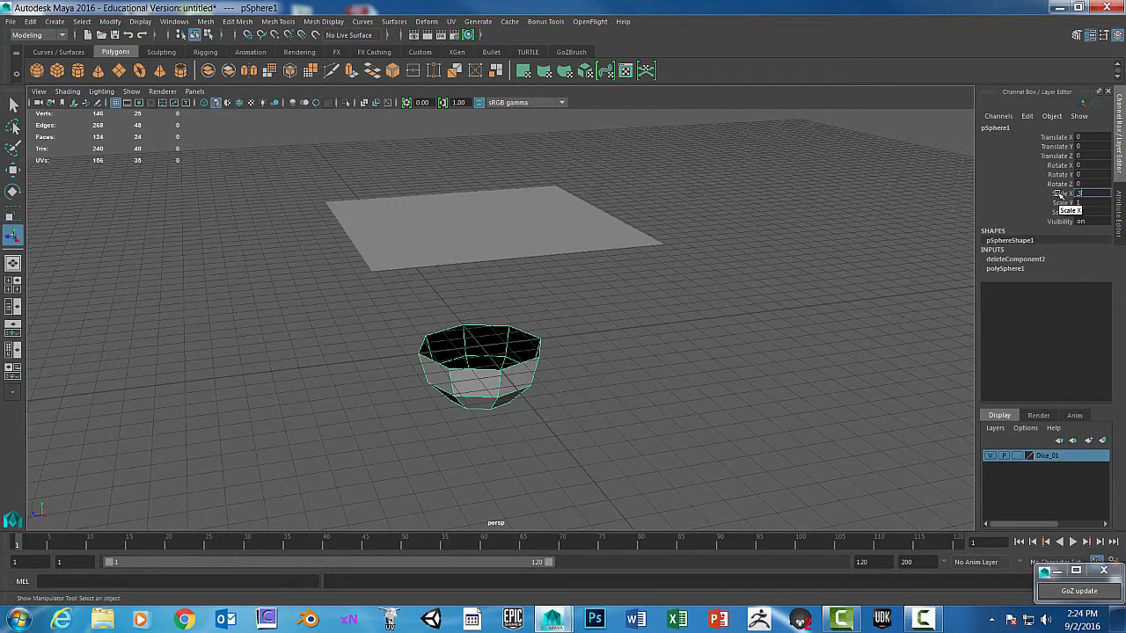
pyautogui.write('.35')
pyautogui.click(1081, 202)
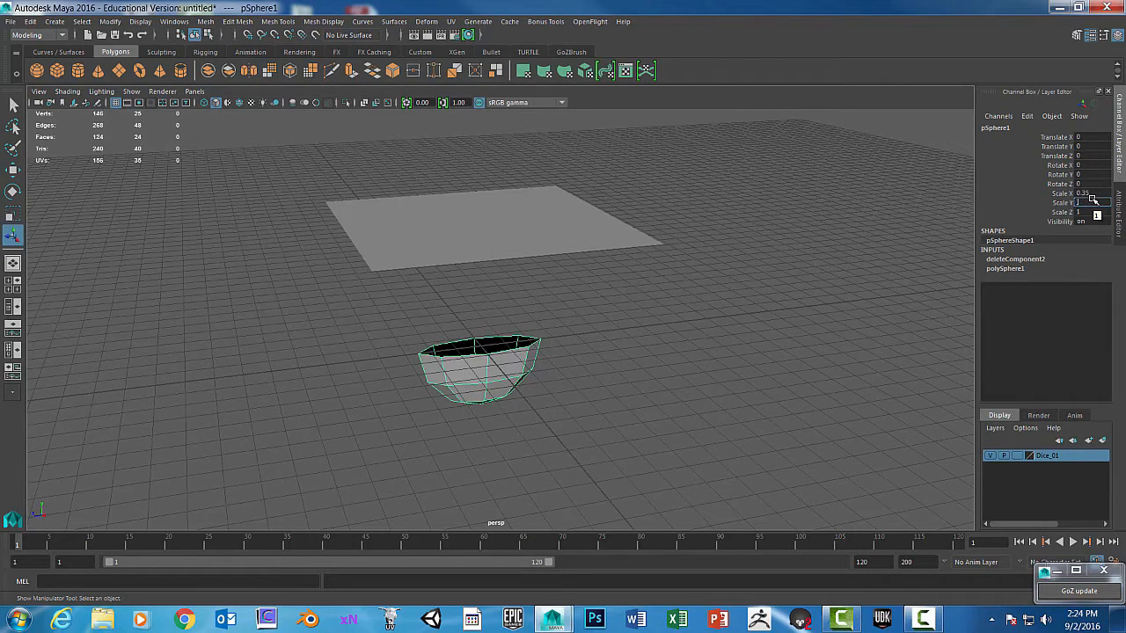
pyautogui.write('.35')
pyautogui.press('Return')
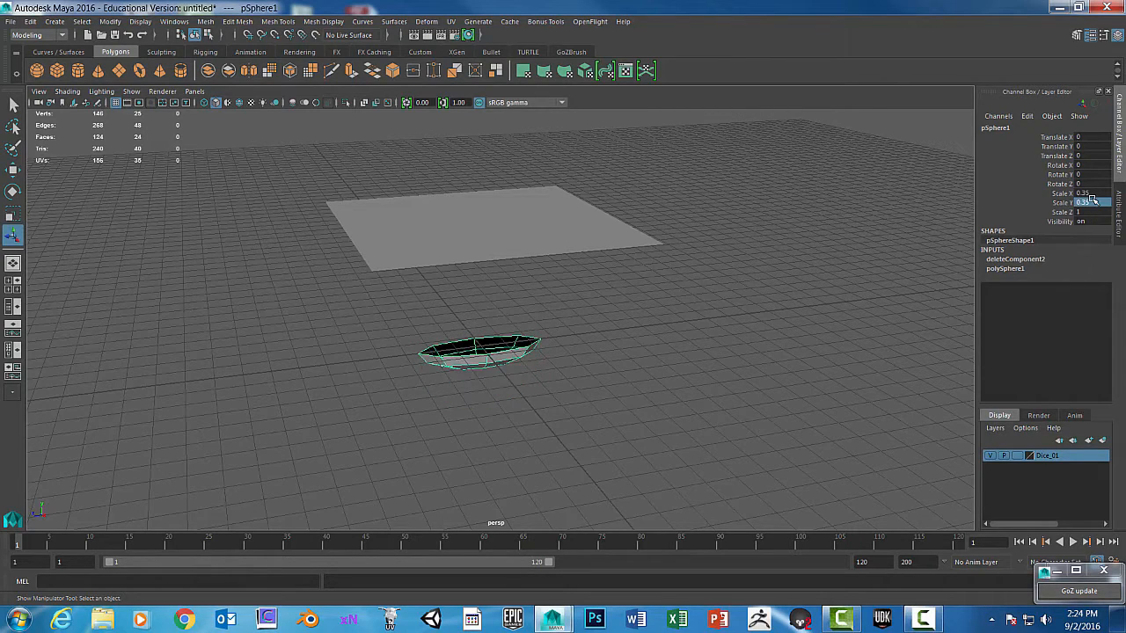
pyautogui.click(1095, 213)
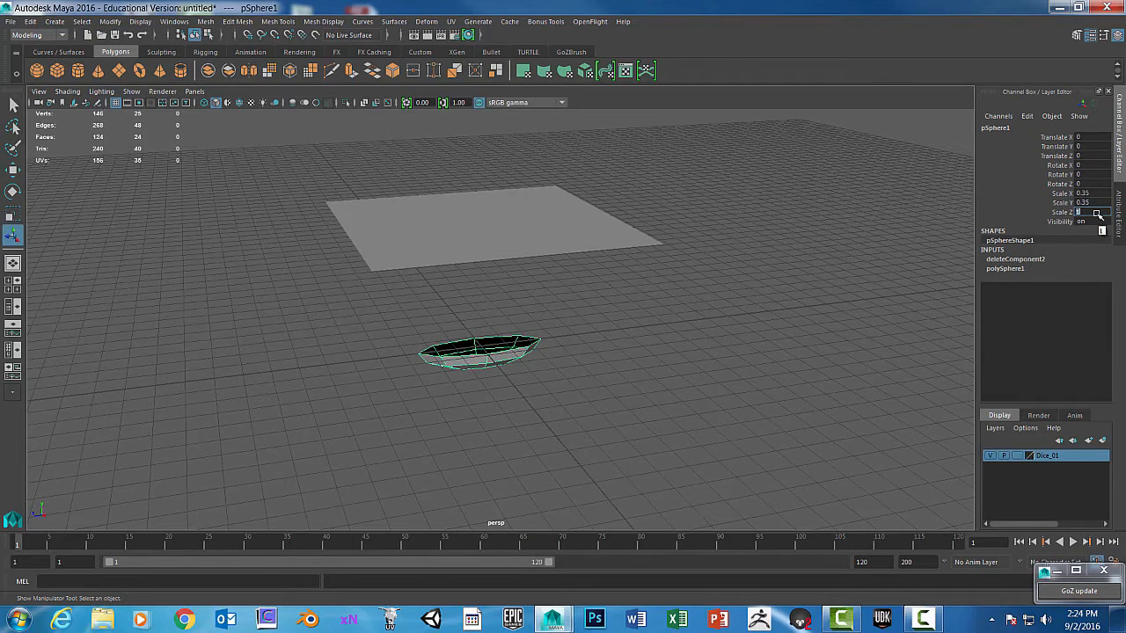
pyautogui.write('.35')
pyautogui.press('Return')
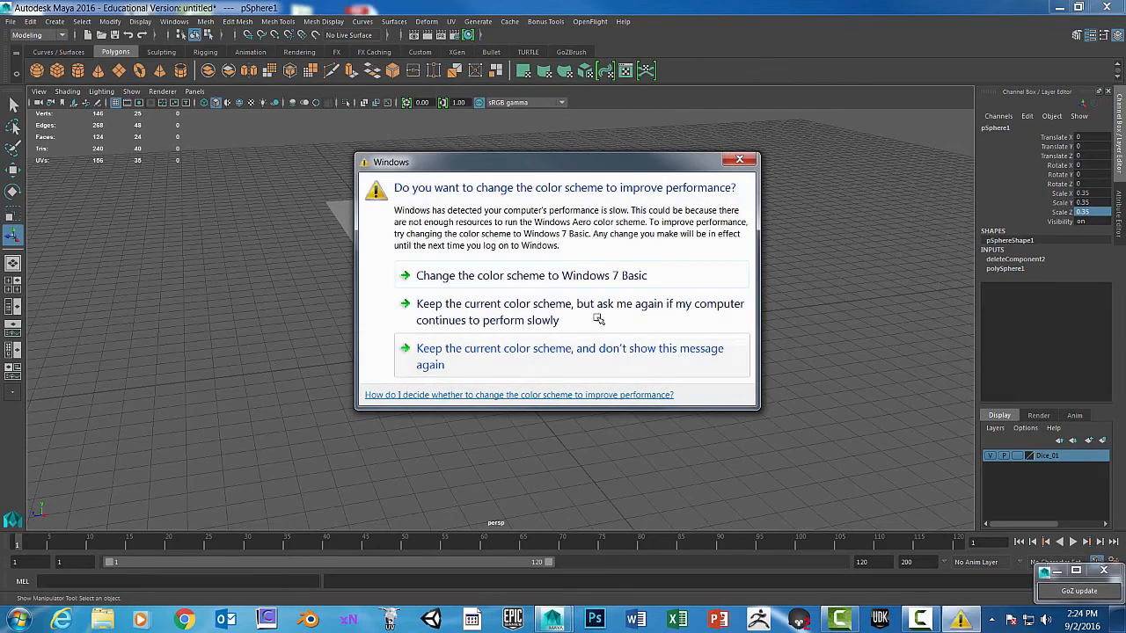
pyautogui.click(616, 354)
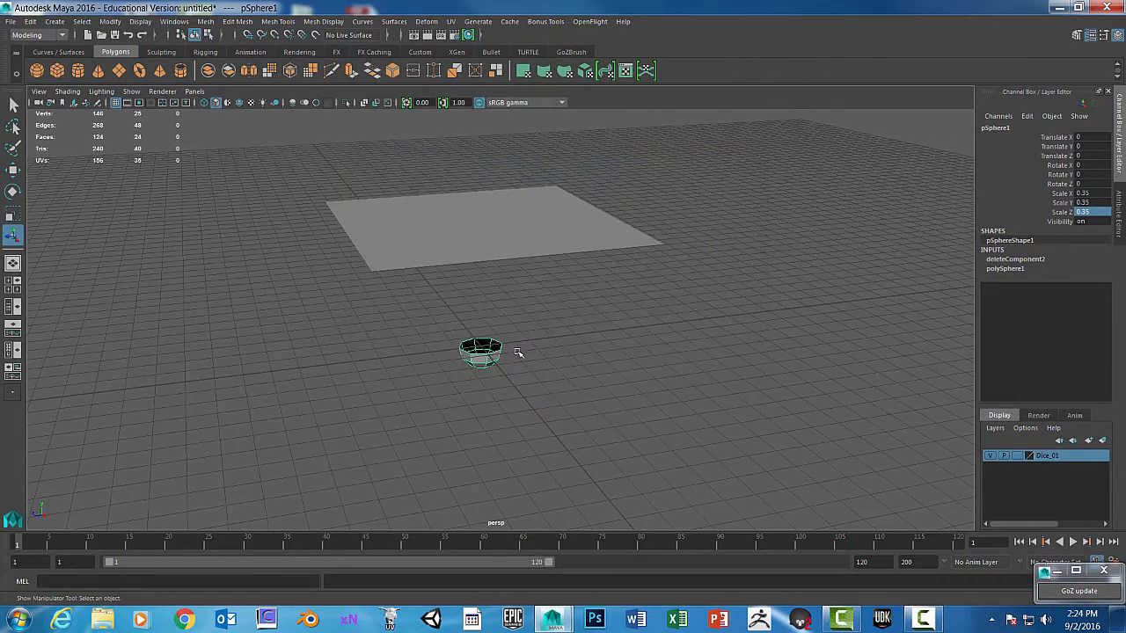
# Step: Move the half sphere straight up to Translate Y 2 with grid snapping so its rim lies on the plane
pyautogui.moveTo(539, 361)
pyautogui.keyDown('alt'); pyautogui.mouseDown(button='middle')
pyautogui.moveTo(554, 347)
pyautogui.moveTo(539, 358)
pyautogui.mouseUp(button='middle'); pyautogui.keyUp('alt')
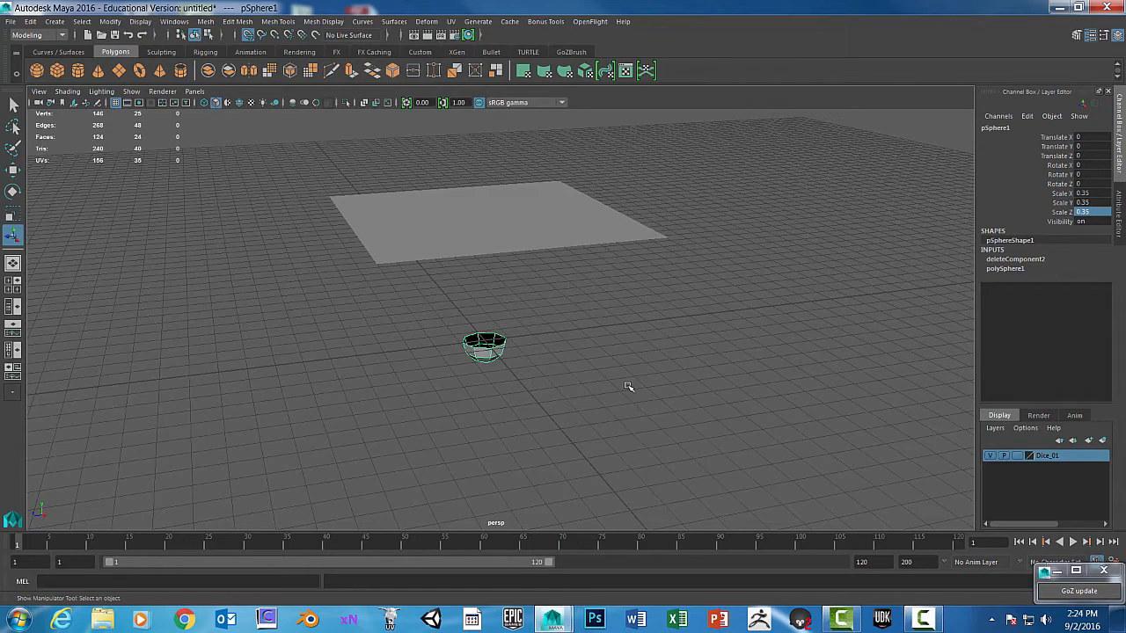
pyautogui.press('w')
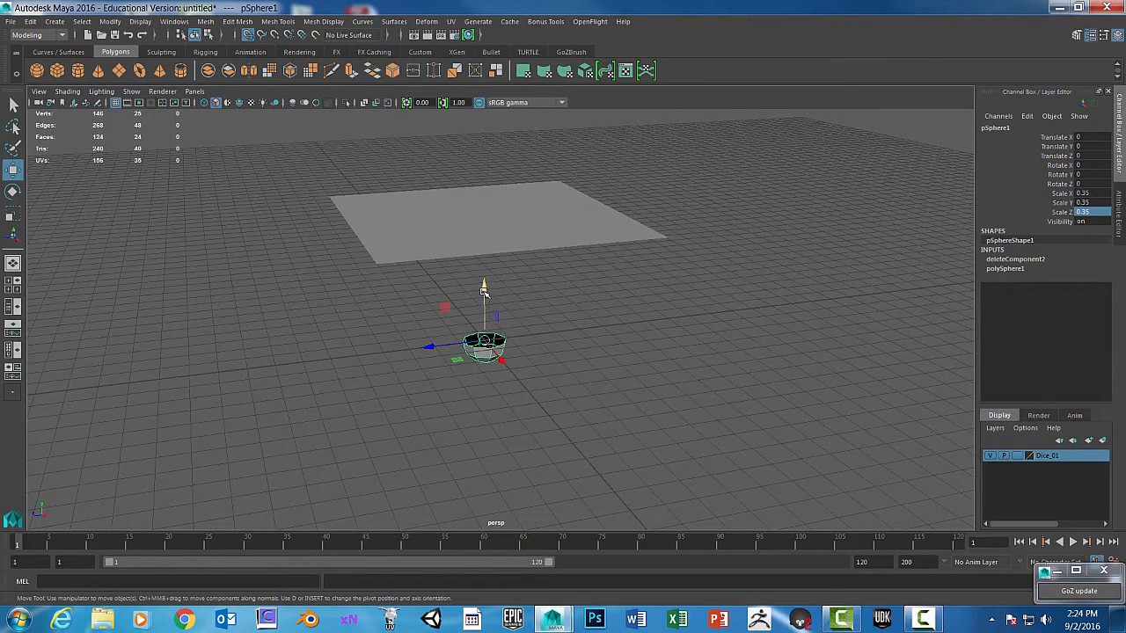
pyautogui.moveTo(484, 289); pyautogui.dragTo(489, 220)
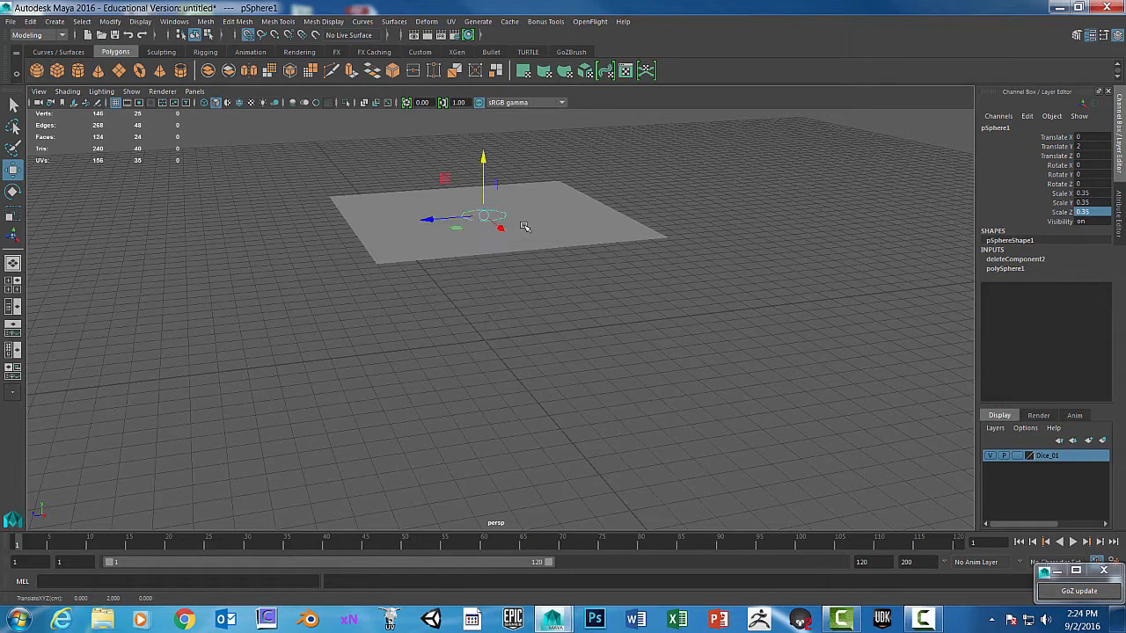
# Step: Inspect the half sphere on the plane in perspective and show both completely in the top view
pyautogui.keyDown('alt'); pyautogui.moveTo(587, 271); pyautogui.dragTo(442, 198); pyautogui.keyUp('alt')
pyautogui.moveTo(588, 209)
pyautogui.keyDown('alt'); pyautogui.mouseDown()
pyautogui.moveTo(581, 234)
pyautogui.moveTo(555, 193)
pyautogui.moveTo(555, 219)
pyautogui.moveTo(531, 219)
pyautogui.moveTo(583, 228)
pyautogui.mouseUp(); pyautogui.keyUp('alt')
pyautogui.scroll(-2, 584, 229)
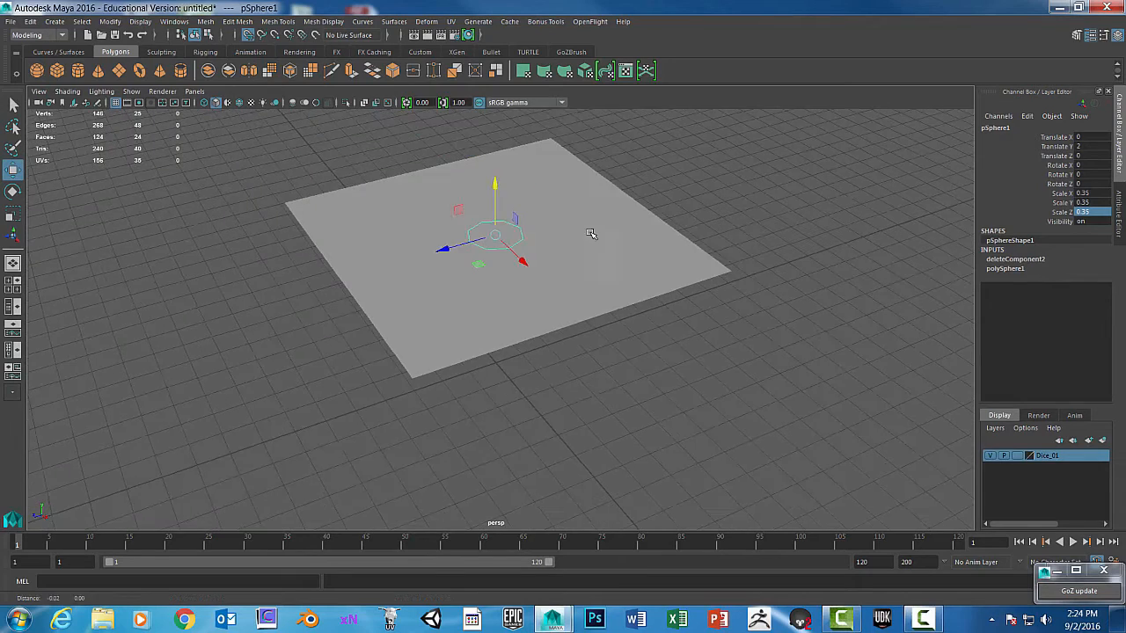
pyautogui.keyDown('alt'); pyautogui.moveTo(590, 236); pyautogui.dragTo(587, 277, button='middle'); pyautogui.keyUp('alt')
pyautogui.scroll(1, 576, 261)
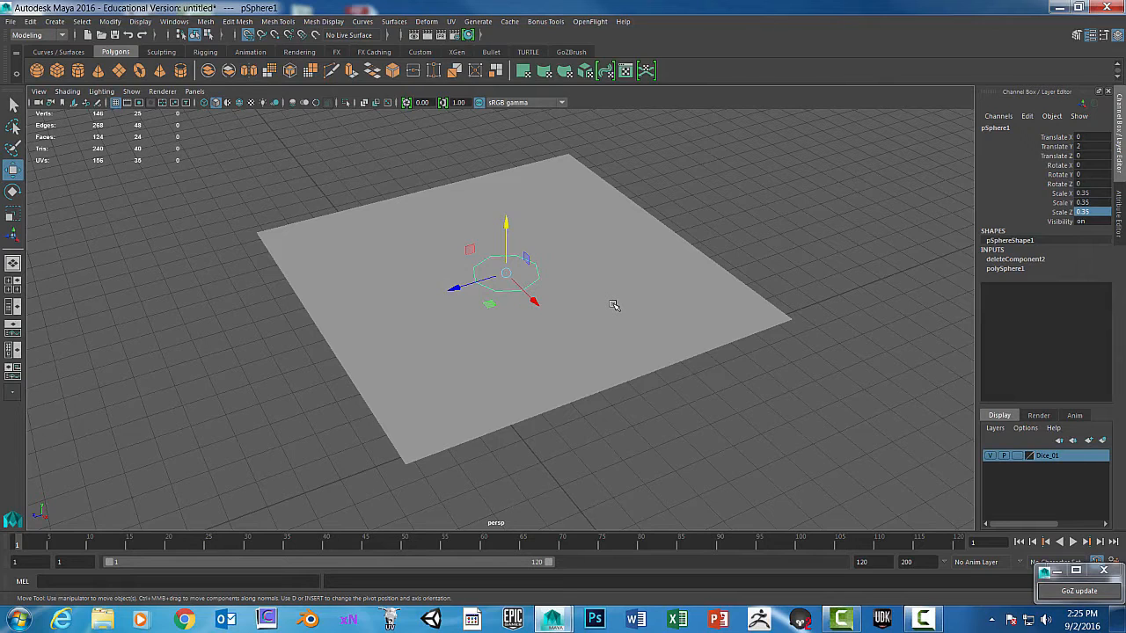
pyautogui.press('space')
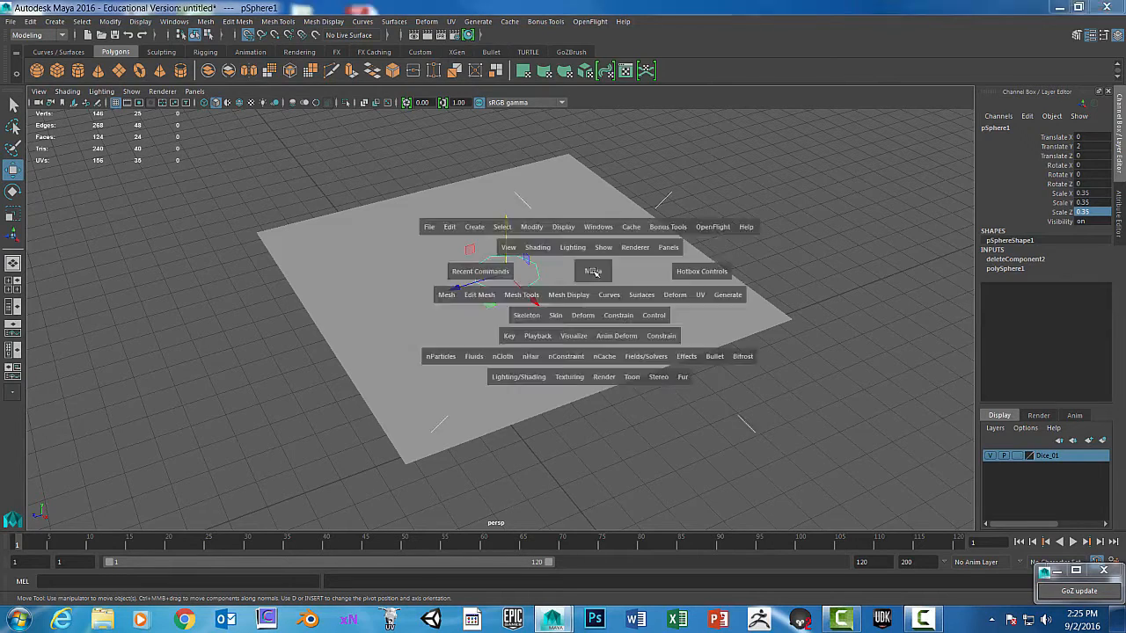
pyautogui.press('space')
pyautogui.scroll(-6, 536, 254)
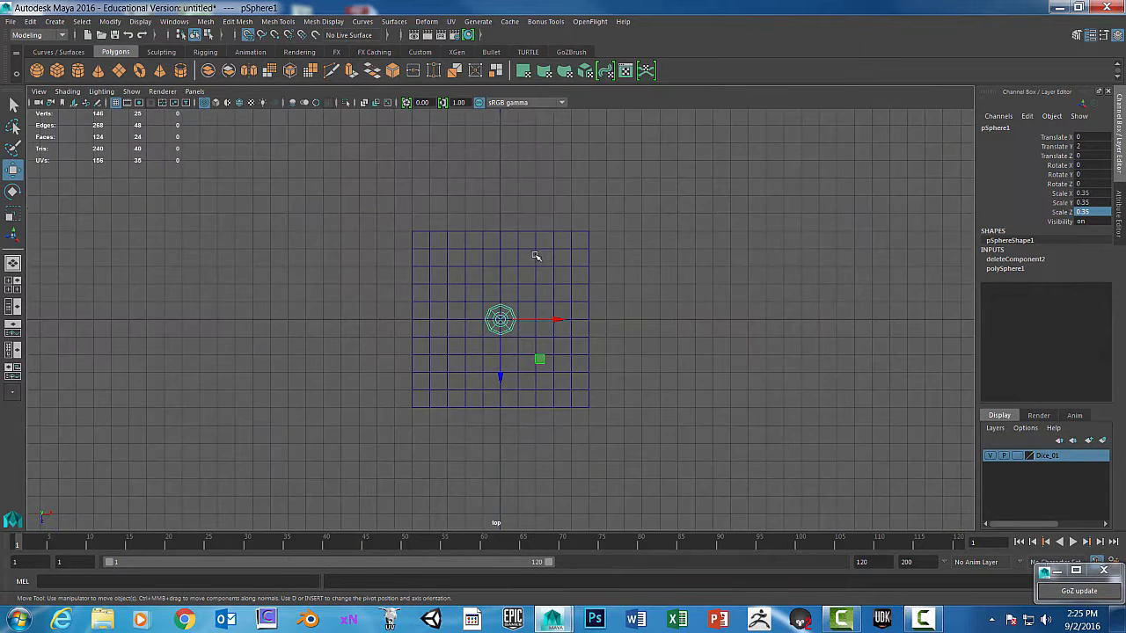
# Step: Compare the size of the half sphere's rim with the plane's grid squares in the top view
pyautogui.scroll(5, 533, 256)
pyautogui.scroll(1, 518, 254)
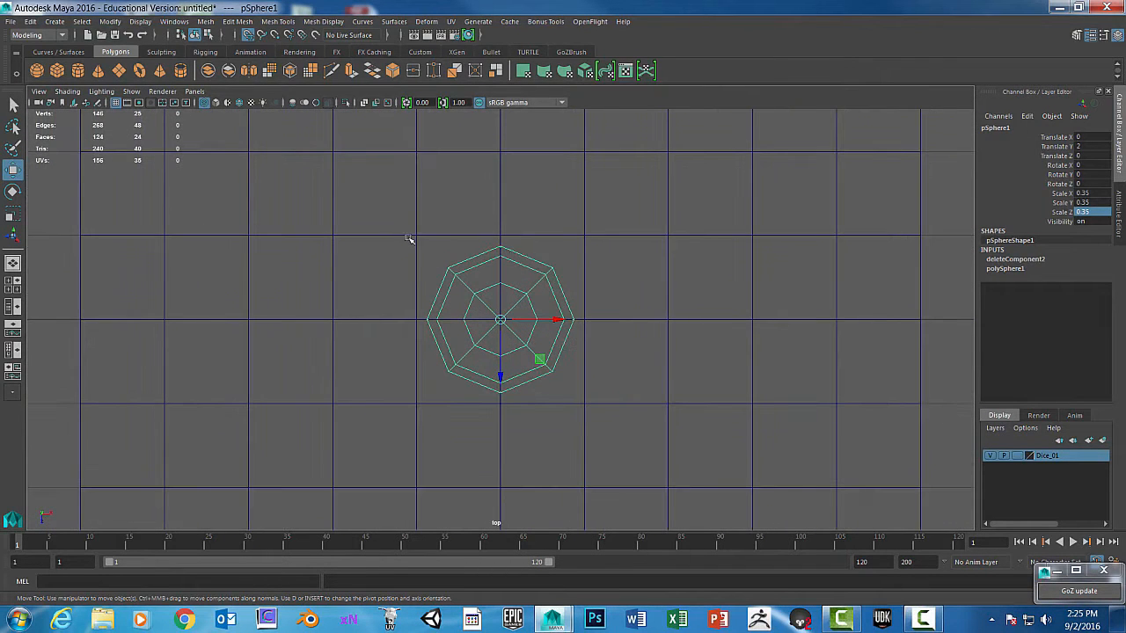
pyautogui.scroll(2, 540, 269)
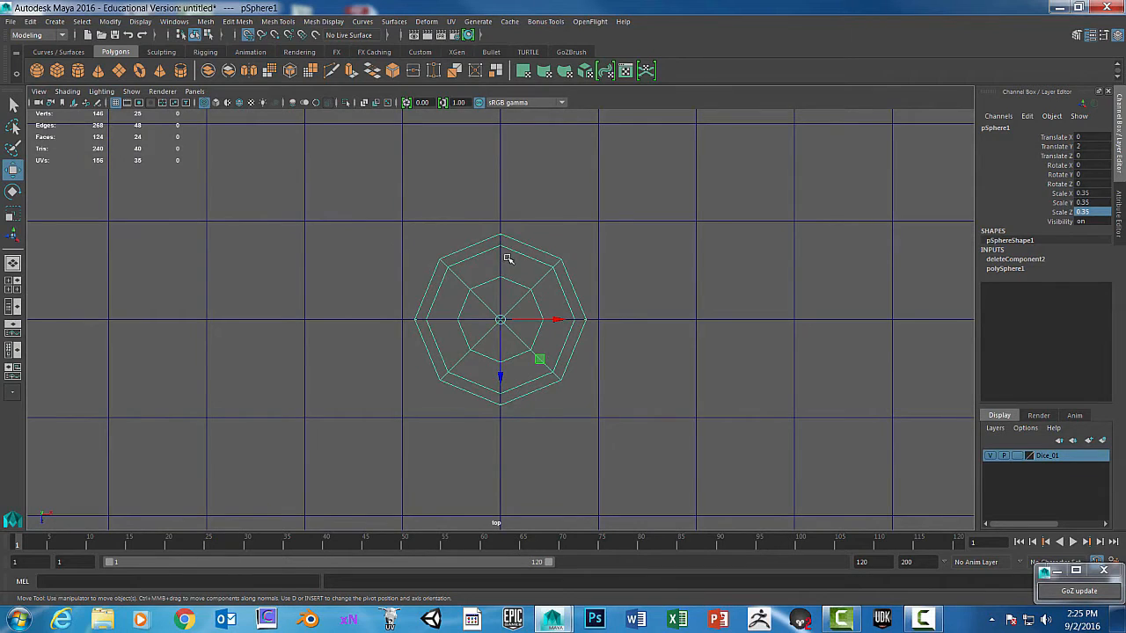
pyautogui.scroll(-5, 508, 257)
pyautogui.click(544, 258)
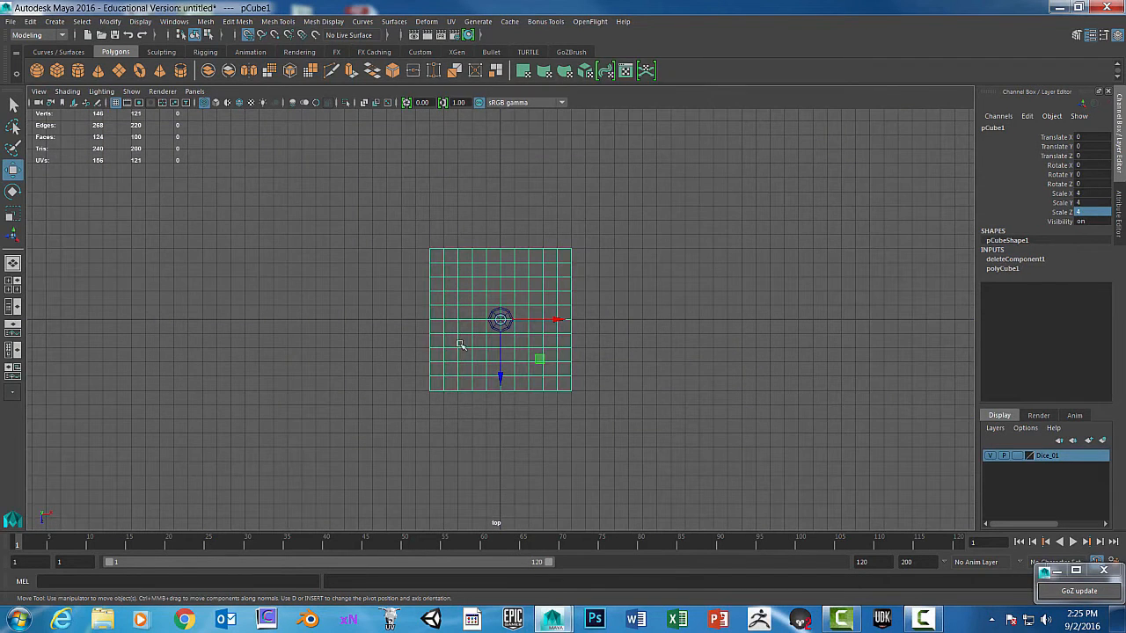
pyautogui.click(506, 313)
pyautogui.scroll(5, 527, 309)
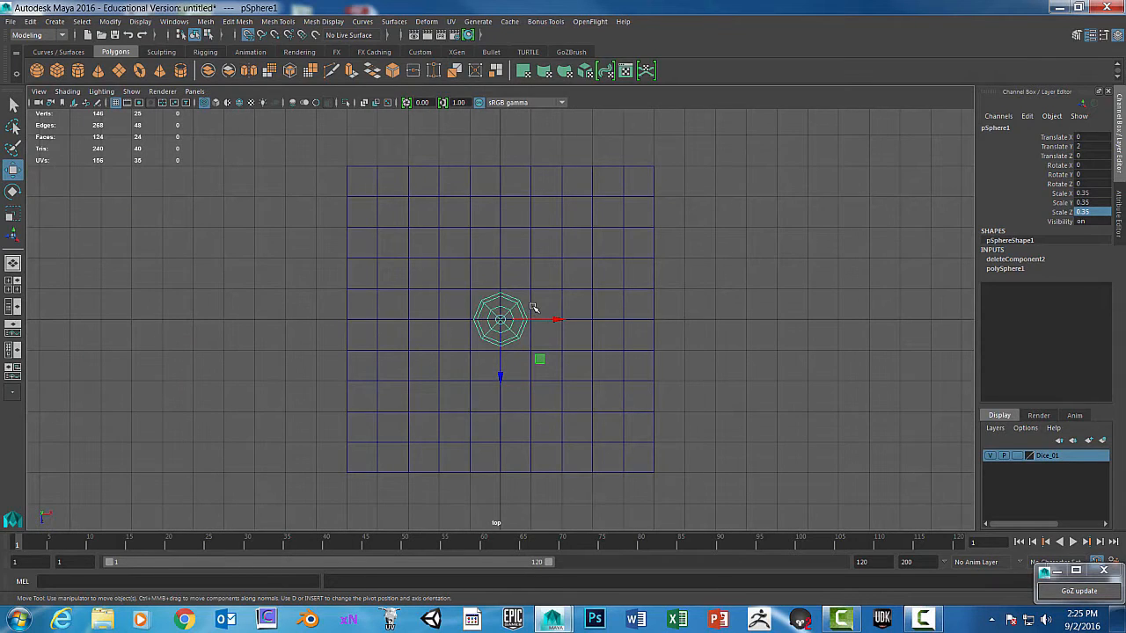
pyautogui.scroll(3, 527, 309)
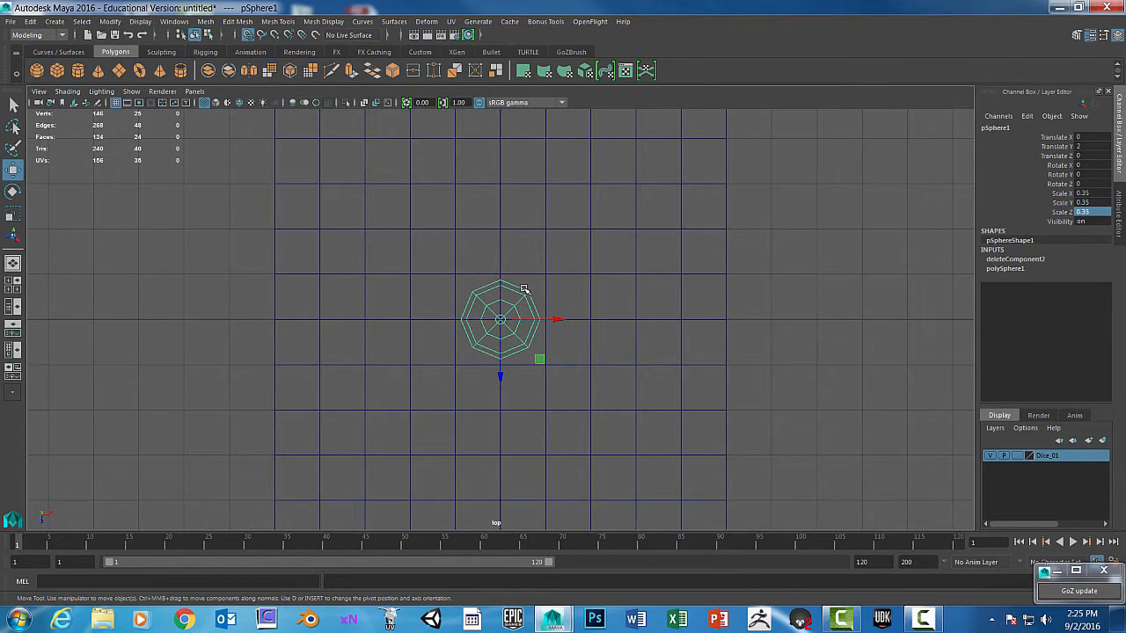
pyautogui.moveTo(525, 290); pyautogui.dragTo(521, 260, button='right')
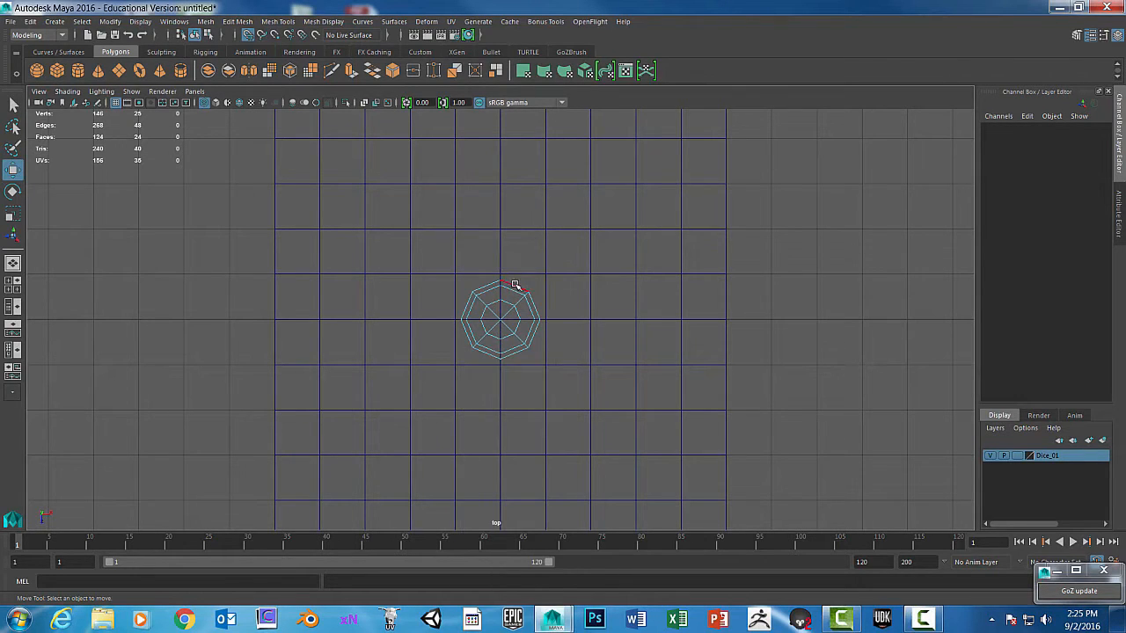
pyautogui.scroll(6, 510, 283)
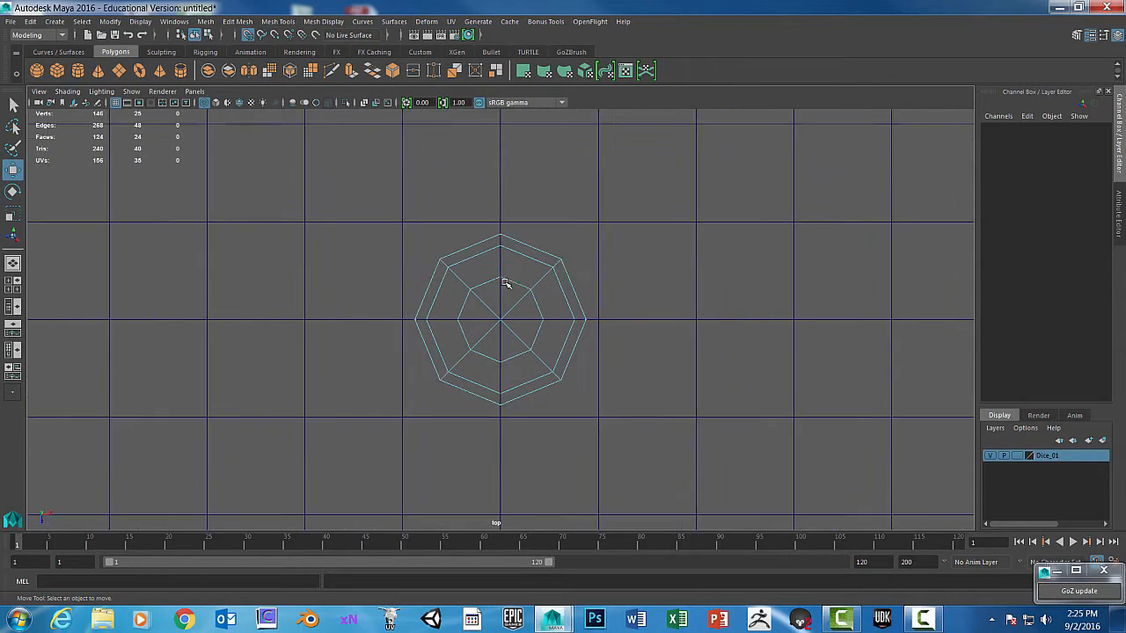
pyautogui.scroll(-5, 516, 242)
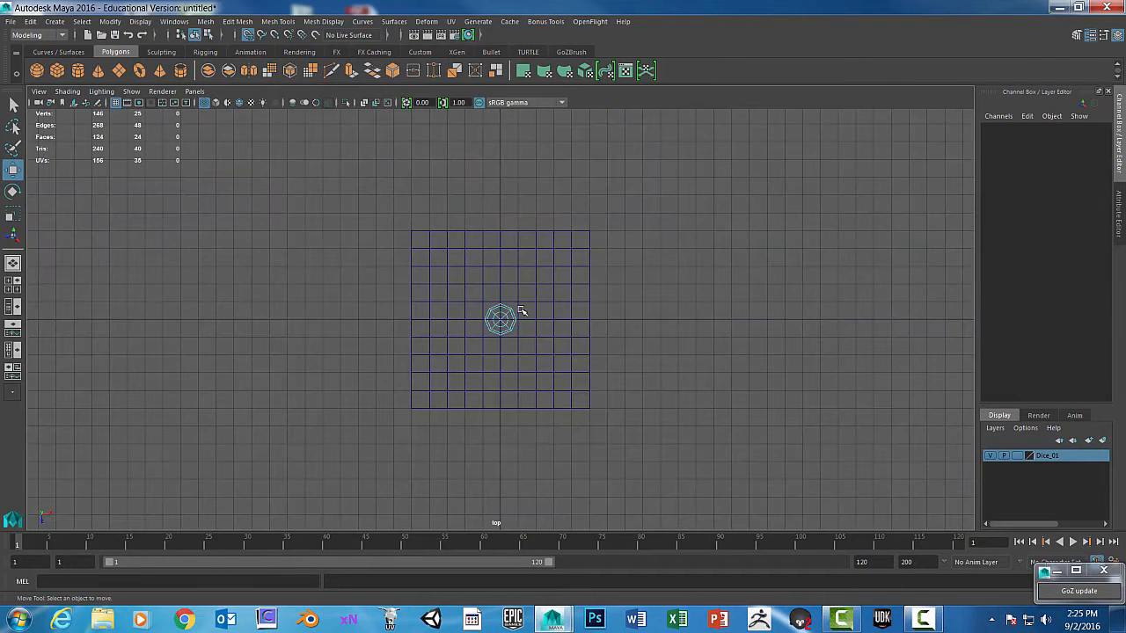
pyautogui.moveTo(521, 296); pyautogui.dragTo(510, 365, button='right')
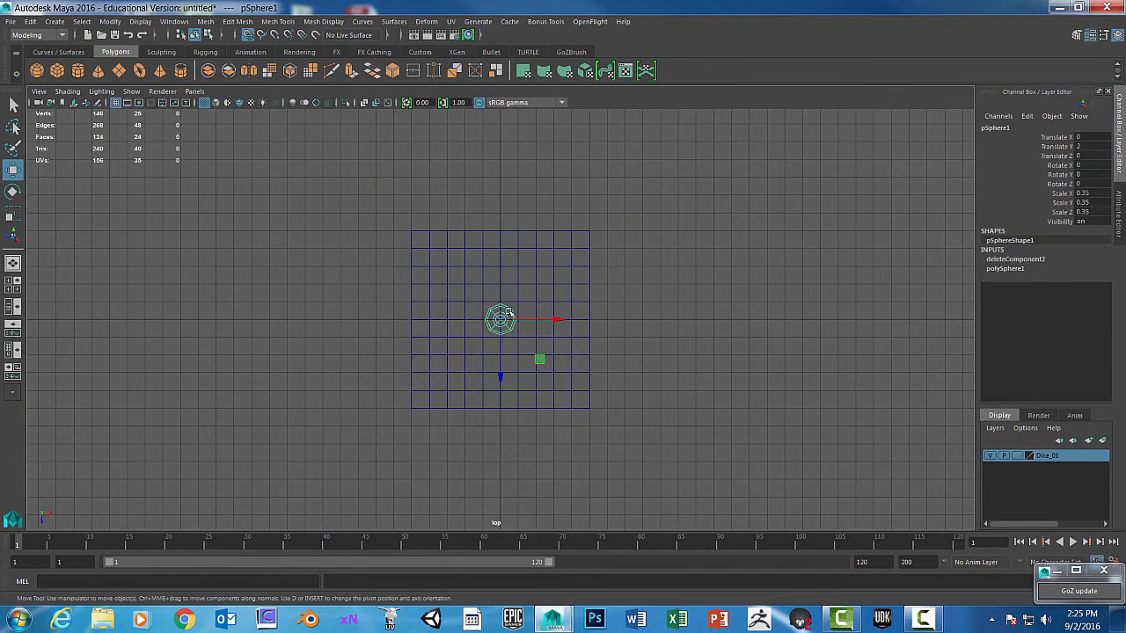
# Step: Select the half sphere's complete outer rim edge loop in the top view and extrude it
pyautogui.press('f')
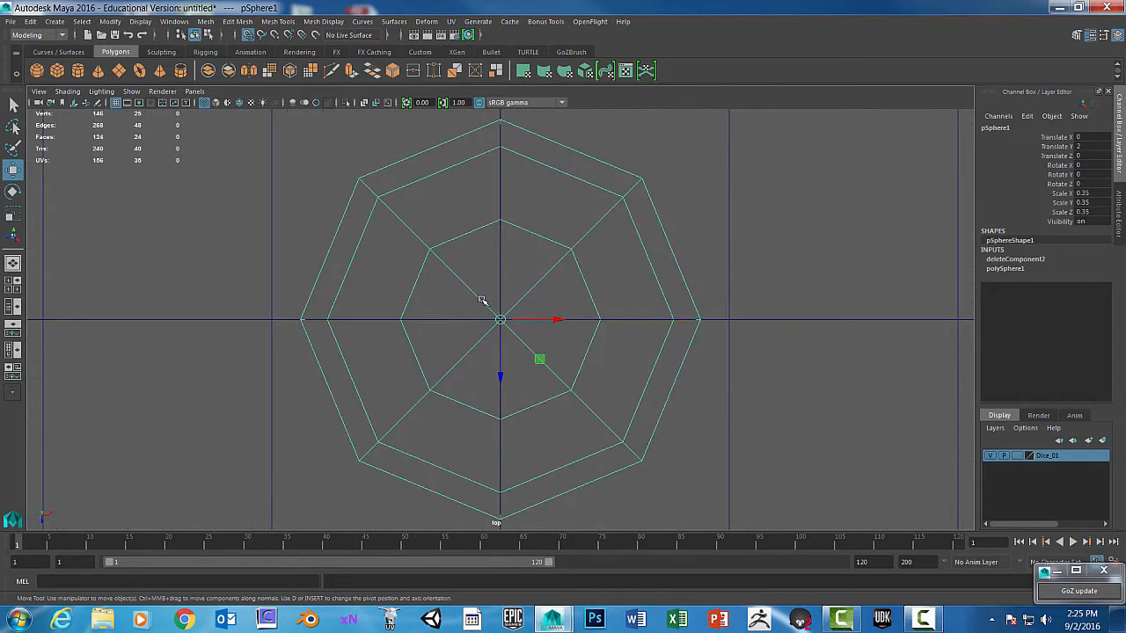
pyautogui.scroll(-6, 611, 257)
pyautogui.scroll(3, 607, 256)
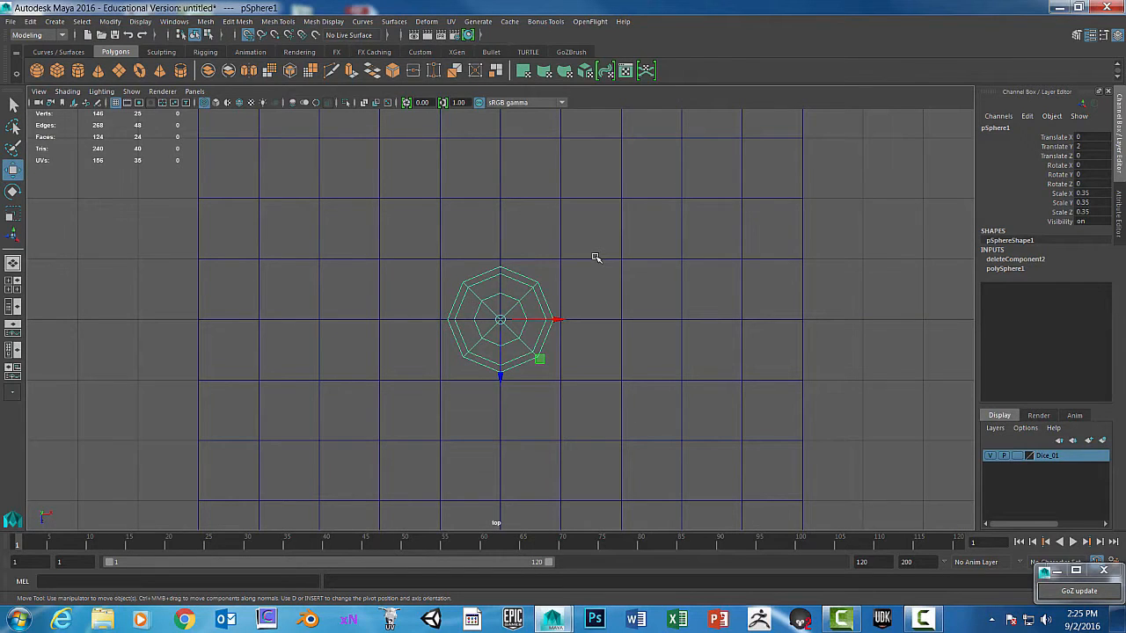
pyautogui.scroll(3, 524, 291)
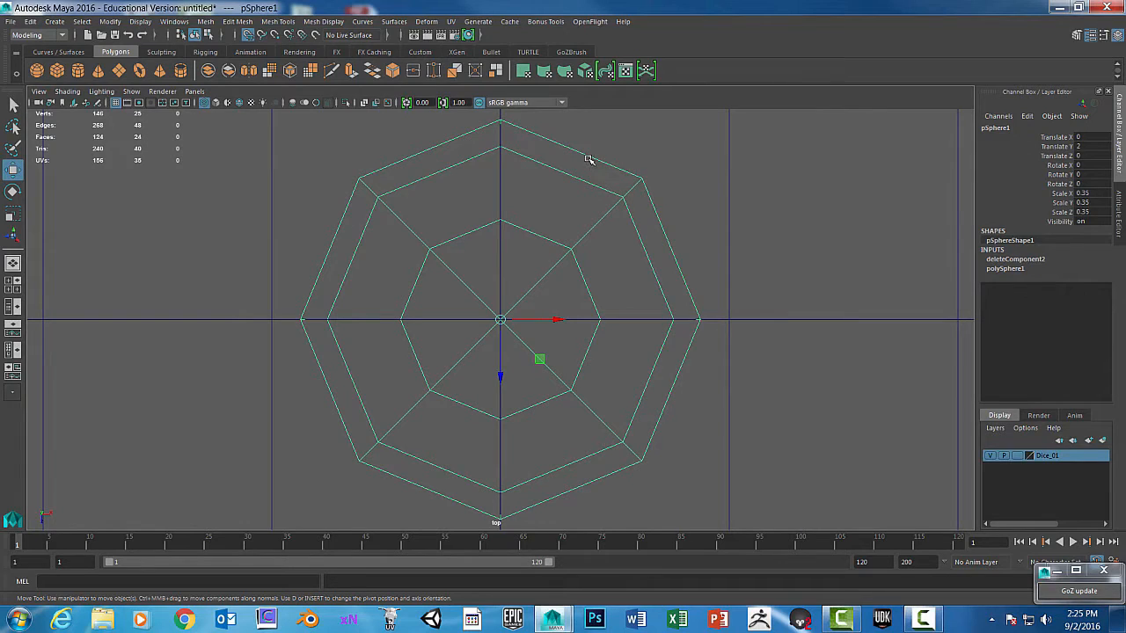
pyautogui.moveTo(590, 156); pyautogui.dragTo(586, 121, button='right')
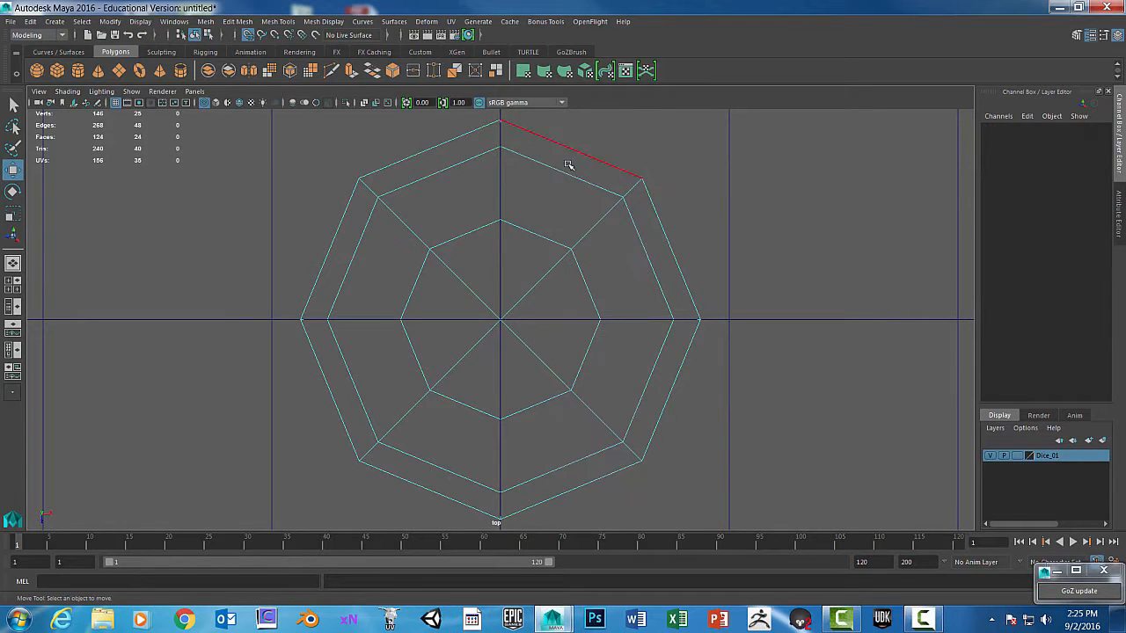
pyautogui.doubleClick(574, 150)
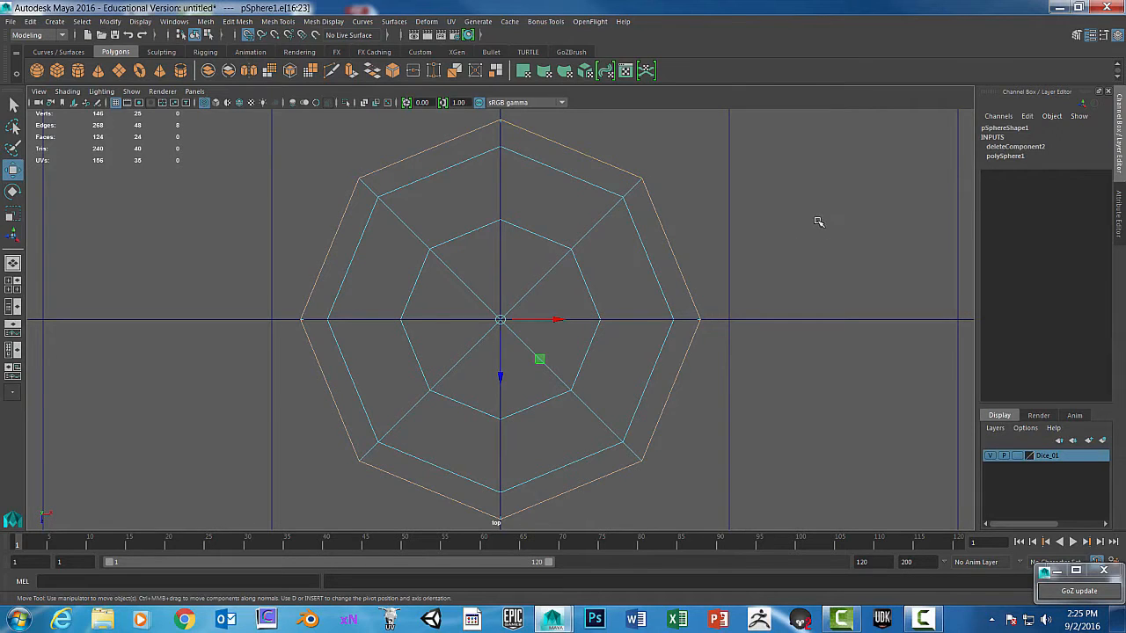
pyautogui.scroll(-8, 783, 231)
pyautogui.scroll(5, 748, 241)
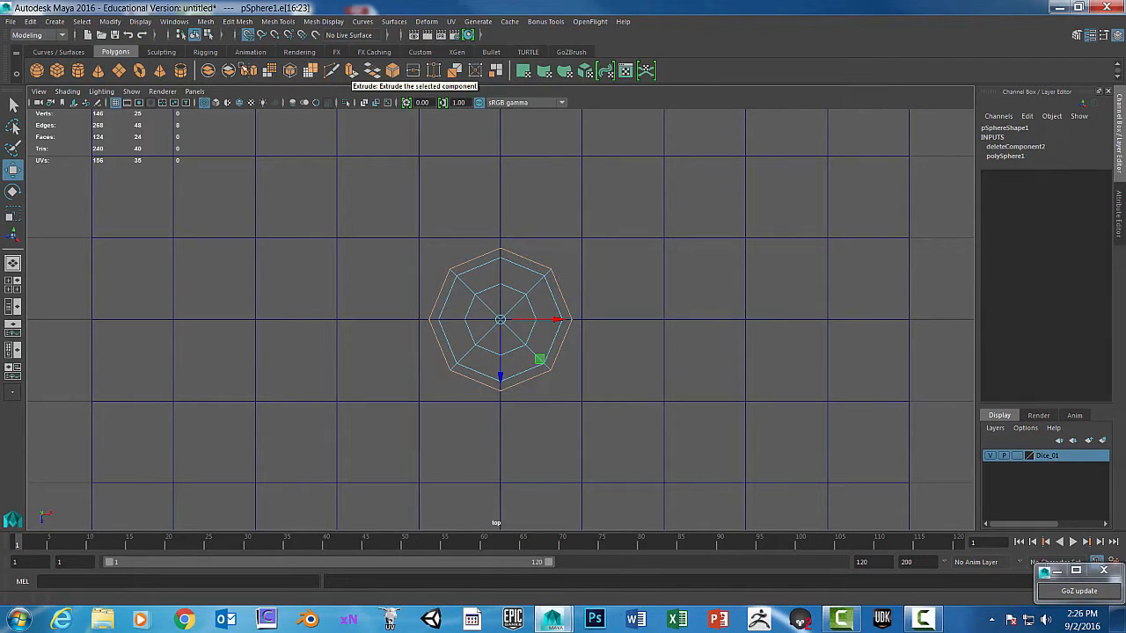
pyautogui.click(350, 71)
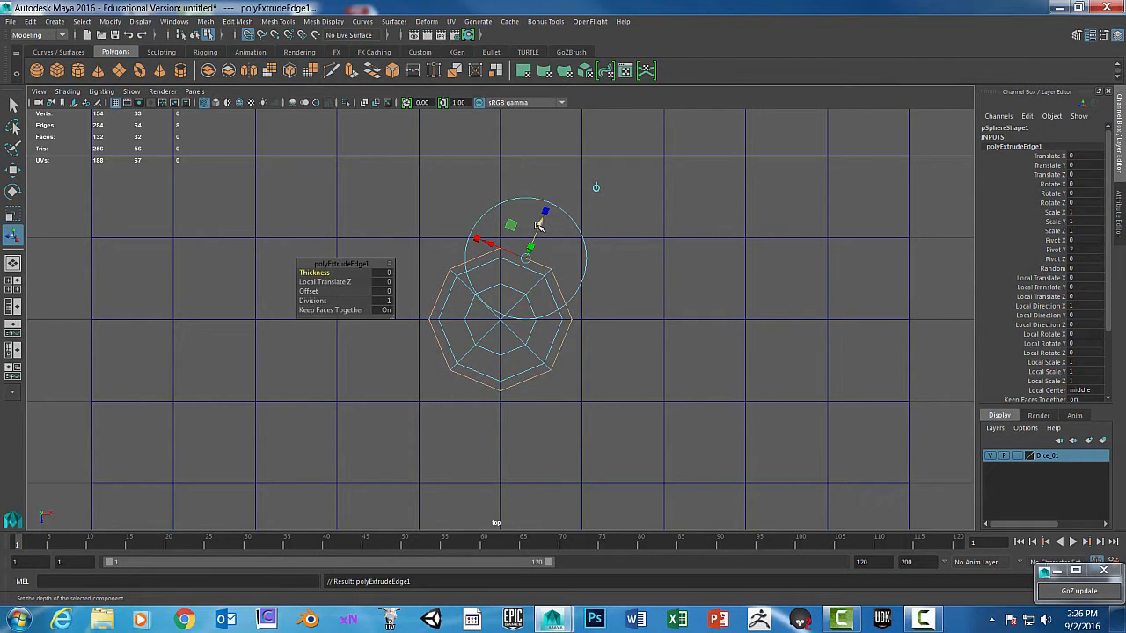
# Step: Try to pull the extruded rim edges outward along their local Z direction, and undo the attempts
pyautogui.moveTo(539, 226); pyautogui.dragTo(539, 226)
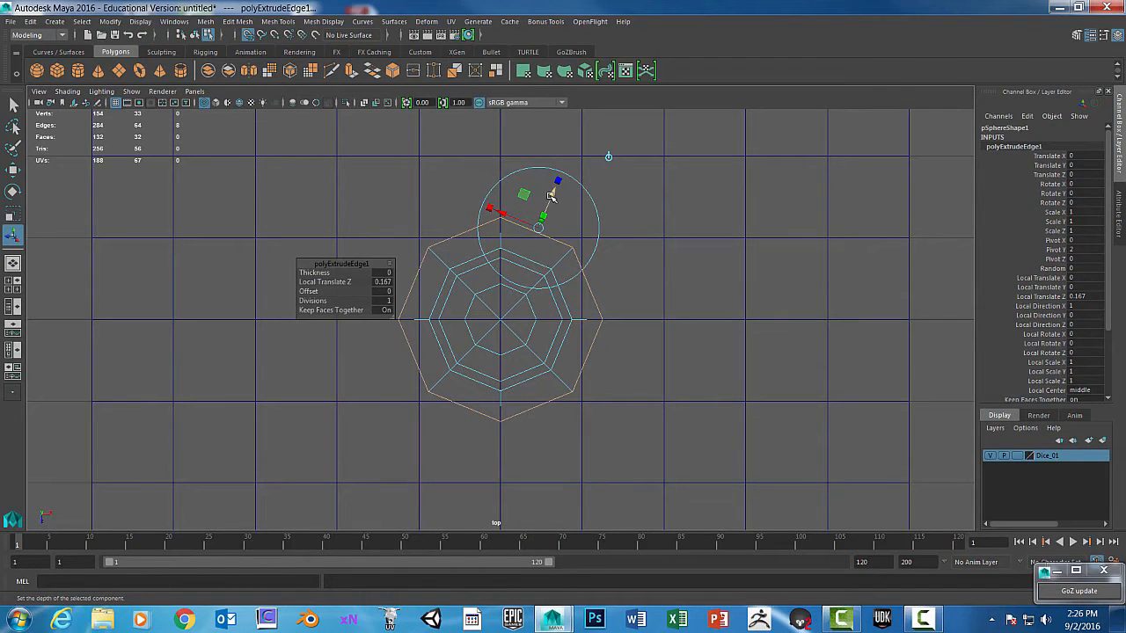
pyautogui.hotkey('ctrl', 'z')
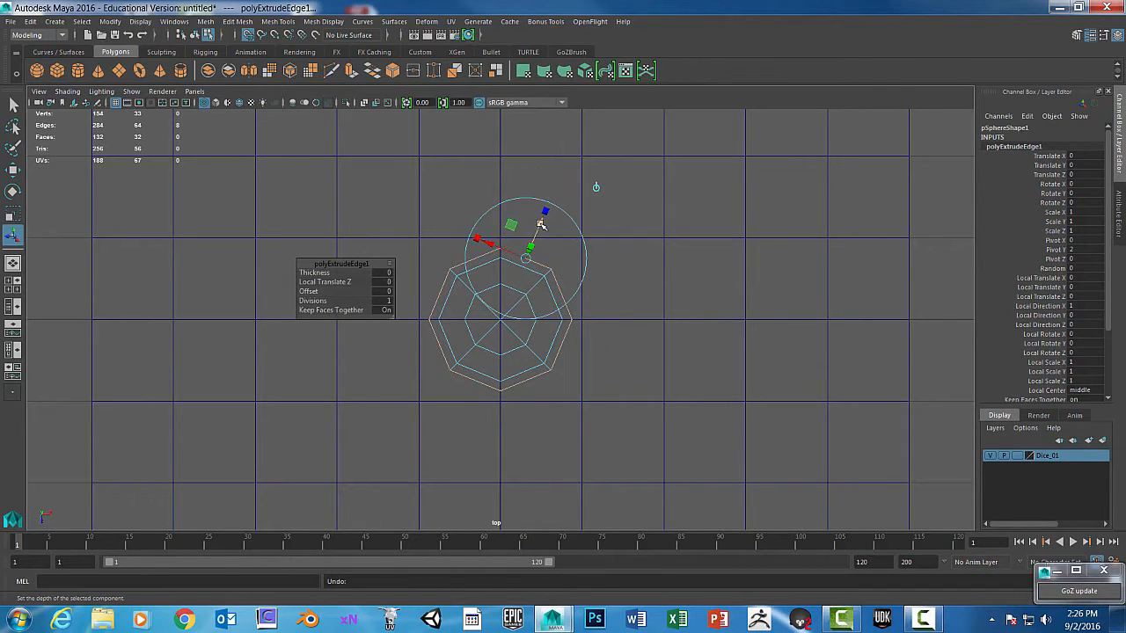
pyautogui.moveTo(538, 225); pyautogui.dragTo(542, 216)
pyautogui.hotkey('ctrl', 'z')
# Step: Pull the extruded rim outward without grid snapping, set its Local Translate Z to 0.035, and return the half sphere to object mode
pyautogui.moveTo(540, 227); pyautogui.dragTo(547, 217)
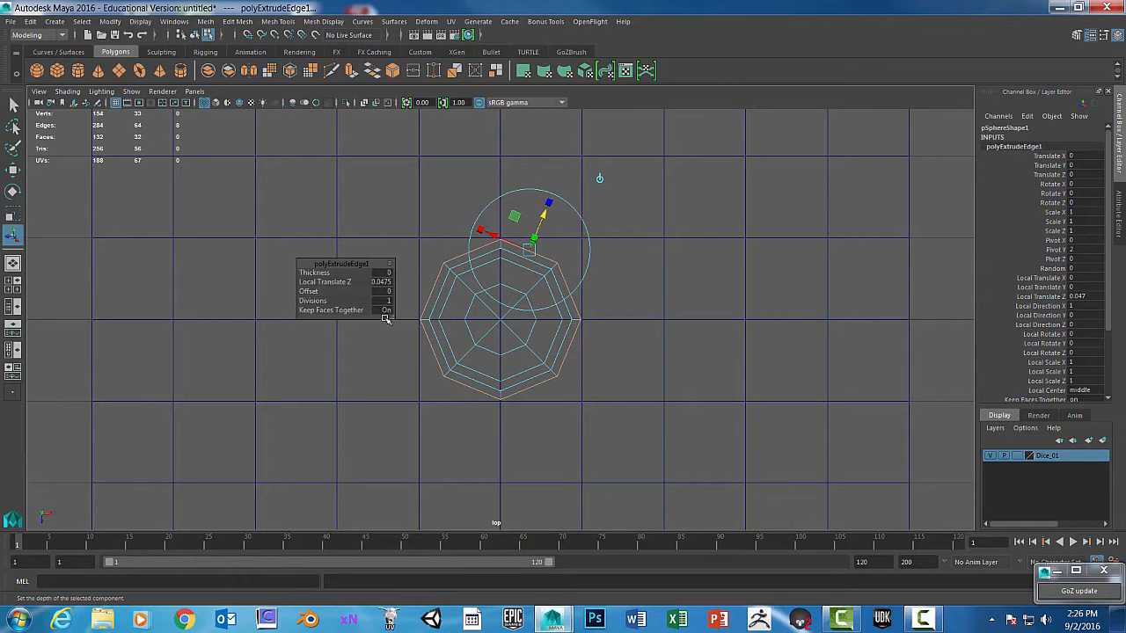
pyautogui.click(387, 282)
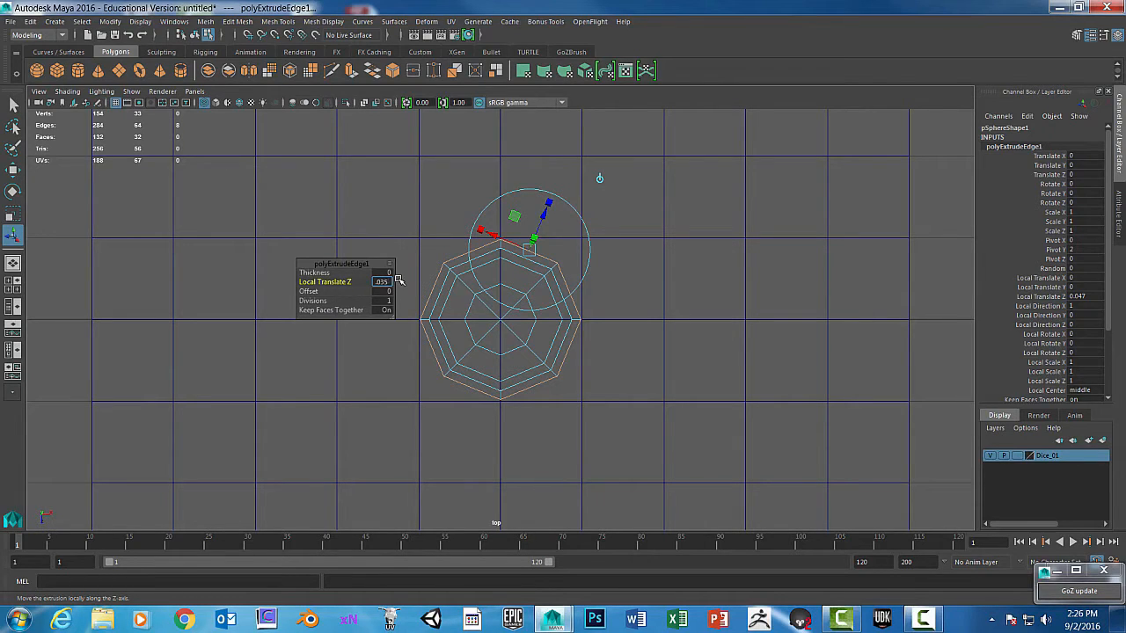
pyautogui.press('Return')
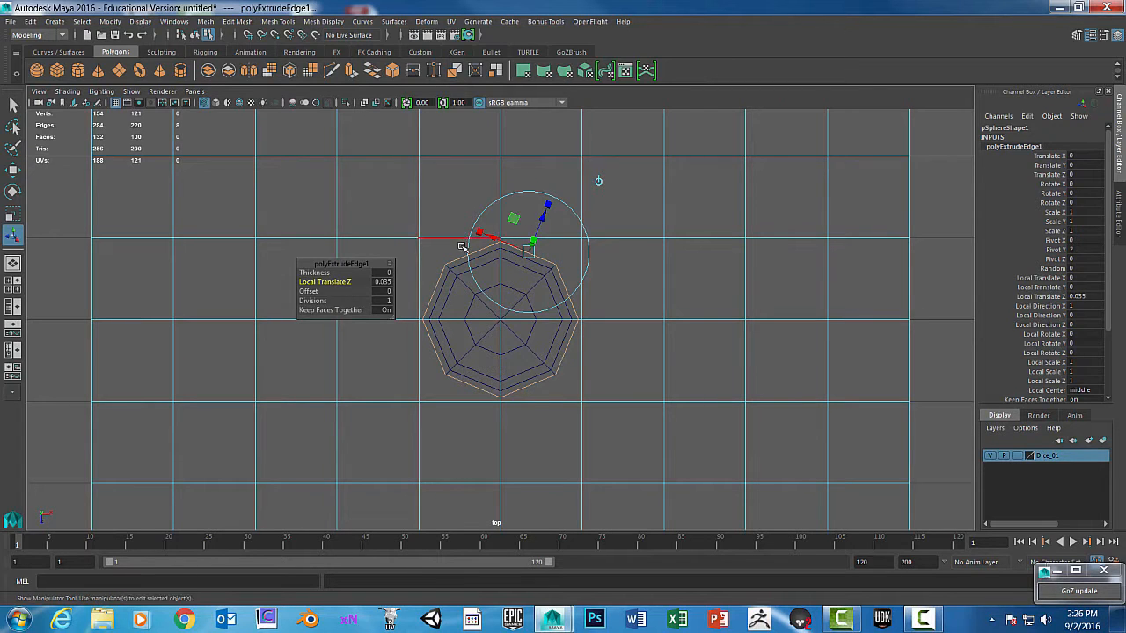
pyautogui.click(461, 245)
pyautogui.moveTo(449, 262); pyautogui.dragTo(429, 333, button='right')
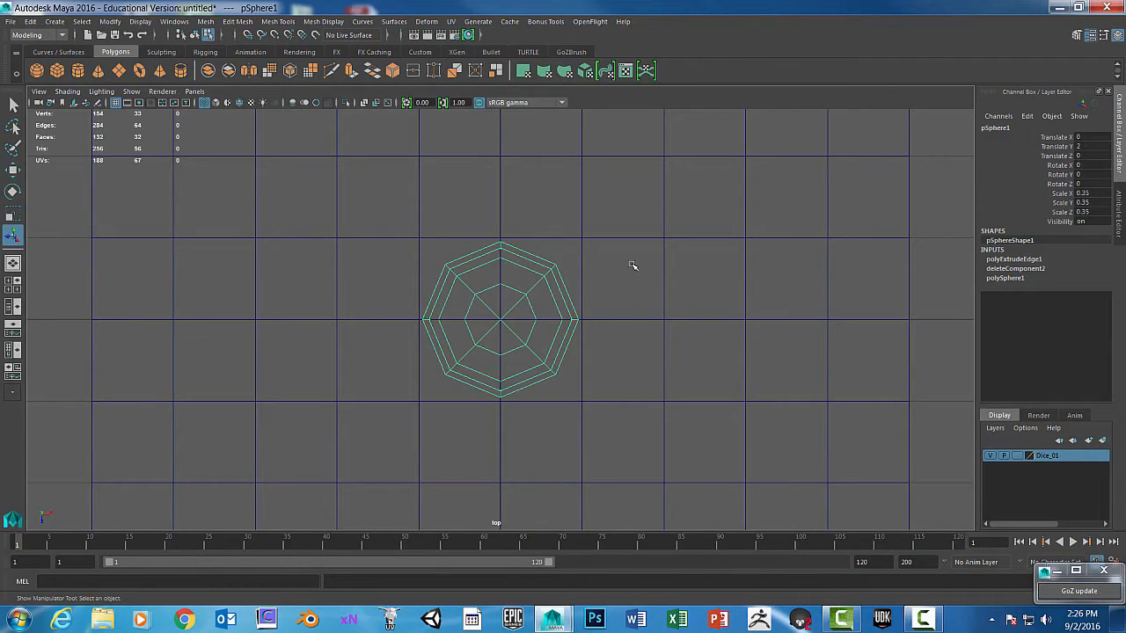
# Step: Examine the extruded rim against the plane in the top and perspective views, and check its flatness up close in the front view
pyautogui.scroll(1, 624, 277)
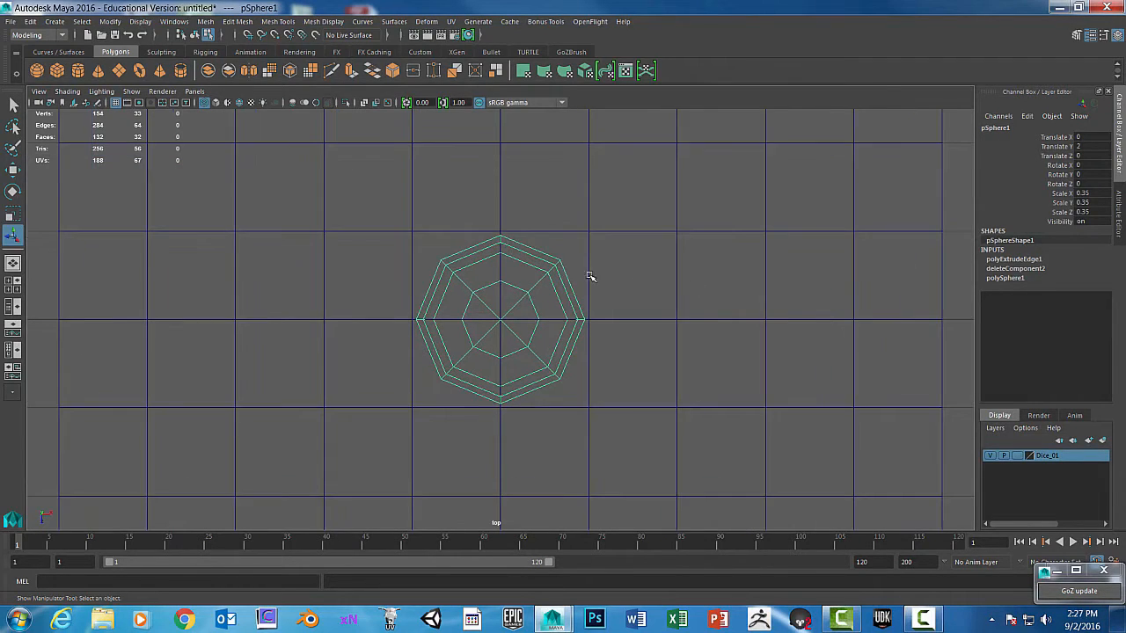
pyautogui.scroll(-5, 591, 306)
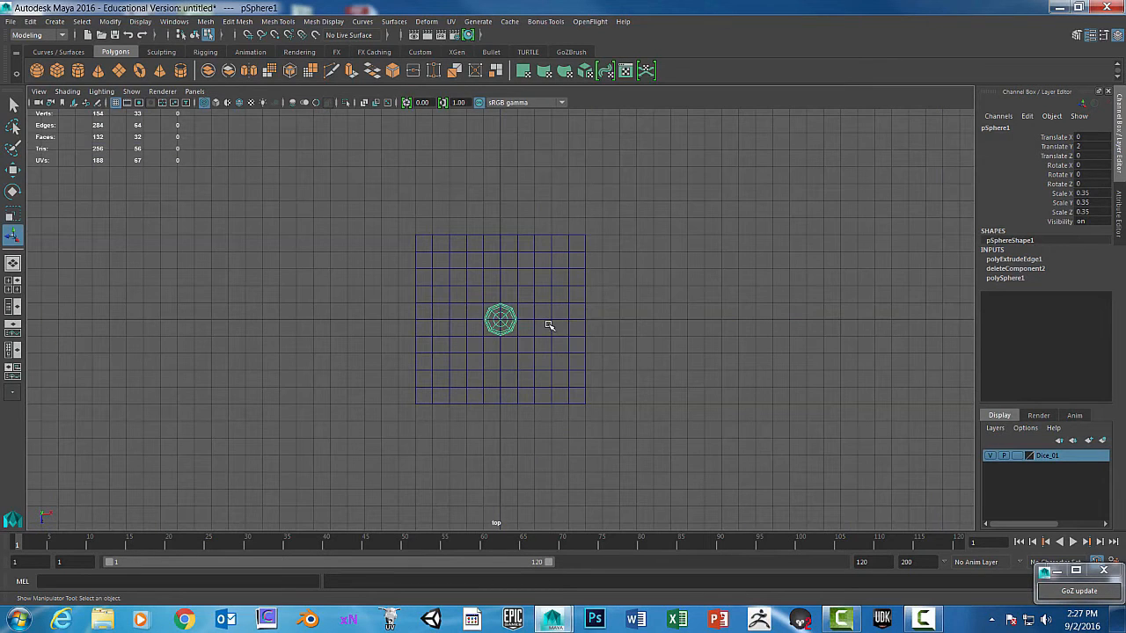
pyautogui.press('space')
pyautogui.press('space')
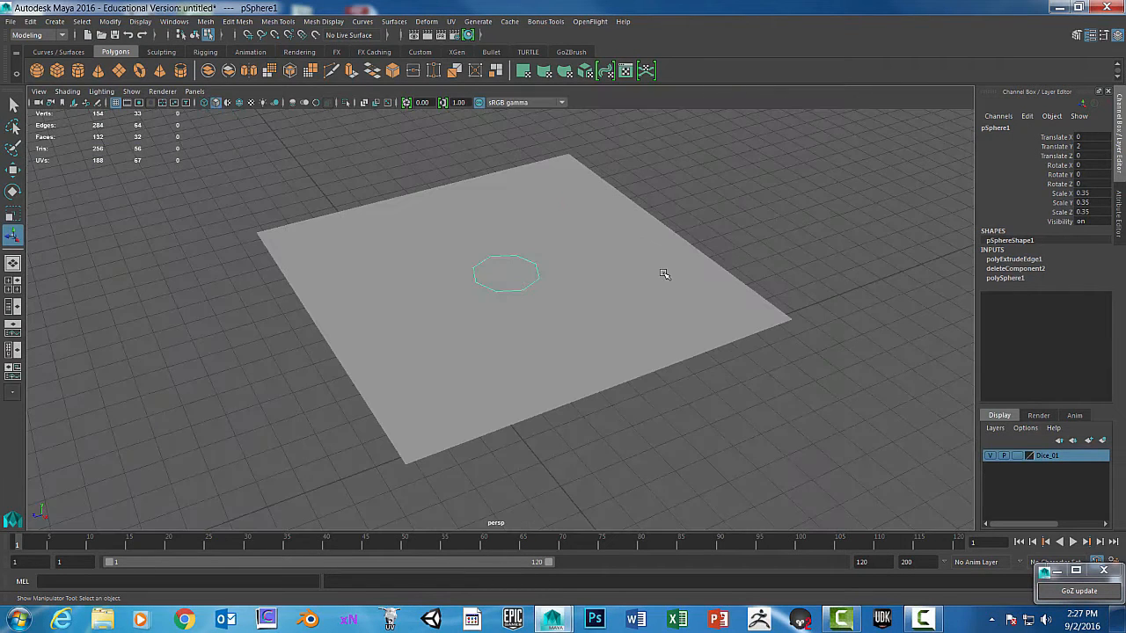
pyautogui.moveTo(645, 306)
pyautogui.keyDown('alt'); pyautogui.mouseDown()
pyautogui.moveTo(636, 272)
pyautogui.moveTo(640, 297)
pyautogui.mouseUp(); pyautogui.keyUp('alt')
pyautogui.press('space')
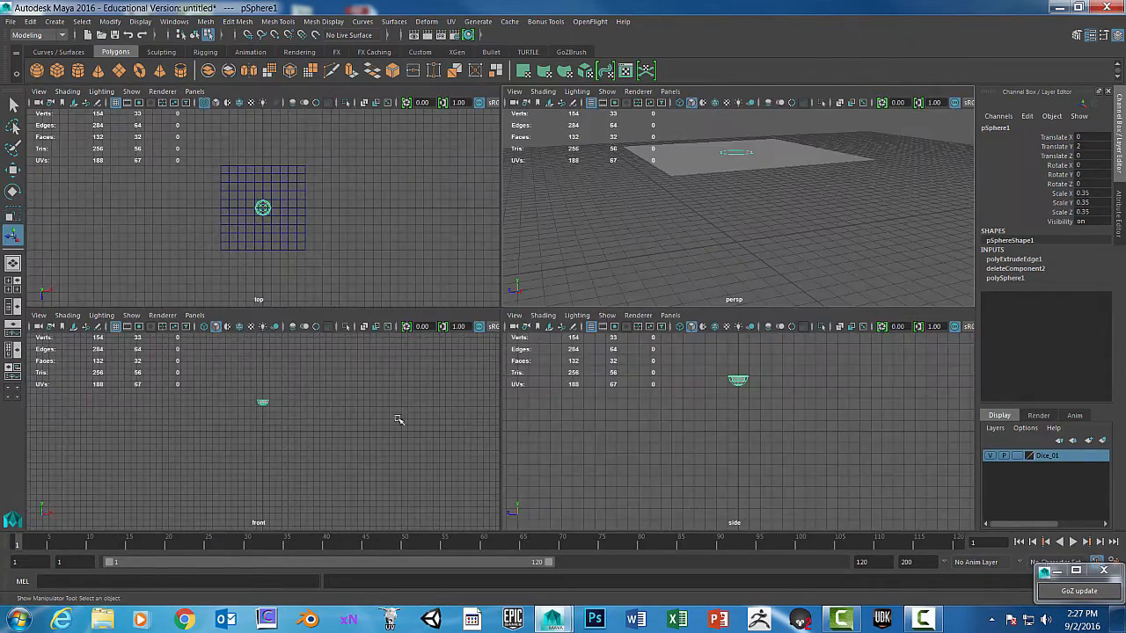
pyautogui.press('space')
pyautogui.scroll(3, 513, 372)
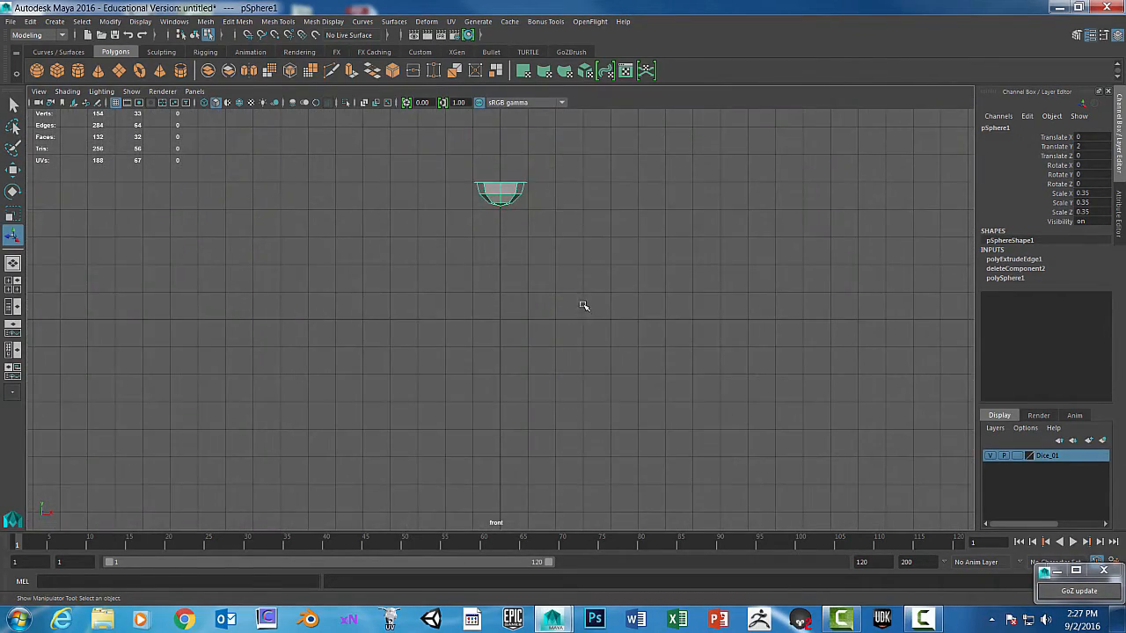
pyautogui.keyDown('alt'); pyautogui.moveTo(583, 307); pyautogui.dragTo(568, 410, button='middle'); pyautogui.keyUp('alt')
pyautogui.scroll(2, 568, 409)
pyautogui.scroll(4, 568, 352)
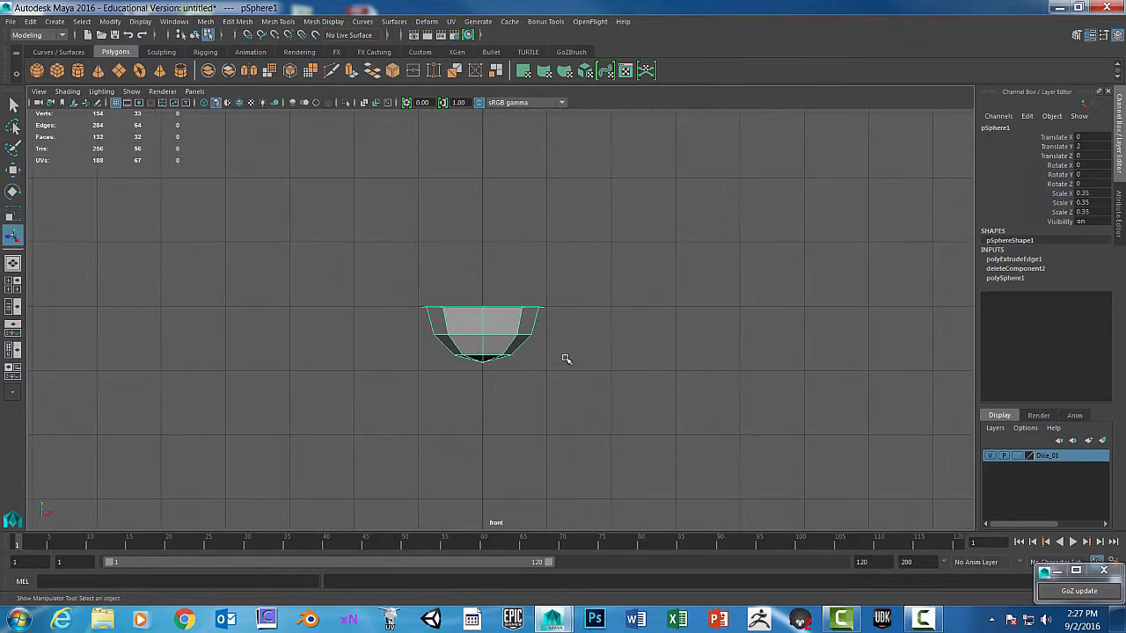
pyautogui.scroll(4, 591, 350)
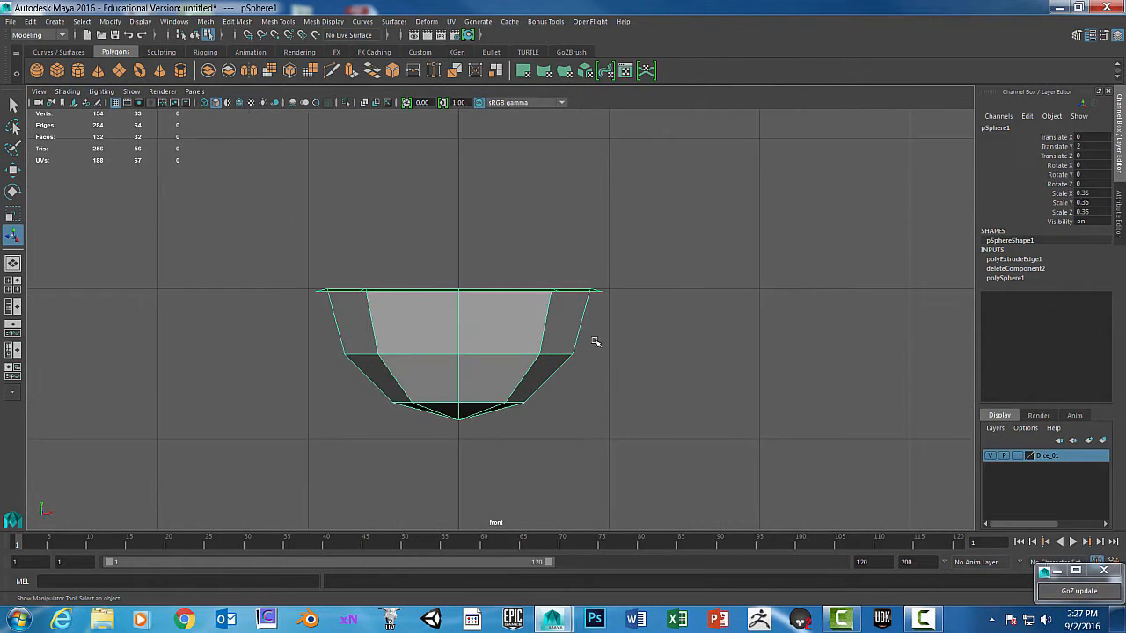
pyautogui.keyDown('alt'); pyautogui.moveTo(596, 339); pyautogui.dragTo(618, 390, button='middle'); pyautogui.keyUp('alt')
pyautogui.scroll(2, 618, 385)
pyautogui.scroll(1, 633, 374)
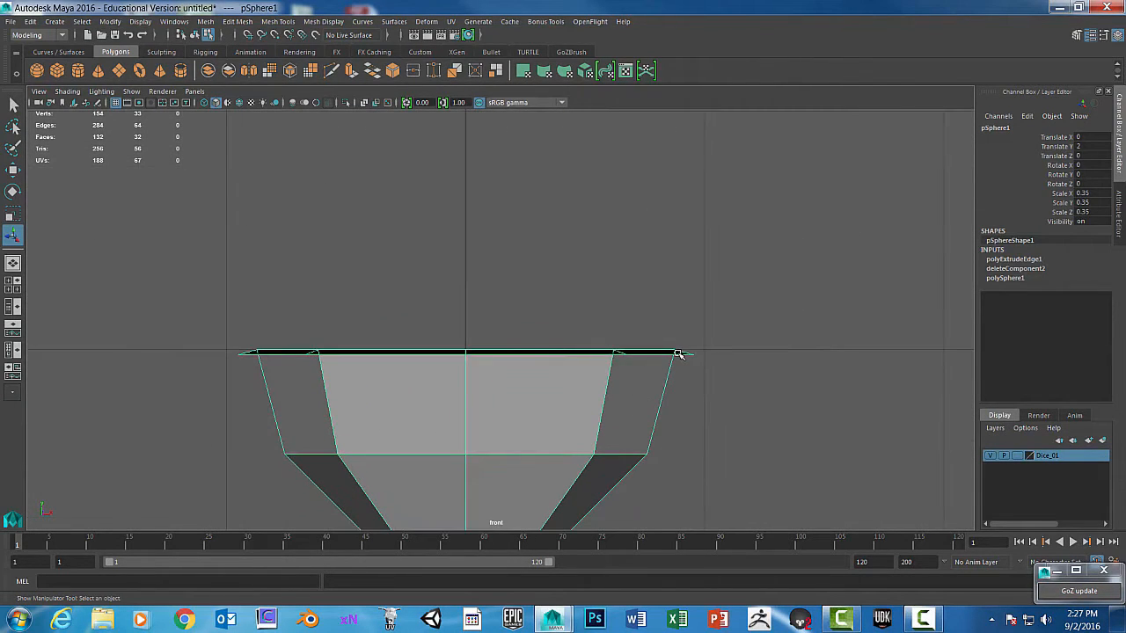
# Step: Select the complete outer rim edge loop of the half sphere in the front view and check the selection in the top view
pyautogui.moveTo(632, 354); pyautogui.dragTo(632, 264, button='right')
pyautogui.click(525, 355)
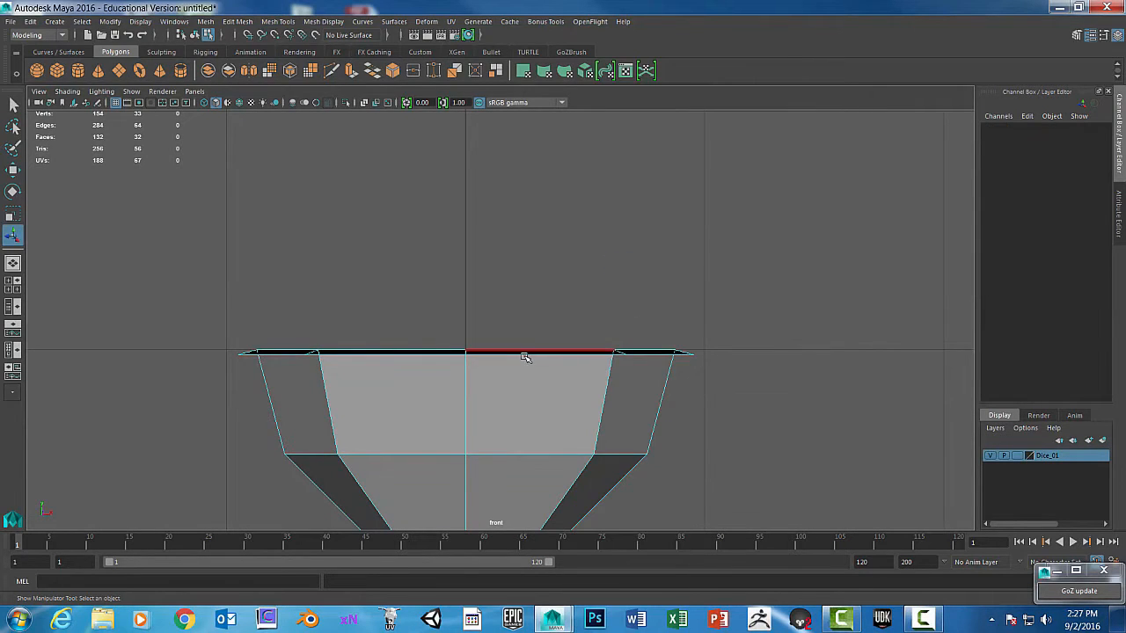
pyautogui.click(657, 354)
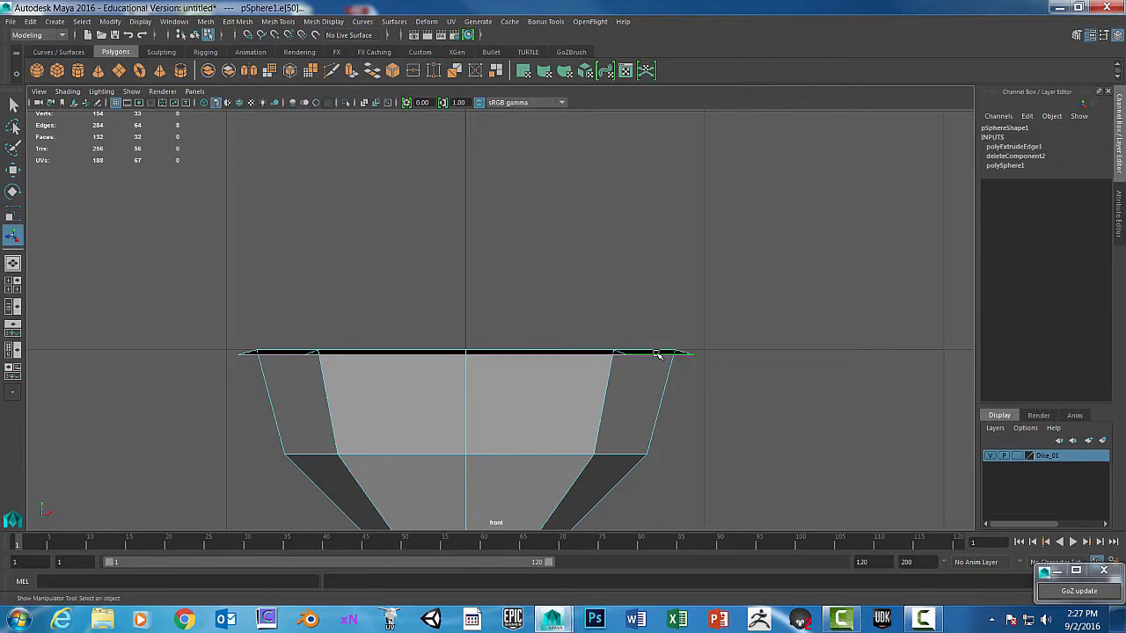
pyautogui.press('space')
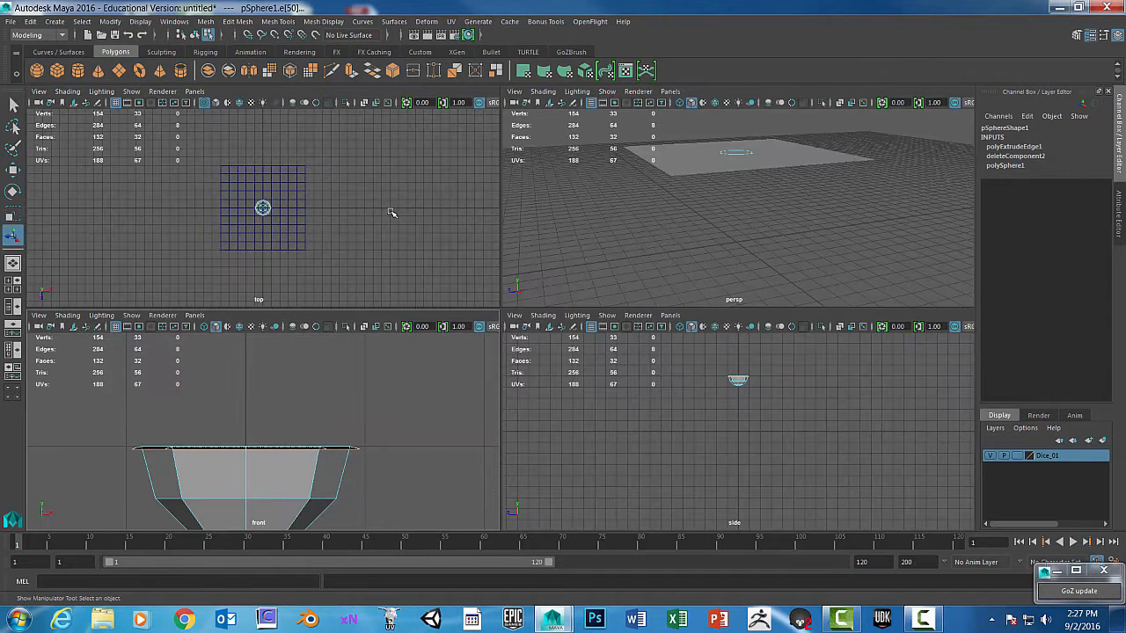
pyautogui.press('space')
pyautogui.scroll(6, 498, 315)
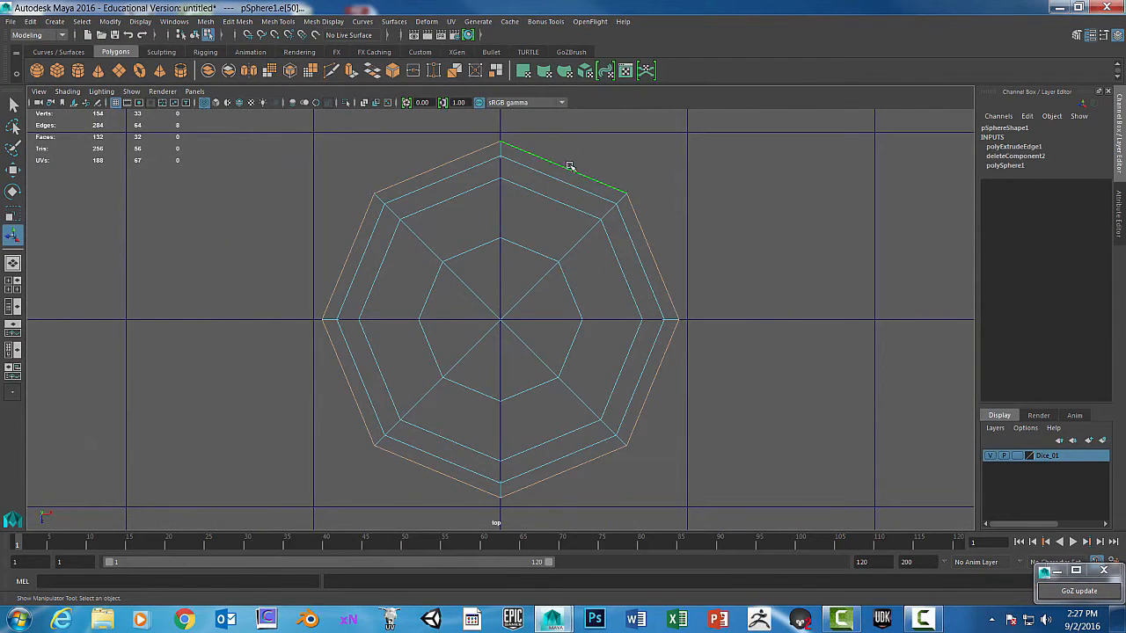
pyautogui.press('space')
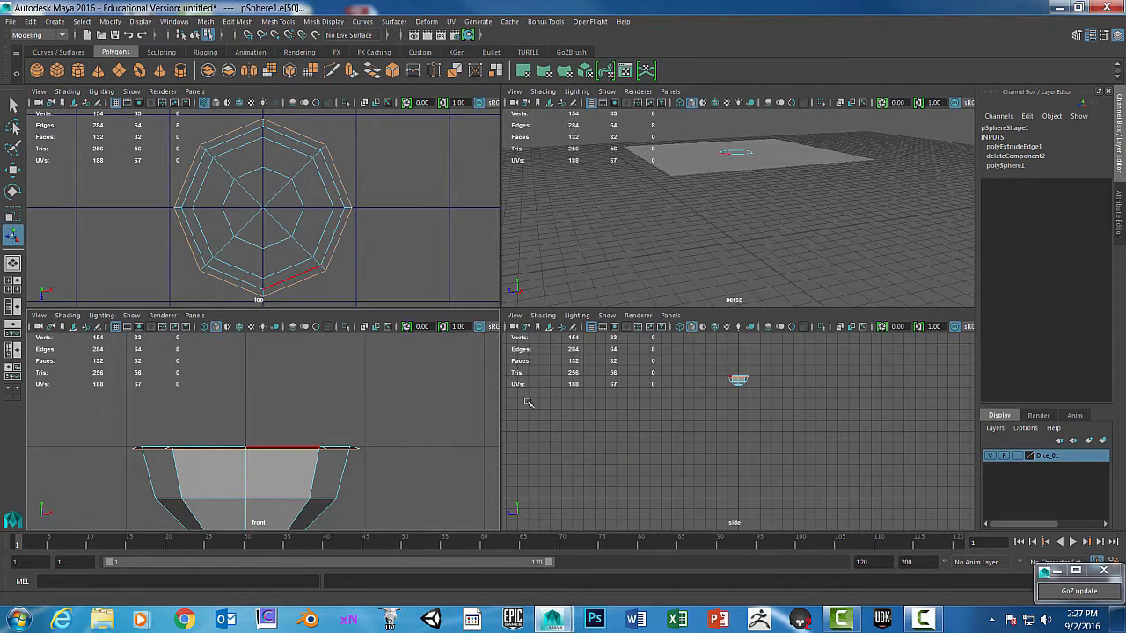
# Step: Raise the selected rim edges with grid snapping in the front view to Y 2, level with the half sphere's inner rim
pyautogui.press('space')
pyautogui.scroll(2, 395, 387)
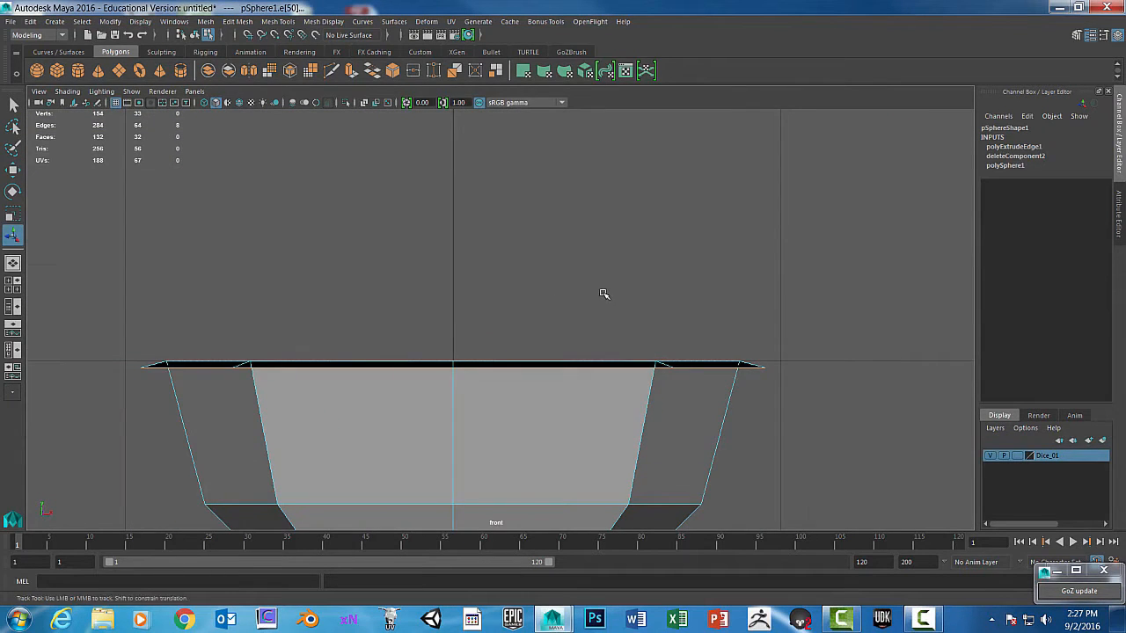
pyautogui.keyDown('alt'); pyautogui.moveTo(603, 296); pyautogui.dragTo(636, 158, button='middle'); pyautogui.keyUp('alt')
pyautogui.scroll(1, 616, 196)
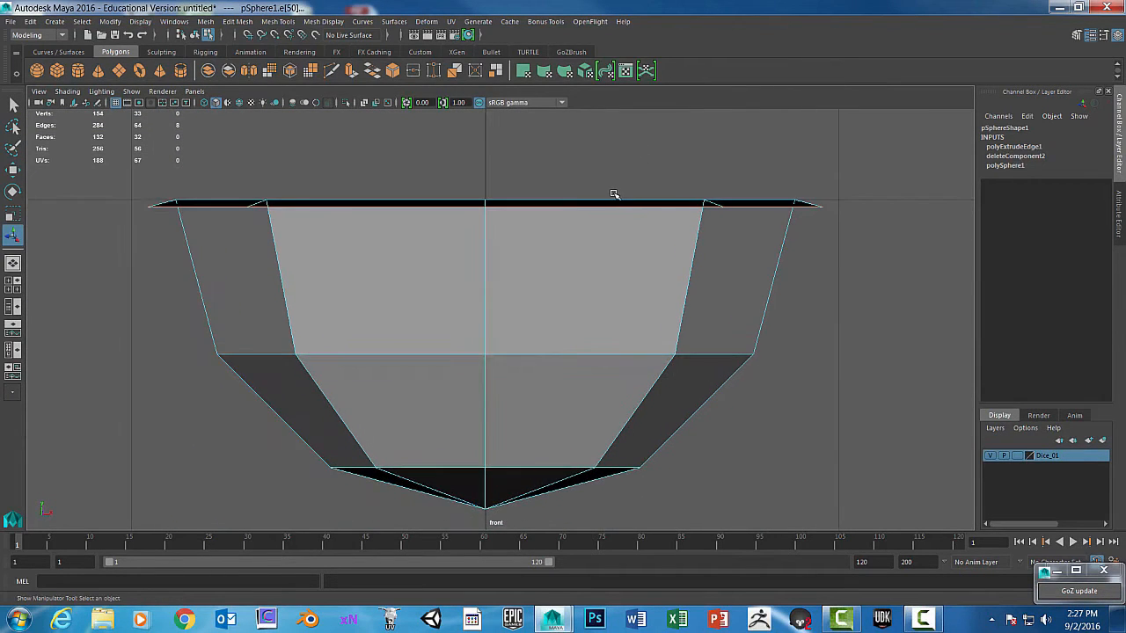
pyautogui.keyDown('alt'); pyautogui.moveTo(584, 207); pyautogui.dragTo(582, 224, button='middle'); pyautogui.keyUp('alt')
pyautogui.press('w')
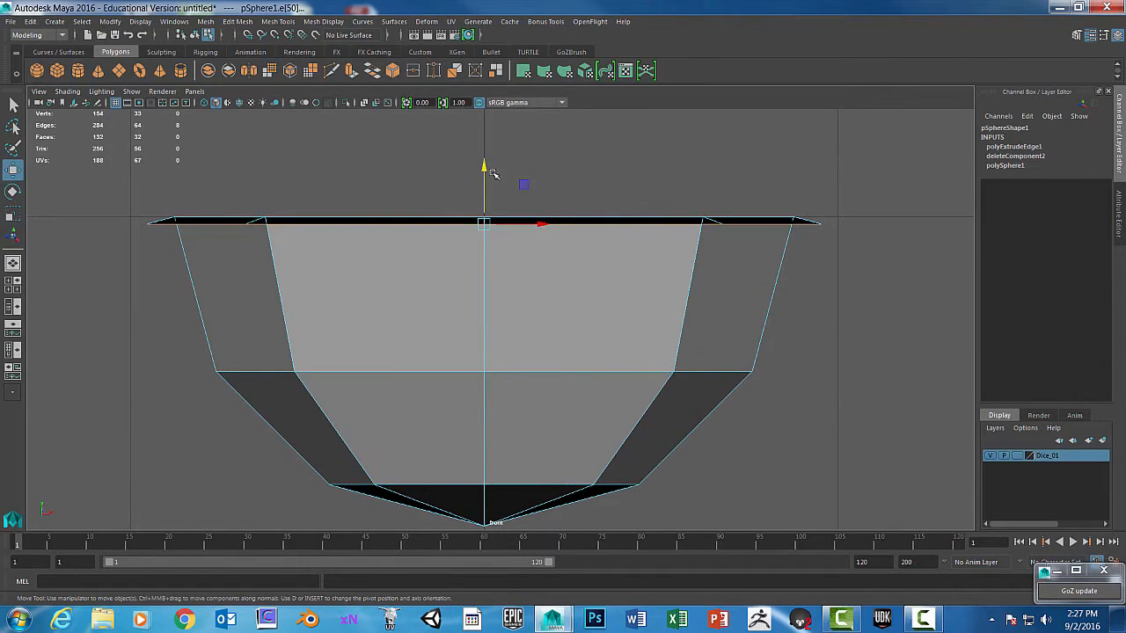
pyautogui.click(249, 35)
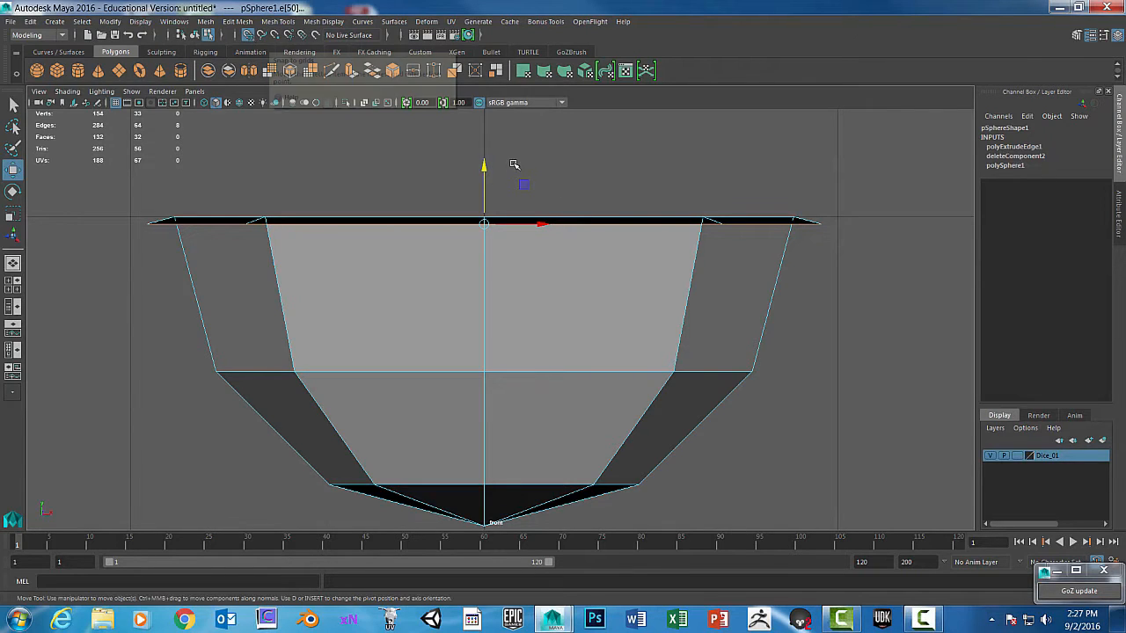
pyautogui.moveTo(484, 166); pyautogui.dragTo(489, 151)
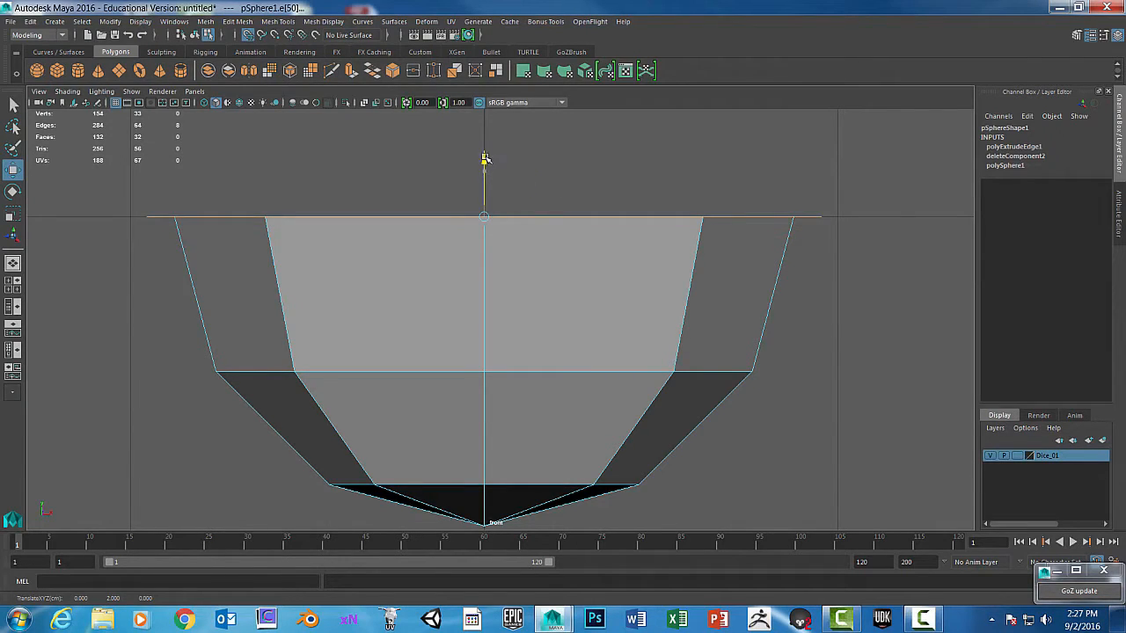
# Step: Return the half sphere to object mode and flatten it in the front view to a Scale Y of about 0.092
pyautogui.scroll(-6, 553, 194)
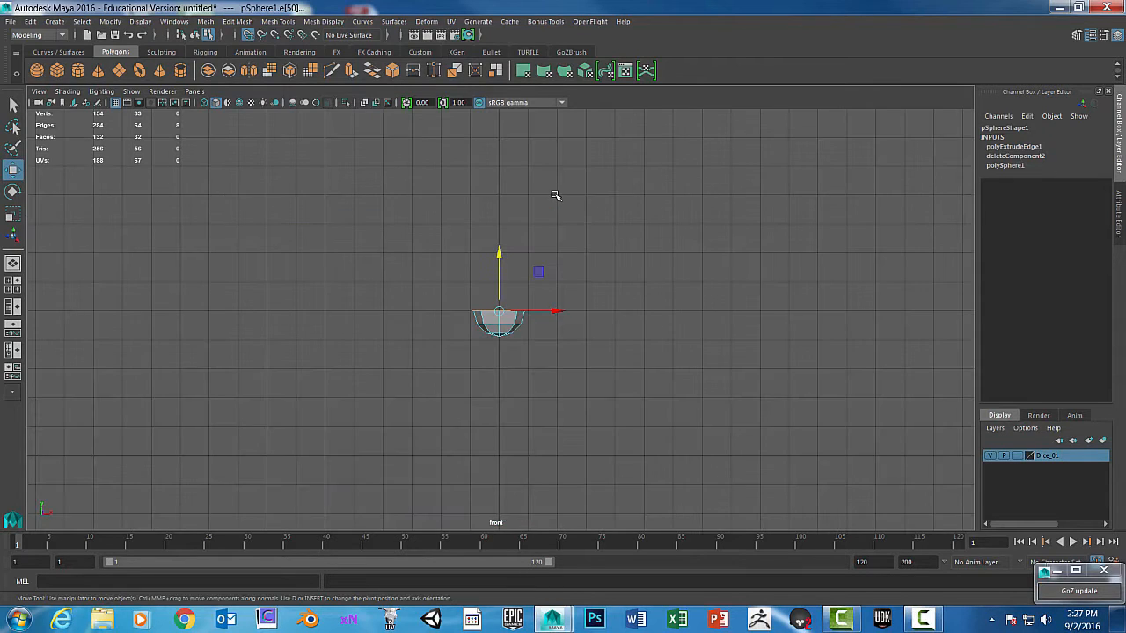
pyautogui.scroll(2, 554, 195)
pyautogui.press('space')
pyautogui.press('space')
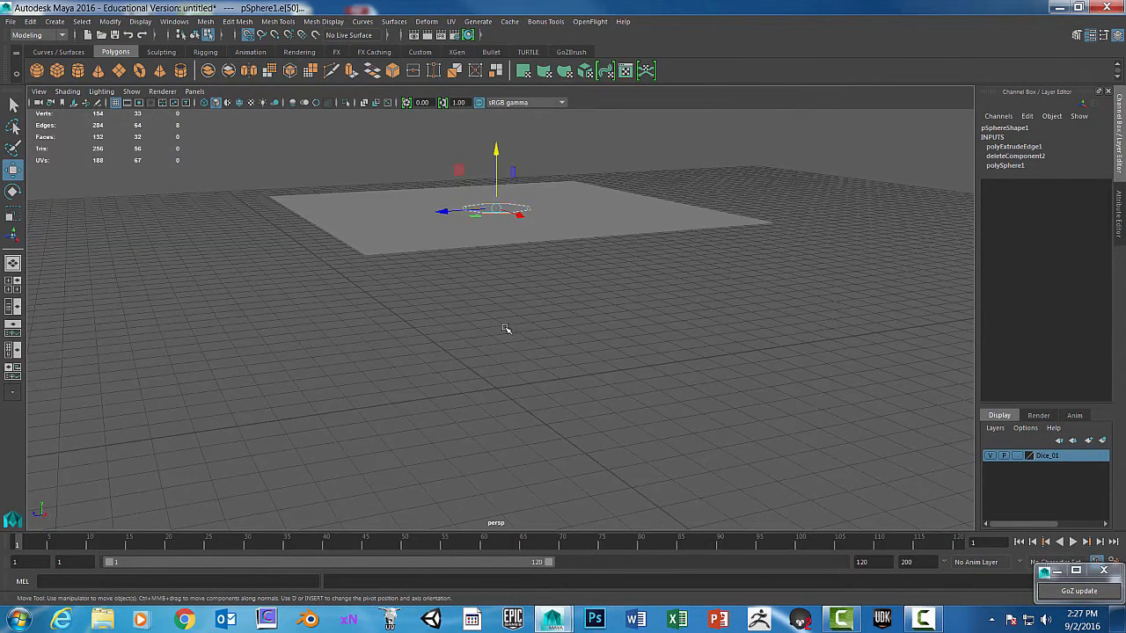
pyautogui.moveTo(504, 297); pyautogui.dragTo(488, 366, button='right')
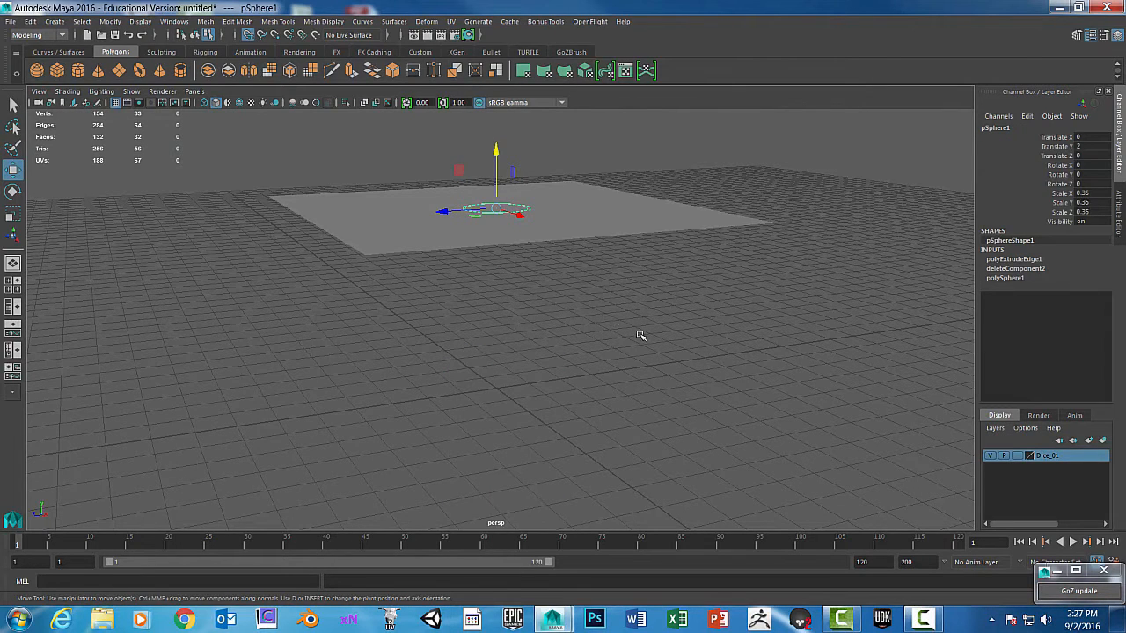
pyautogui.press('space')
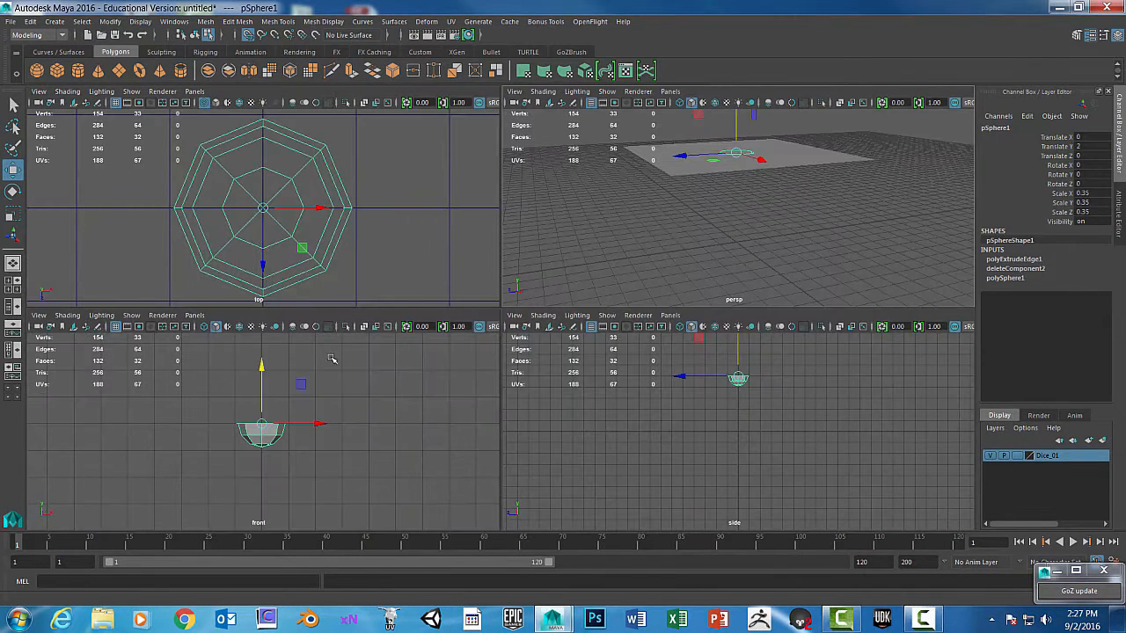
pyautogui.press('space')
pyautogui.scroll(5, 554, 330)
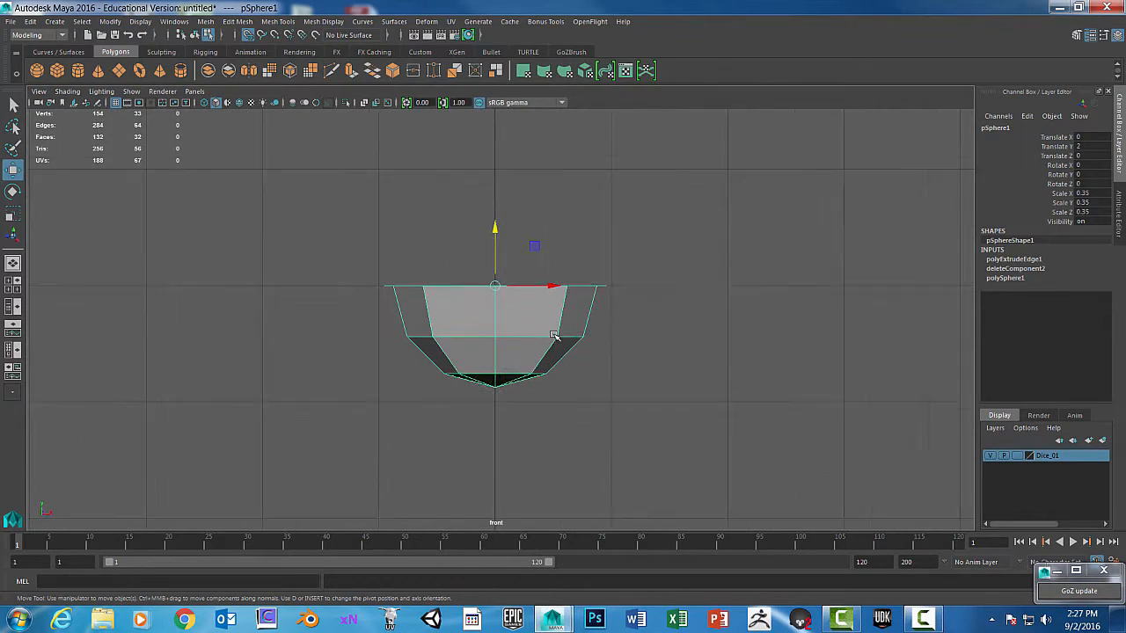
pyautogui.press('r')
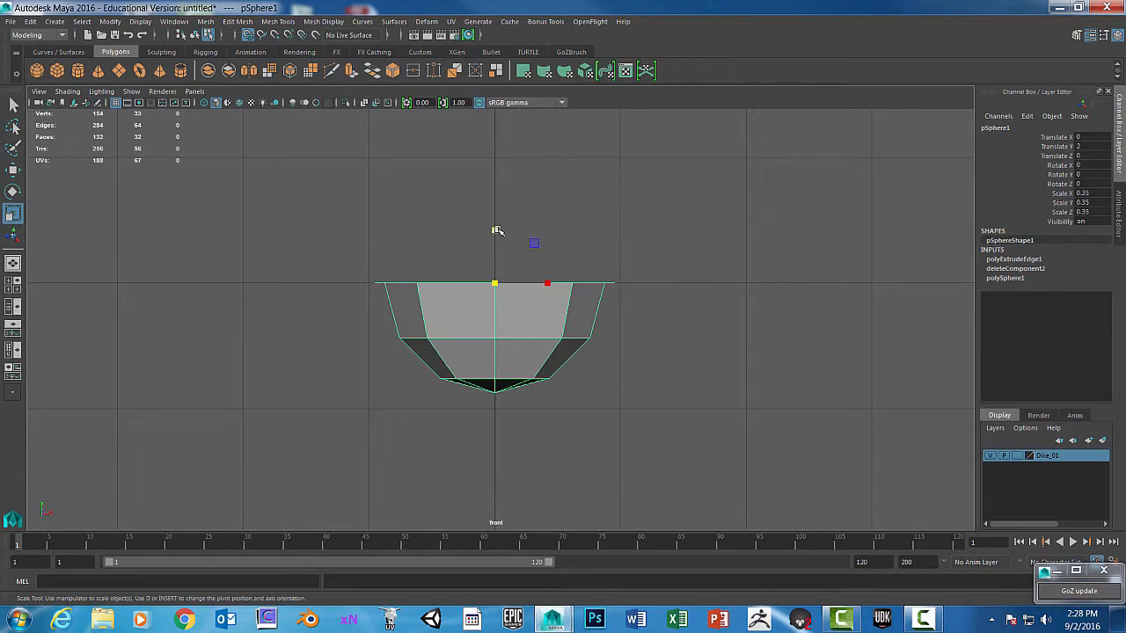
pyautogui.moveTo(493, 230); pyautogui.dragTo(496, 269)
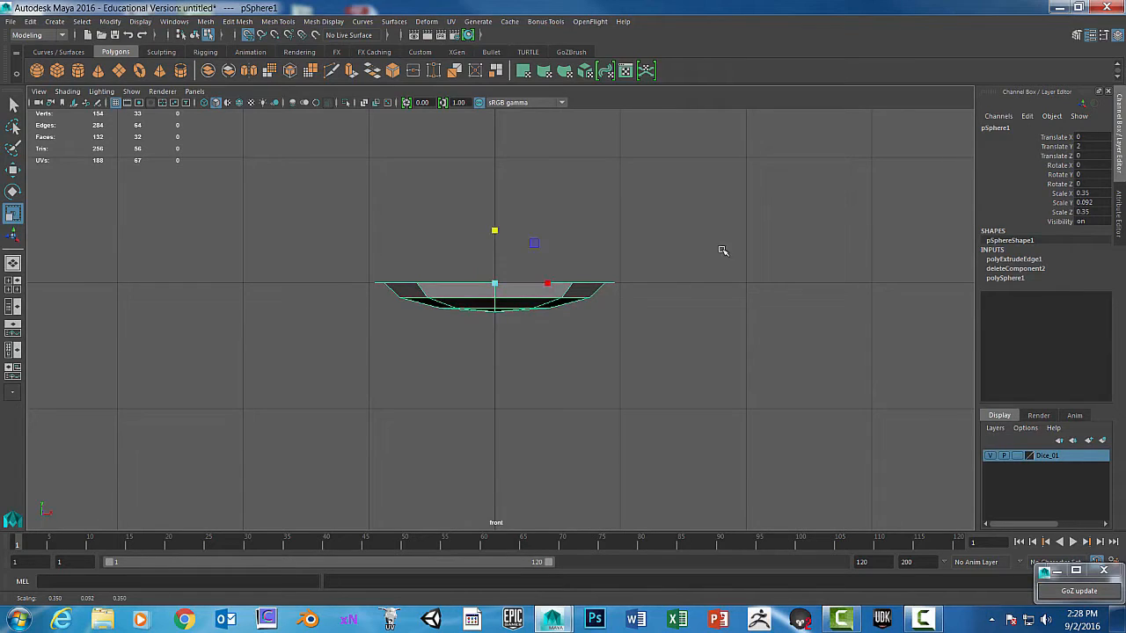
# Step: Switch from component to object selection and reselect the flattened half sphere on the plane in the perspective view
pyautogui.press('space')
pyautogui.press('space')
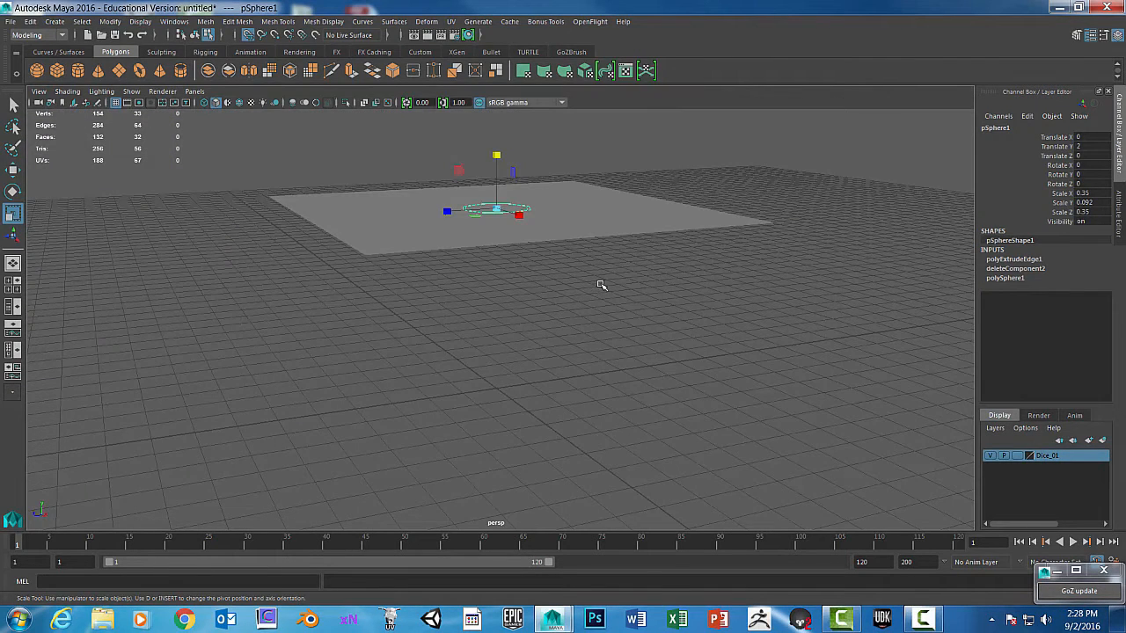
pyautogui.scroll(6, 616, 307)
pyautogui.scroll(-3, 633, 309)
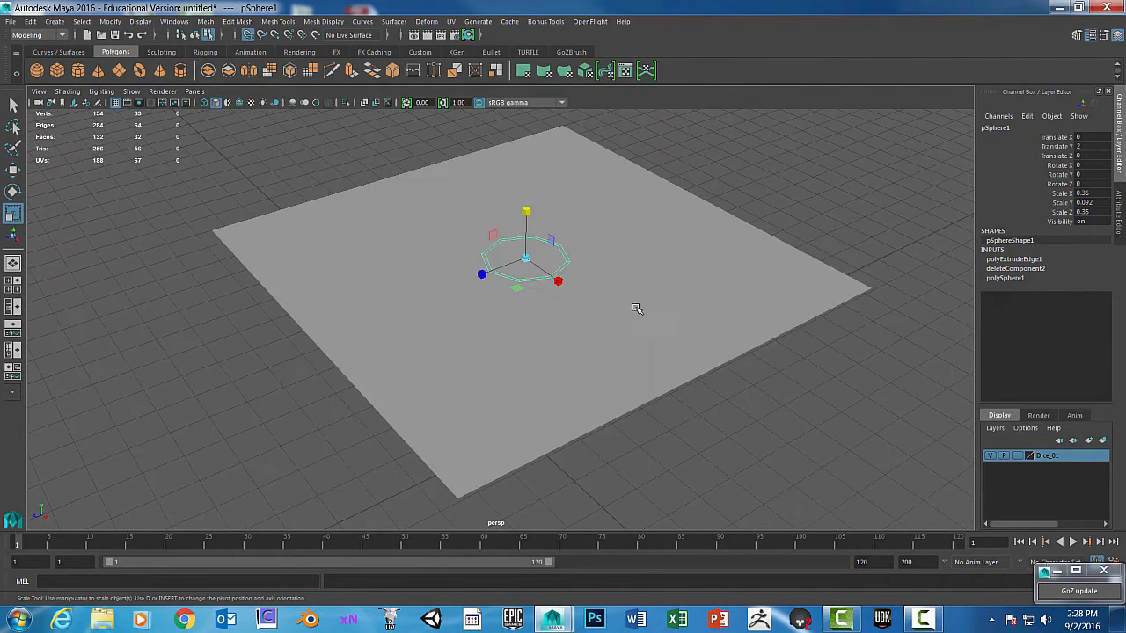
pyautogui.click(753, 168)
pyautogui.click(562, 247)
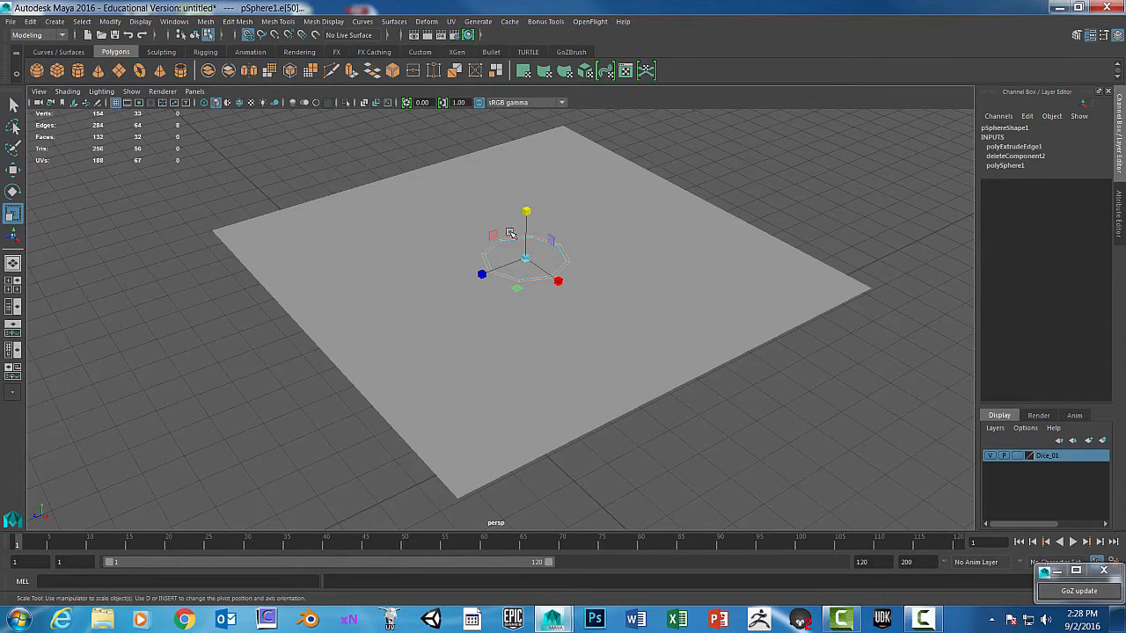
pyautogui.click(195, 35)
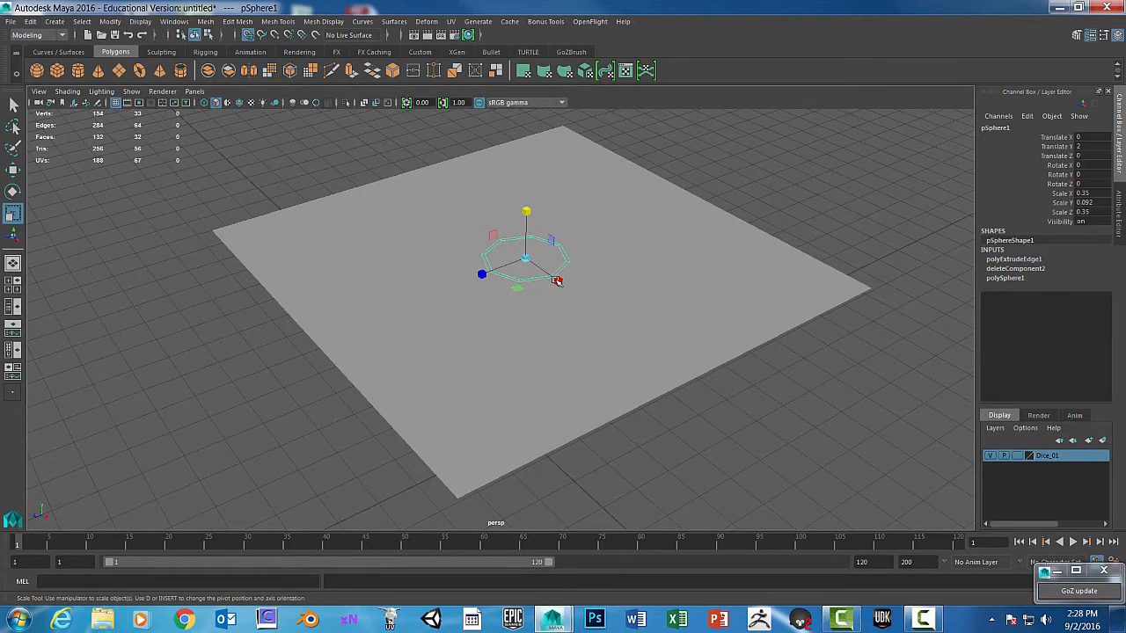
pyautogui.moveTo(556, 260); pyautogui.dragTo(563, 329, button='right')
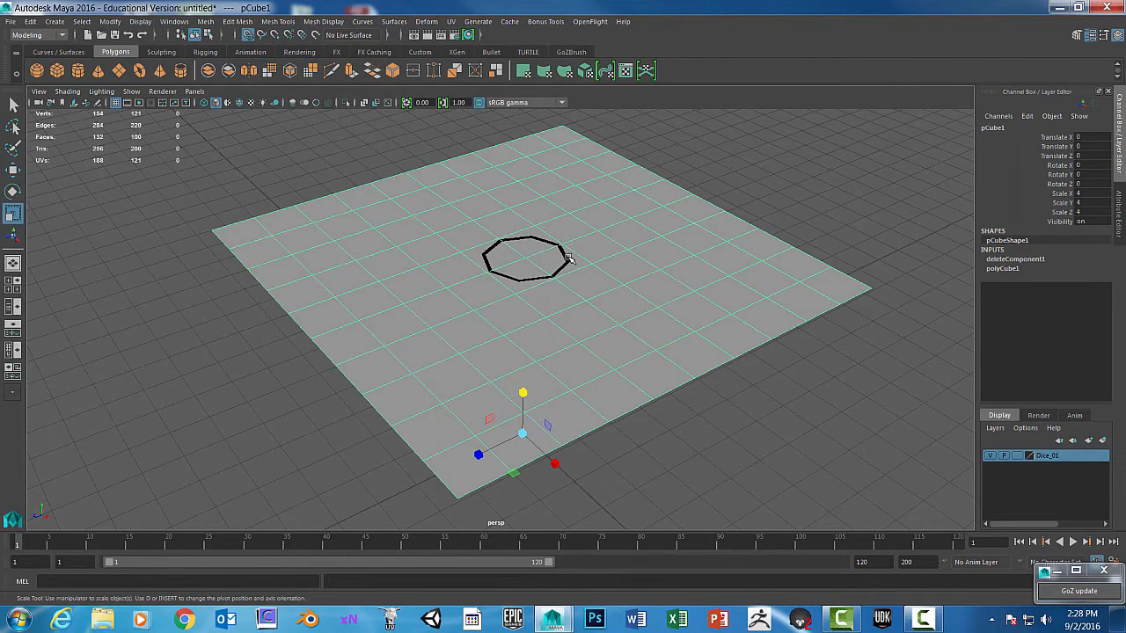
pyautogui.keyDown('alt'); pyautogui.moveTo(655, 437); pyautogui.dragTo(603, 249); pyautogui.keyUp('alt')
pyautogui.click(508, 140)
pyautogui.keyDown('alt'); pyautogui.moveTo(604, 249); pyautogui.dragTo(677, 269, button='right'); pyautogui.keyUp('alt')
pyautogui.keyDown('alt'); pyautogui.moveTo(677, 269); pyautogui.dragTo(660, 256); pyautogui.keyUp('alt')
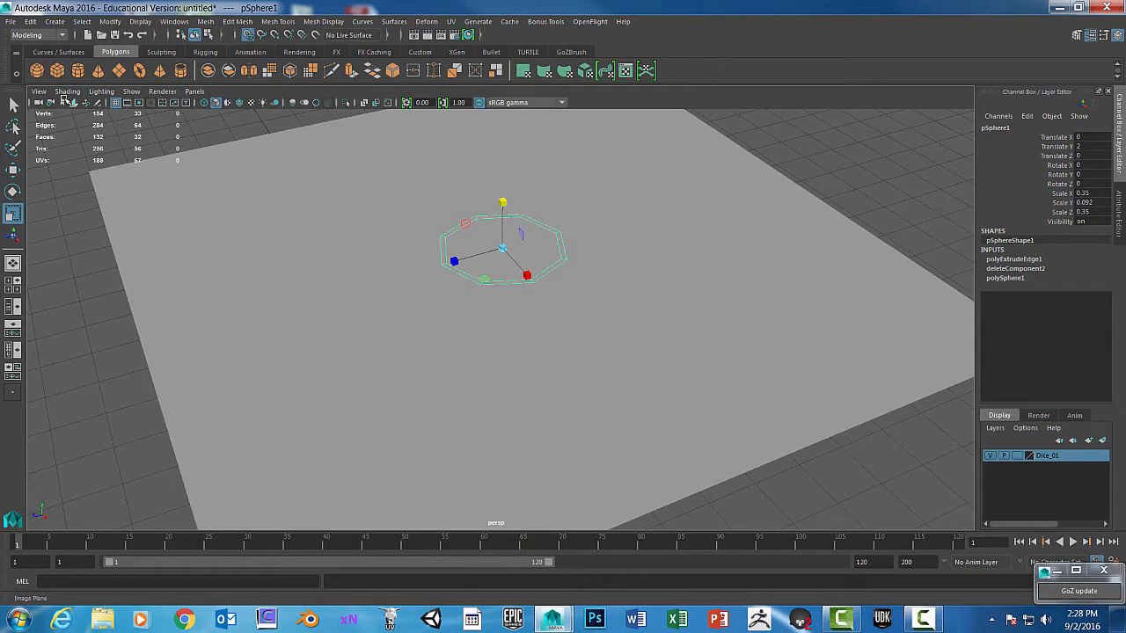
# Step: Delete the half sphere's construction history and freeze its transformations
pyautogui.click(32, 21)
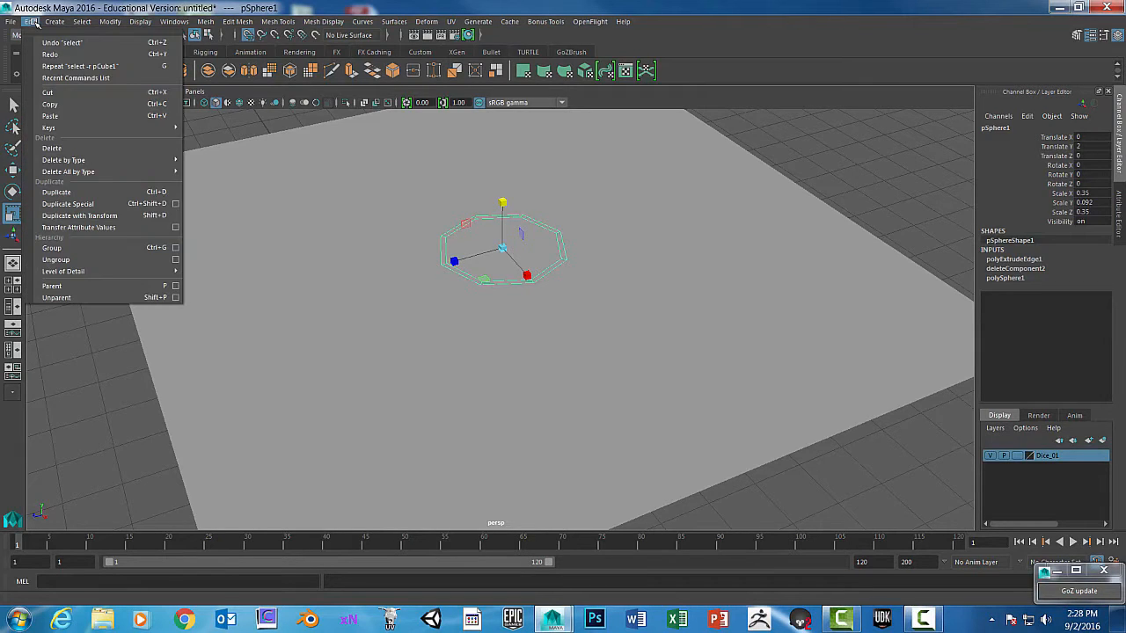
pyautogui.moveTo(167, 160)
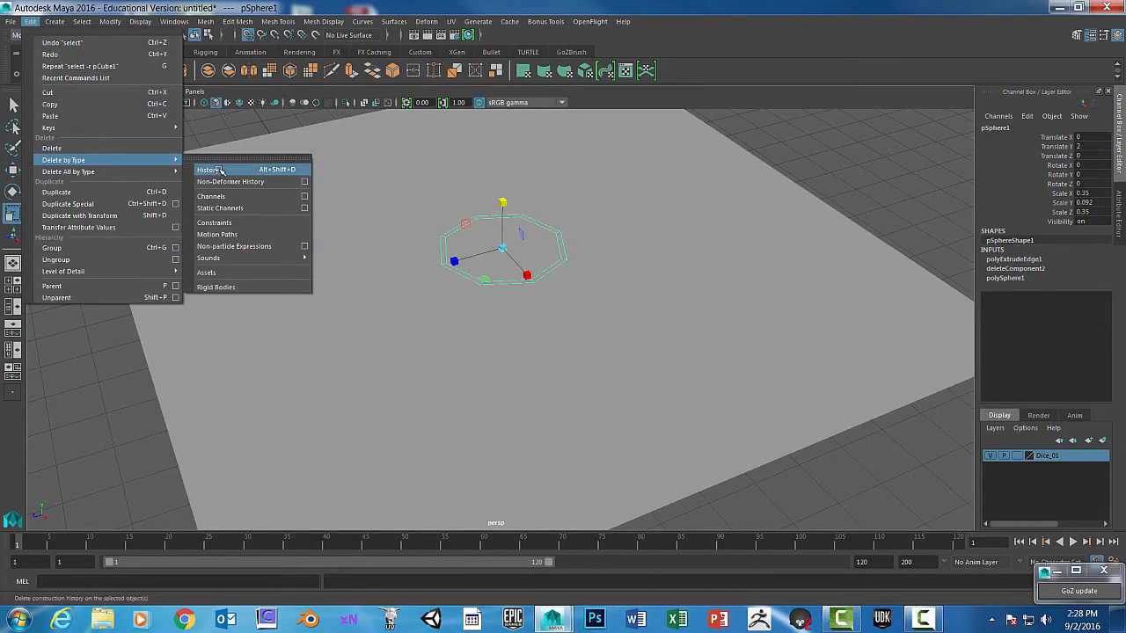
pyautogui.click(211, 169)
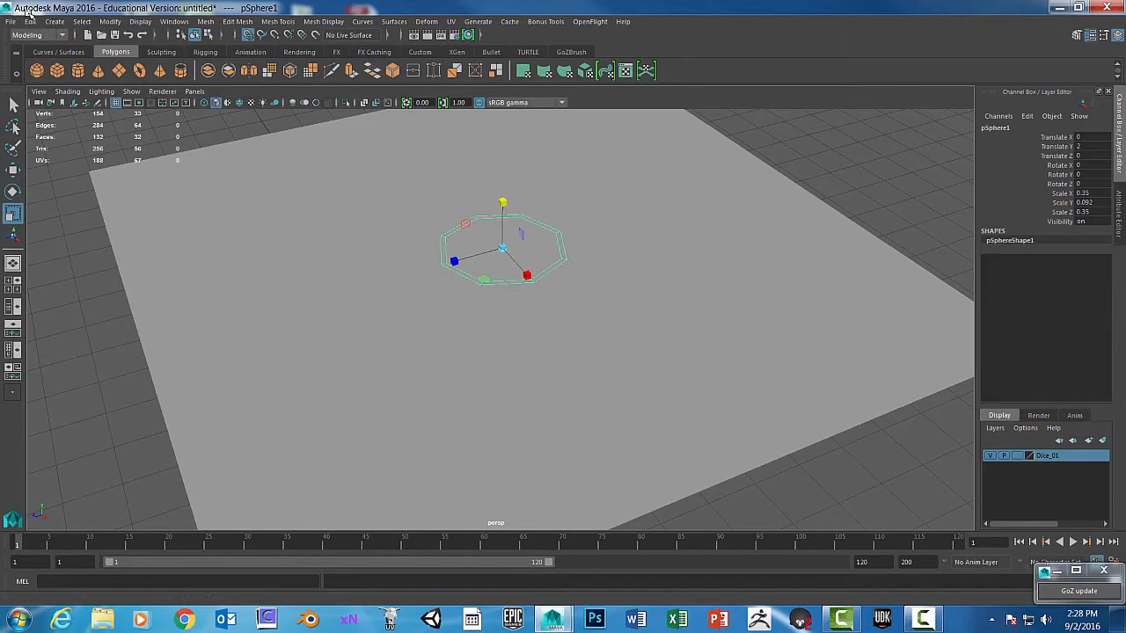
pyautogui.click(108, 22)
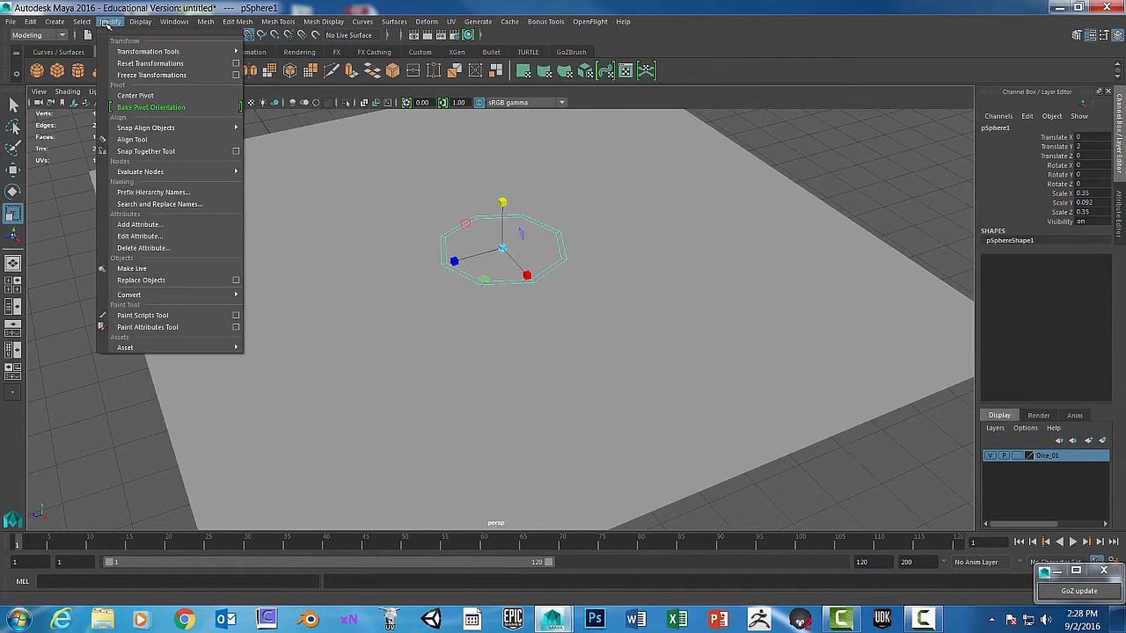
pyautogui.click(129, 75)
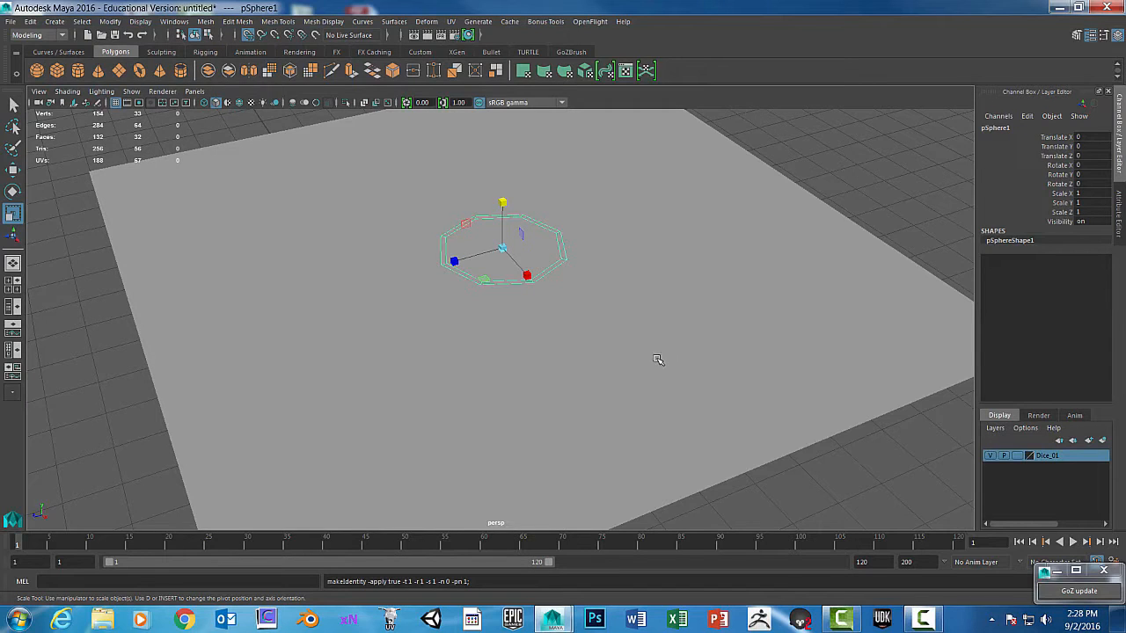
# Step: Test the frozen origin by raising the half sphere to Translate Y 1.2 and resetting Translate Y to 0
pyautogui.keyDown('alt'); pyautogui.moveTo(658, 360); pyautogui.dragTo(519, 285); pyautogui.keyUp('alt')
pyautogui.press('w')
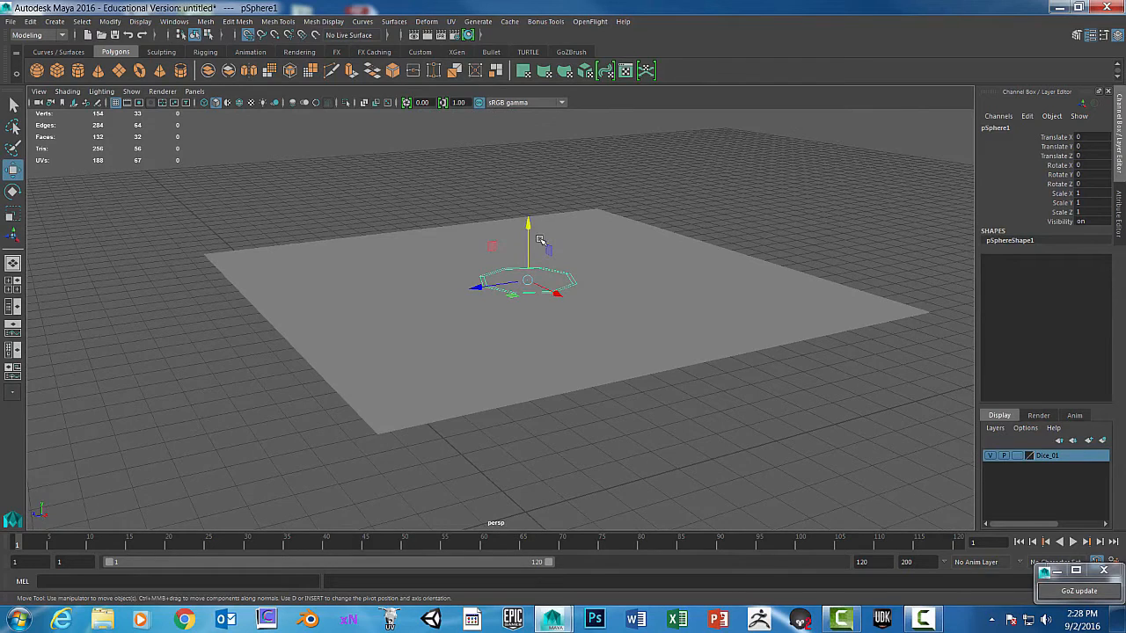
pyautogui.moveTo(530, 227); pyautogui.dragTo(532, 72)
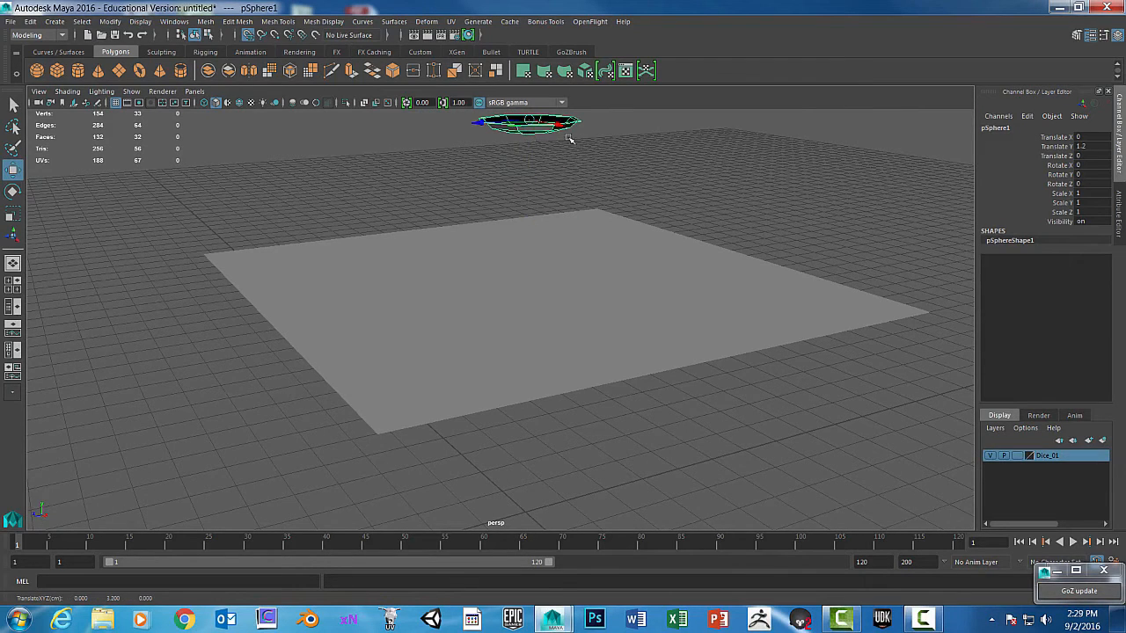
pyautogui.click(1082, 148)
pyautogui.write('0')
pyautogui.press('Return')
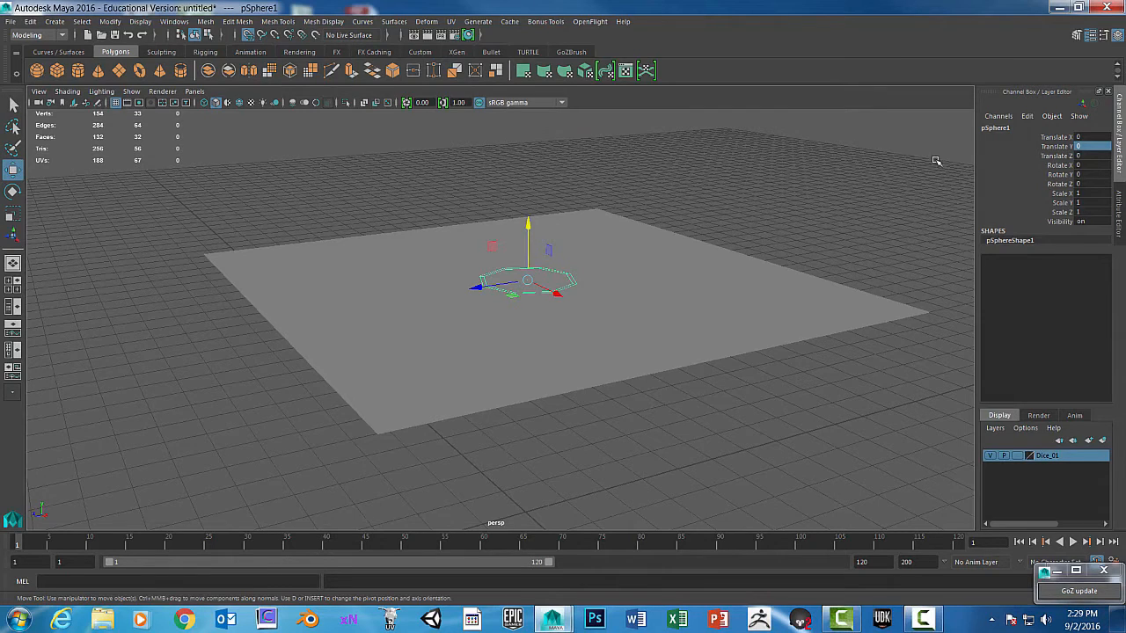
# Step: Lift the half sphere once more to Translate Y 0.8 and send it back onto the plane with Translate Y 0
pyautogui.moveTo(531, 223); pyautogui.dragTo(500, 175)
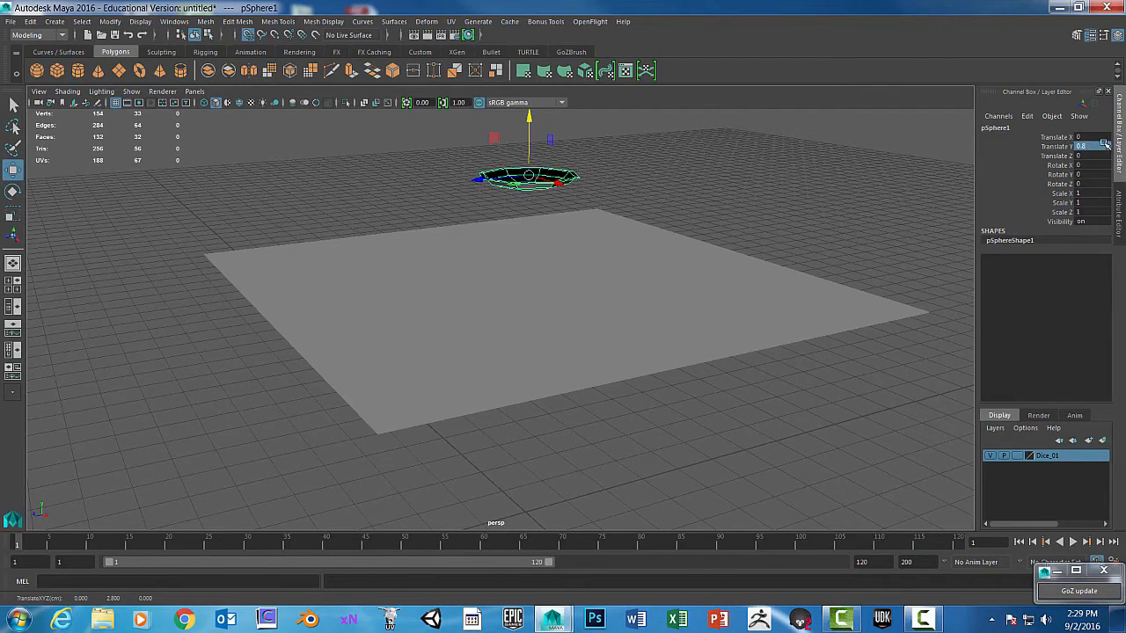
pyautogui.press('1')
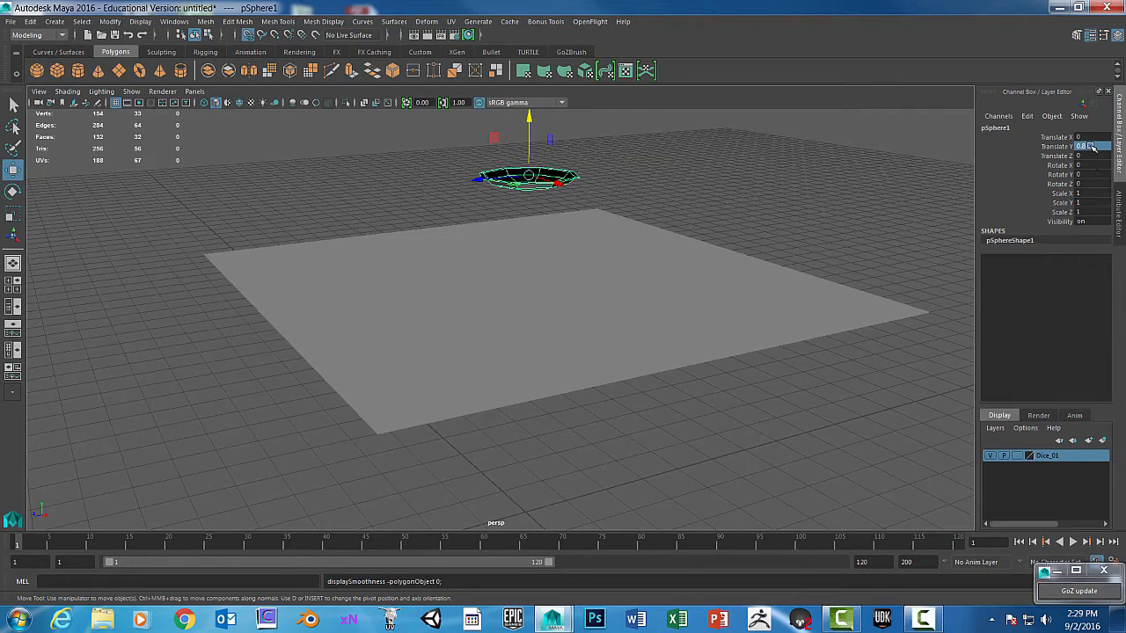
pyautogui.click(1091, 147)
pyautogui.moveTo(1091, 146); pyautogui.dragTo(1073, 146)
pyautogui.write('0')
pyautogui.press('Return')
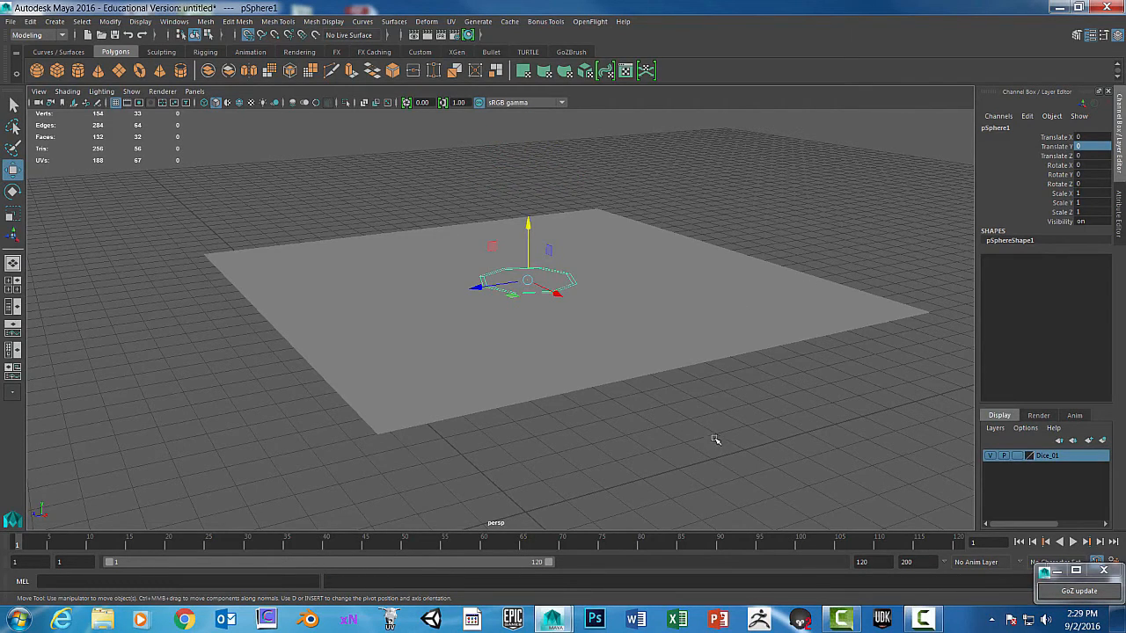
pyautogui.moveTo(714, 445)
pyautogui.keyDown('alt'); pyautogui.mouseDown()
pyautogui.moveTo(706, 395)
pyautogui.moveTo(703, 450)
pyautogui.mouseUp(); pyautogui.keyUp('alt')
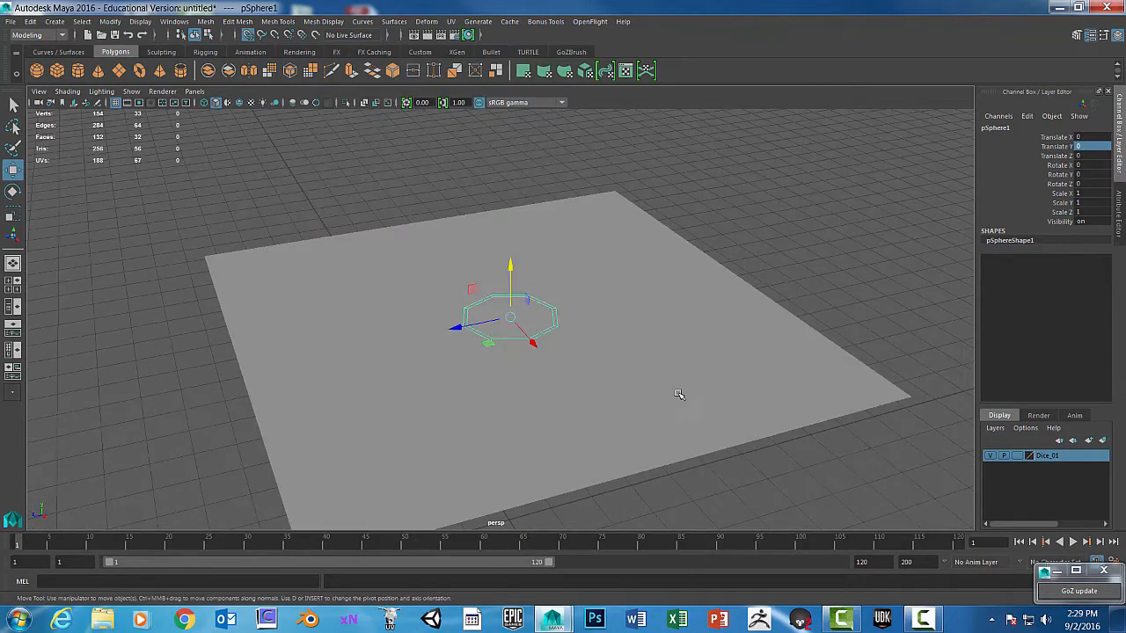
# Step: Select the die's subdivided top plane and duplicate it in place
pyautogui.keyDown('alt'); pyautogui.moveTo(678, 394); pyautogui.dragTo(665, 351, button='middle'); pyautogui.keyUp('alt')
pyautogui.scroll(2, 666, 351)
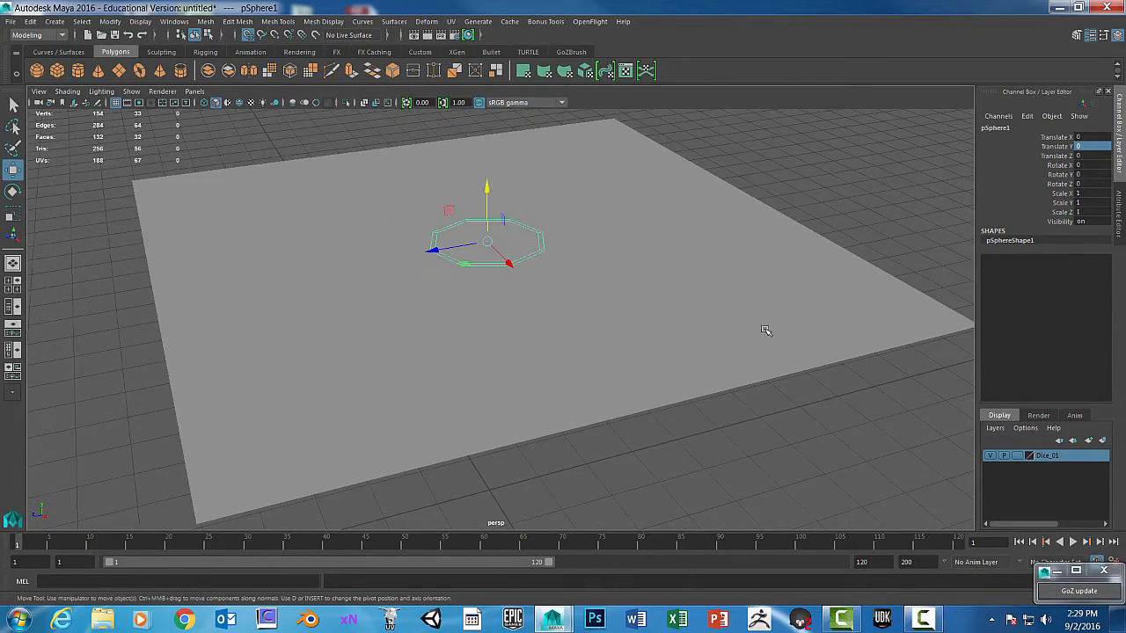
pyautogui.click(615, 321)
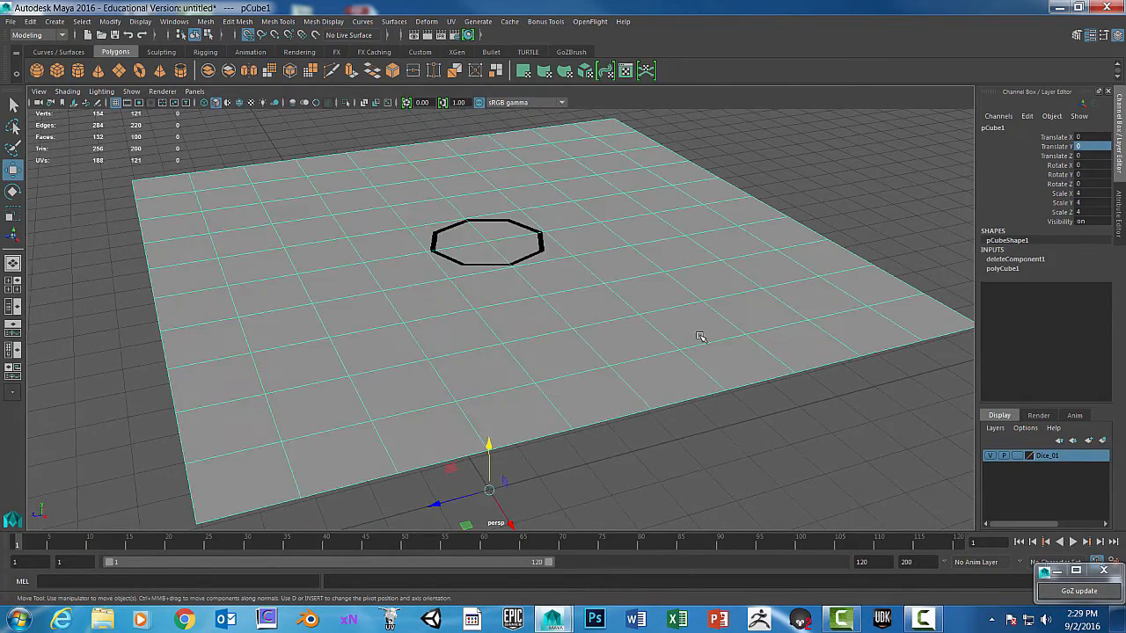
pyautogui.keyDown('alt'); pyautogui.moveTo(701, 335); pyautogui.dragTo(646, 329); pyautogui.keyUp('alt')
pyautogui.keyDown('alt'); pyautogui.moveTo(592, 295); pyautogui.dragTo(665, 290, button='middle'); pyautogui.keyUp('alt')
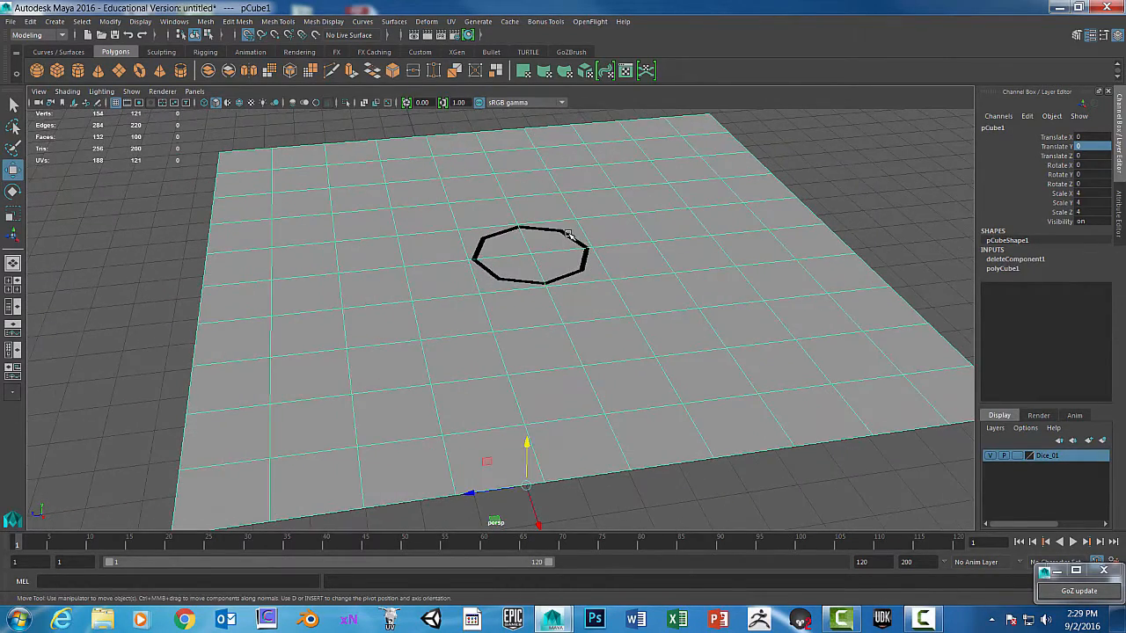
pyautogui.scroll(-5, 794, 287)
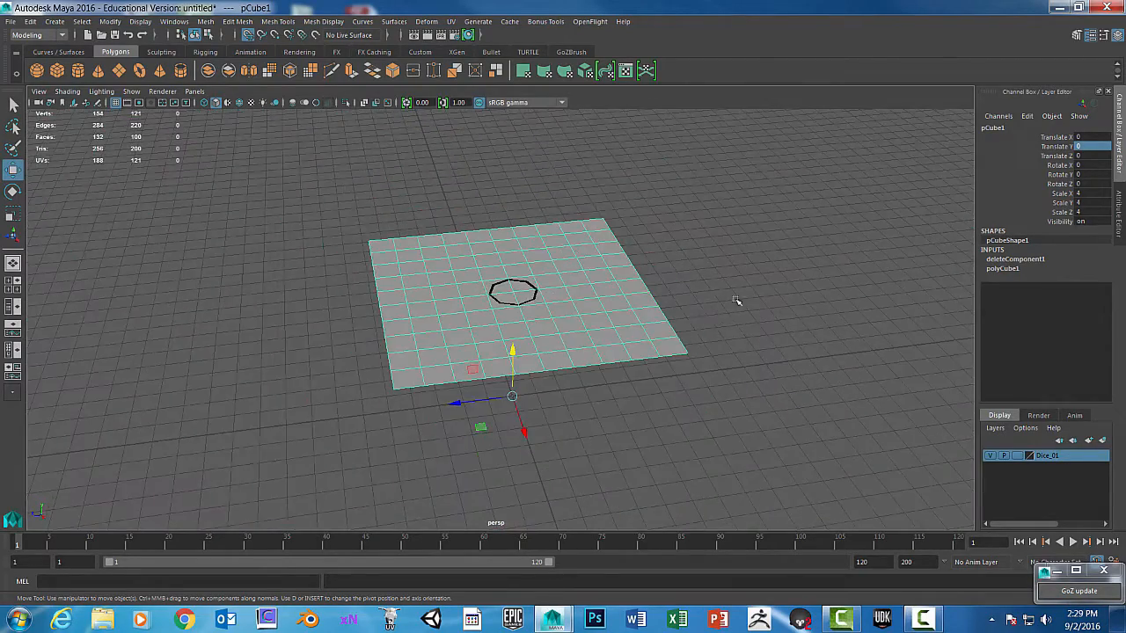
pyautogui.keyDown('alt'); pyautogui.moveTo(701, 320); pyautogui.dragTo(662, 272); pyautogui.keyUp('alt')
pyautogui.click(661, 289)
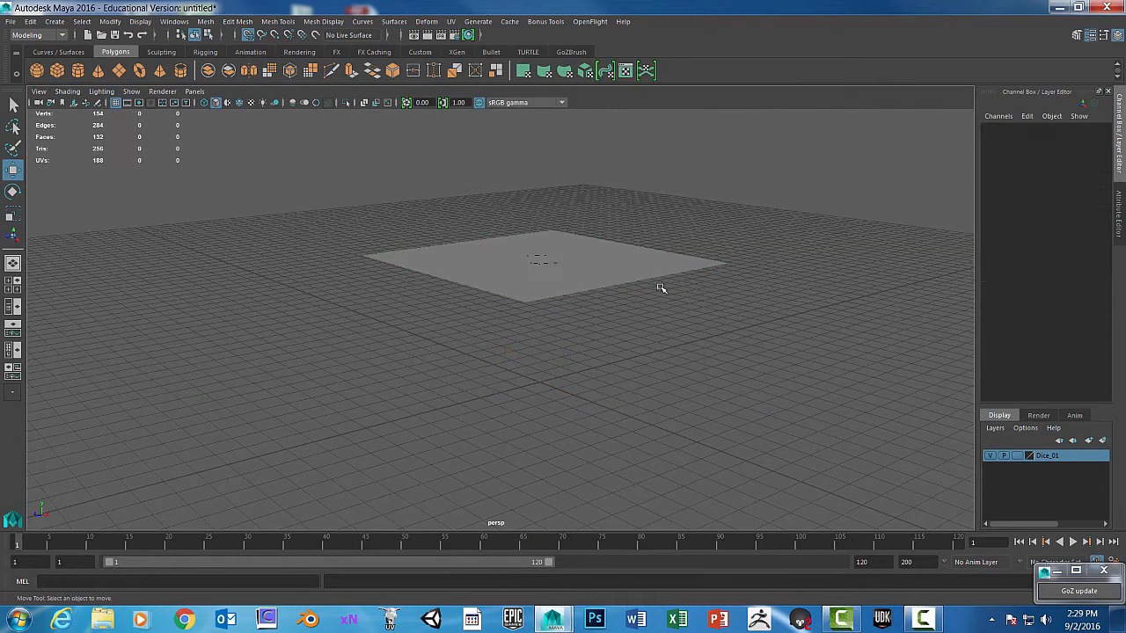
pyautogui.click(649, 270)
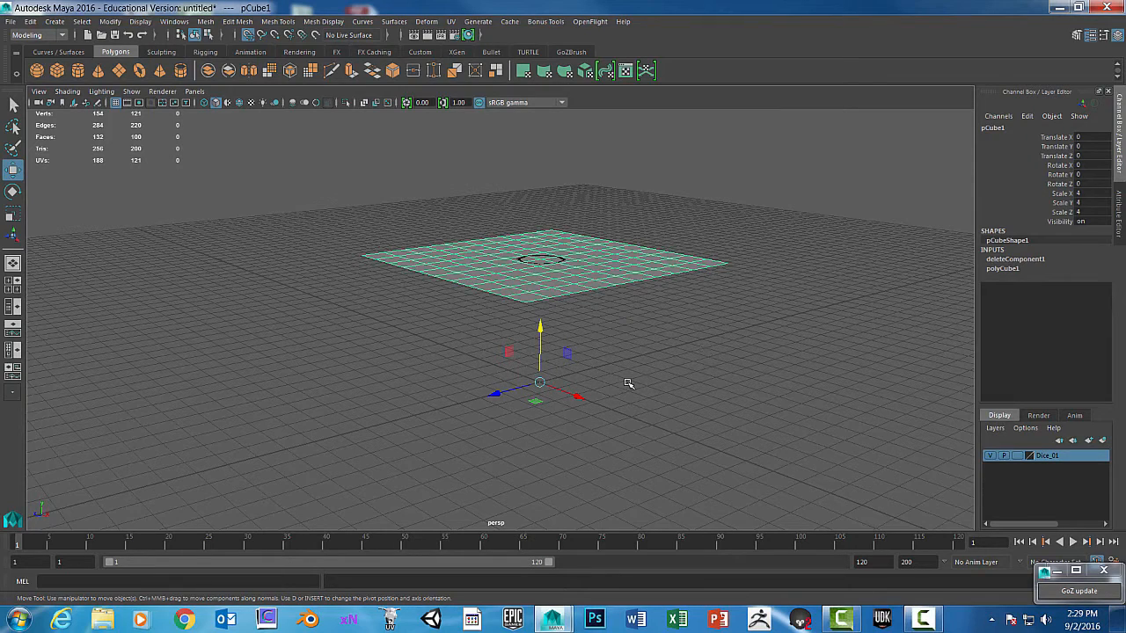
pyautogui.keyDown('alt'); pyautogui.moveTo(607, 362); pyautogui.dragTo(599, 378); pyautogui.keyUp('alt')
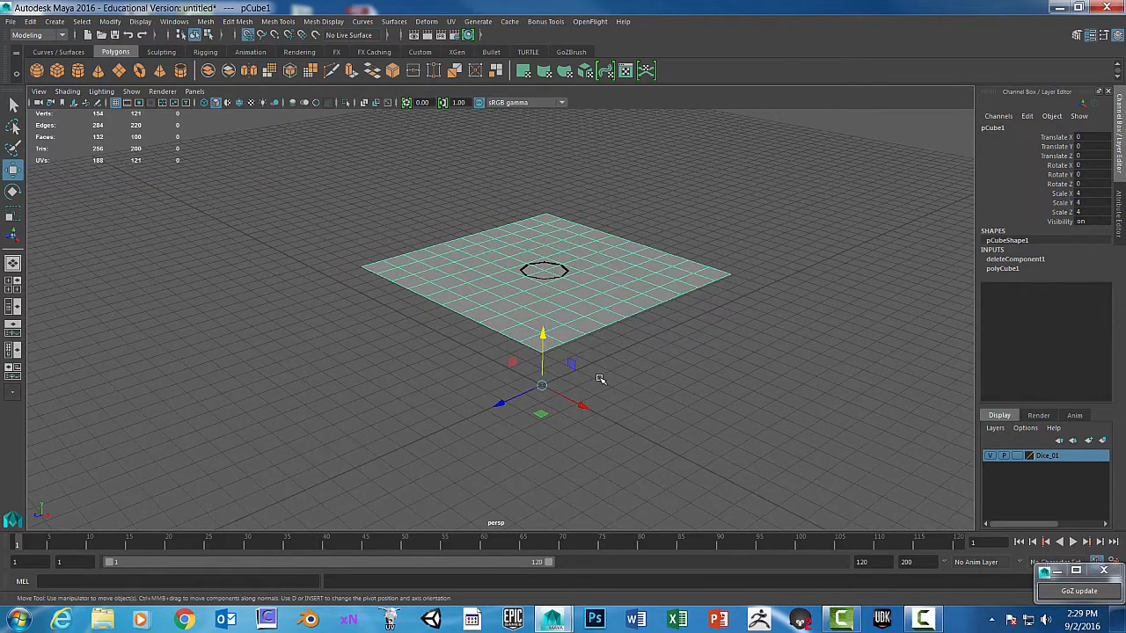
pyautogui.hotkey('ctrl', 'd')
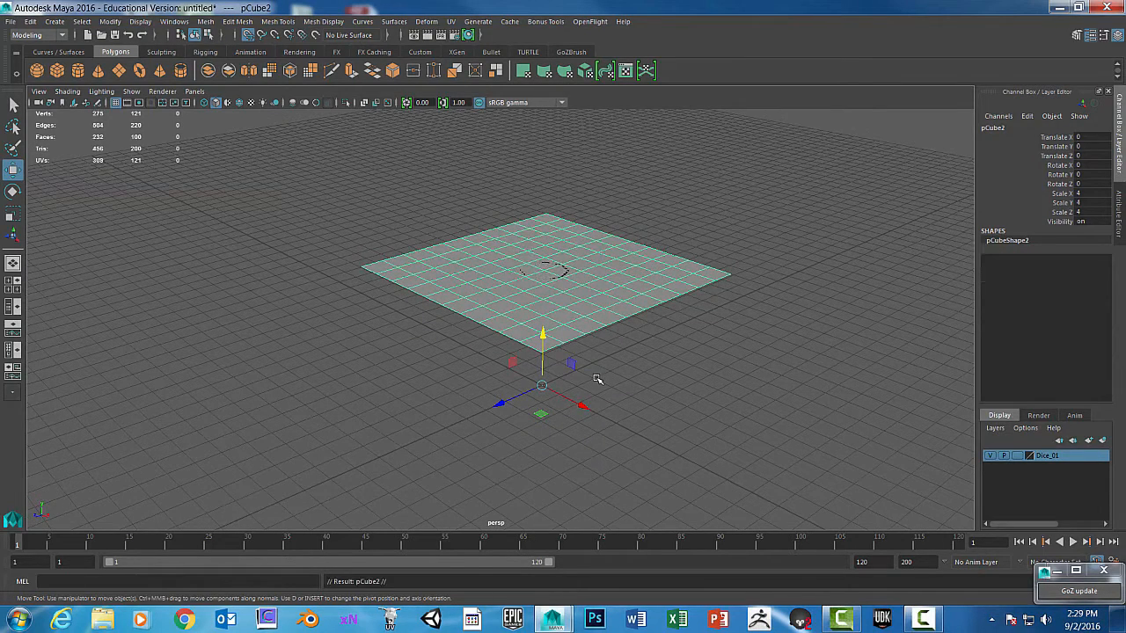
# Step: Set the Rotate tool's relative step snap to 45 degrees for turning the duplicated plane
pyautogui.press('e')
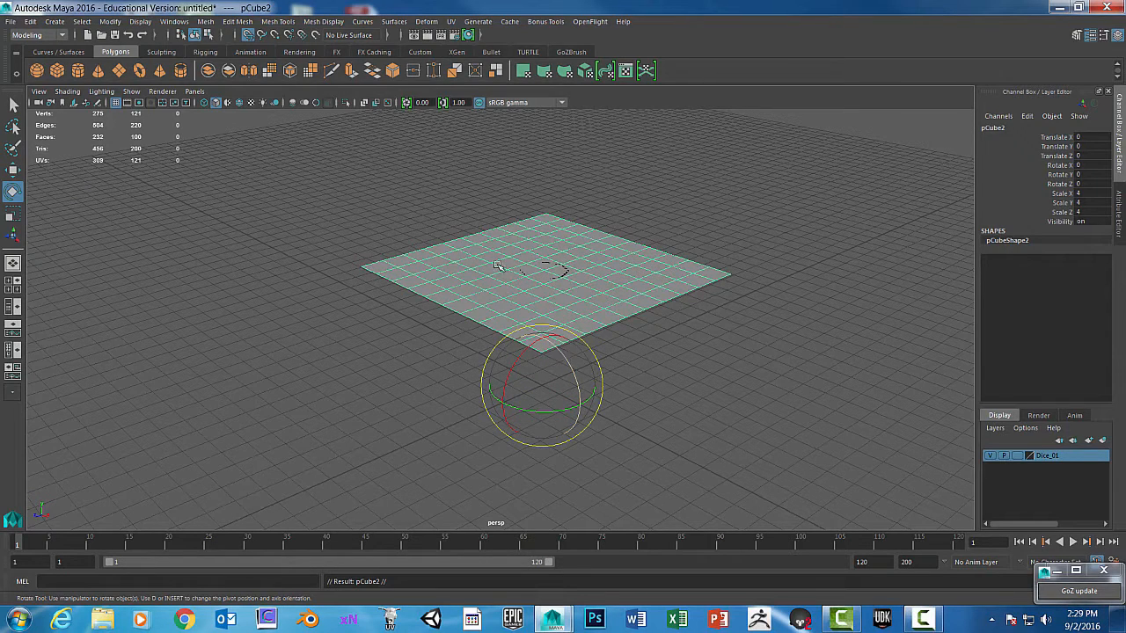
pyautogui.doubleClick(13, 192)
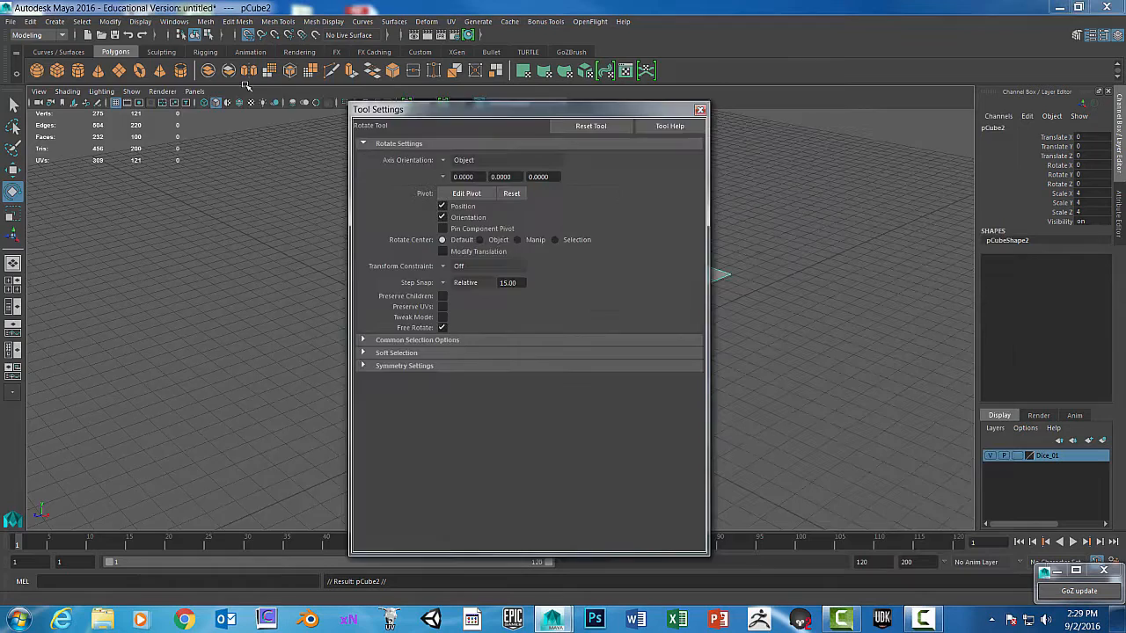
pyautogui.moveTo(422, 109); pyautogui.dragTo(100, 68)
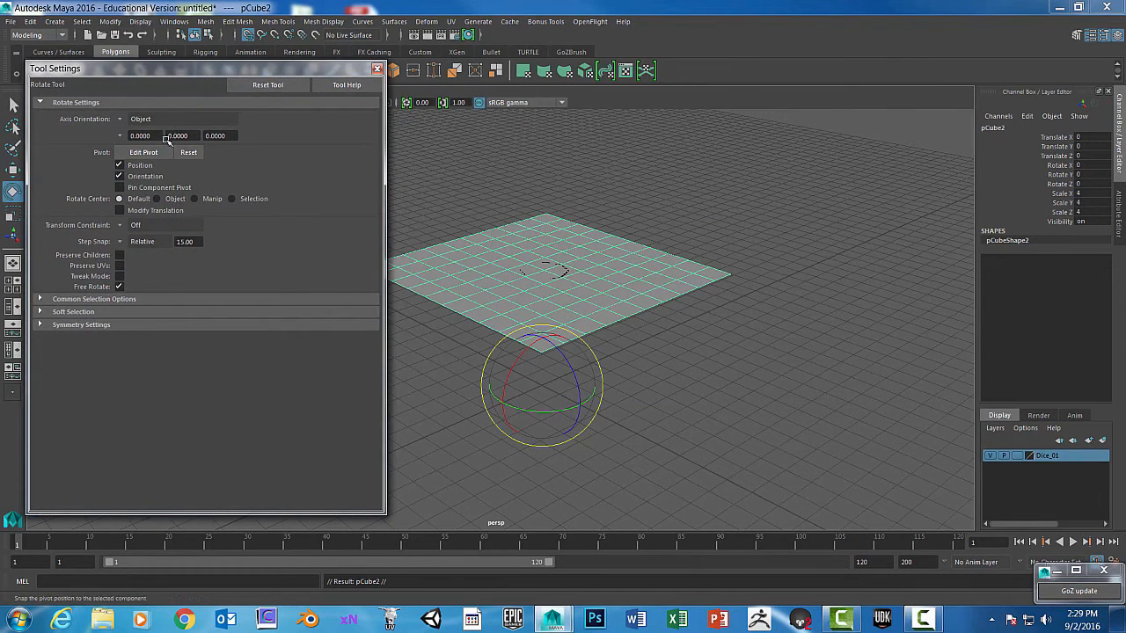
pyautogui.click(124, 227)
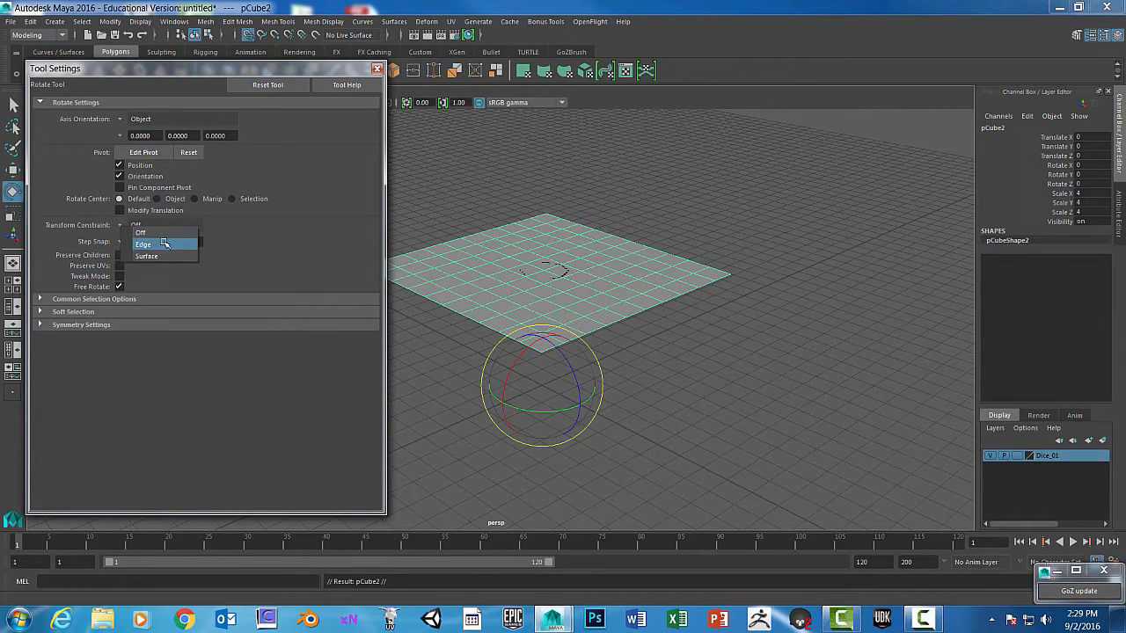
pyautogui.click(80, 229)
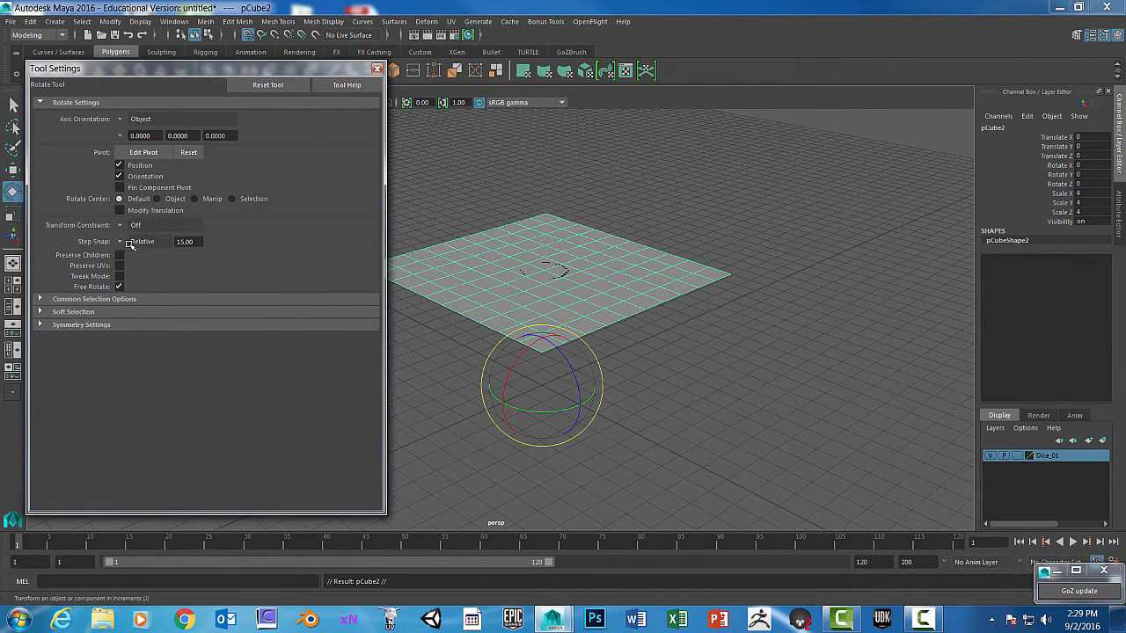
pyautogui.click(118, 242)
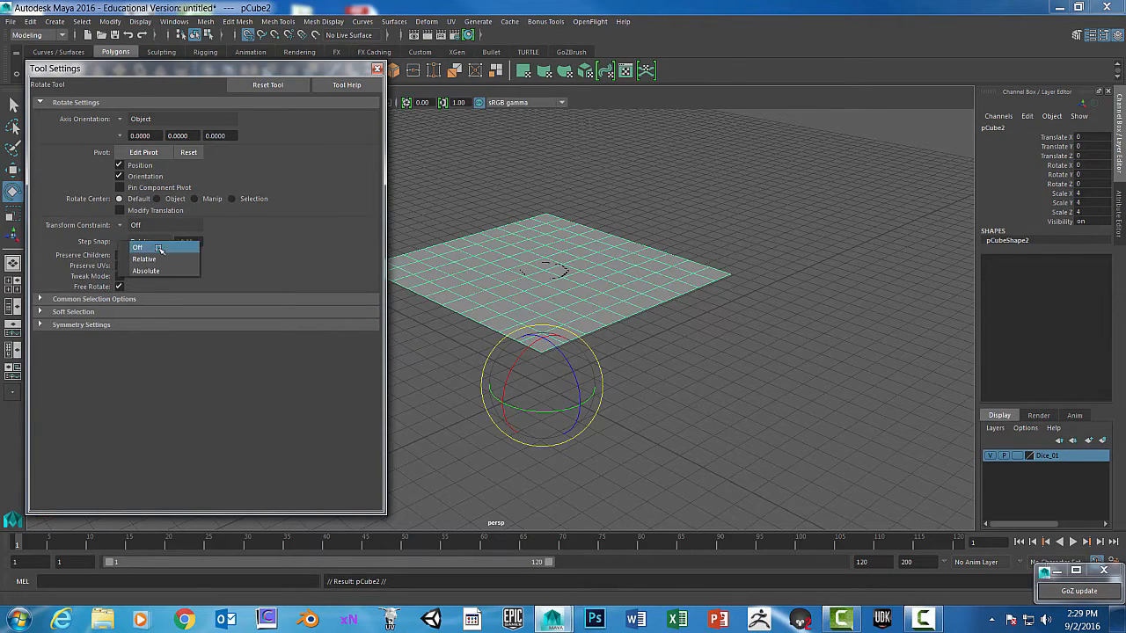
pyautogui.click(100, 199)
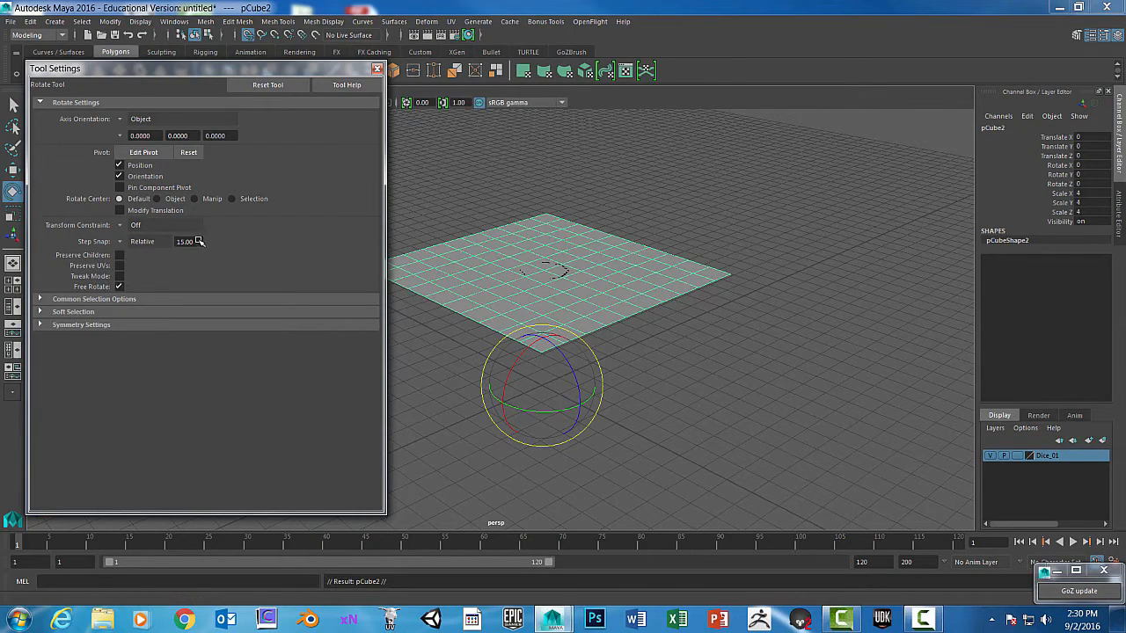
pyautogui.moveTo(198, 241); pyautogui.dragTo(168, 239)
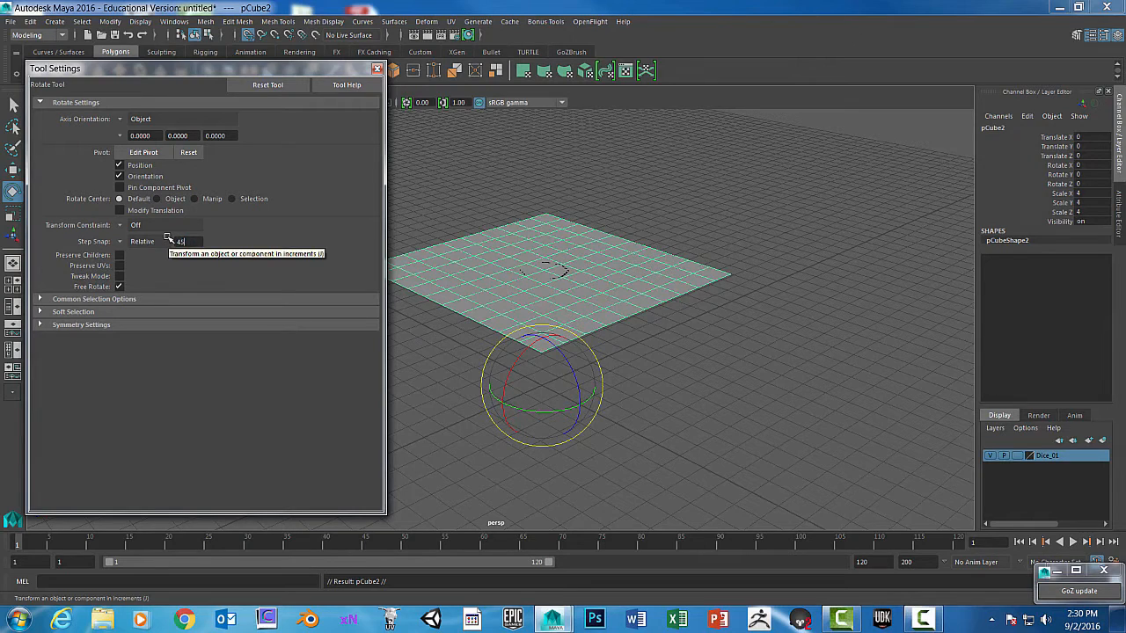
pyautogui.write('45')
pyautogui.press('Return')
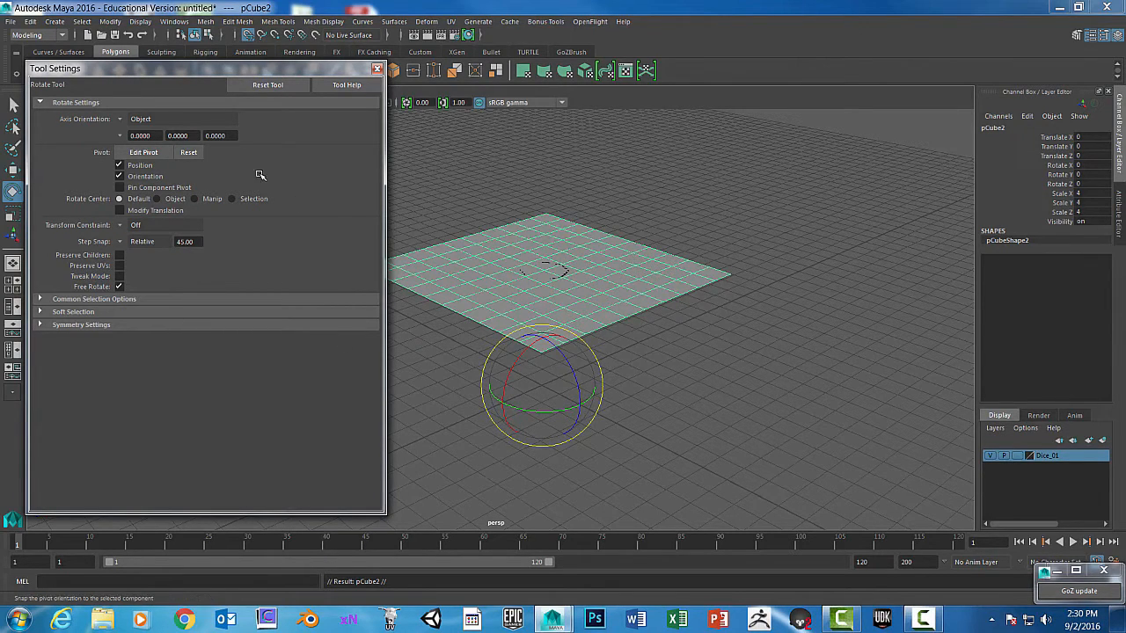
pyautogui.click(377, 68)
# Step: Rotate the duplicated plane into a vertical side, and duplicate the top plane again at Rotate Z -90 for the opposite side
pyautogui.moveTo(568, 367); pyautogui.dragTo(603, 289)
pyautogui.click(608, 288)
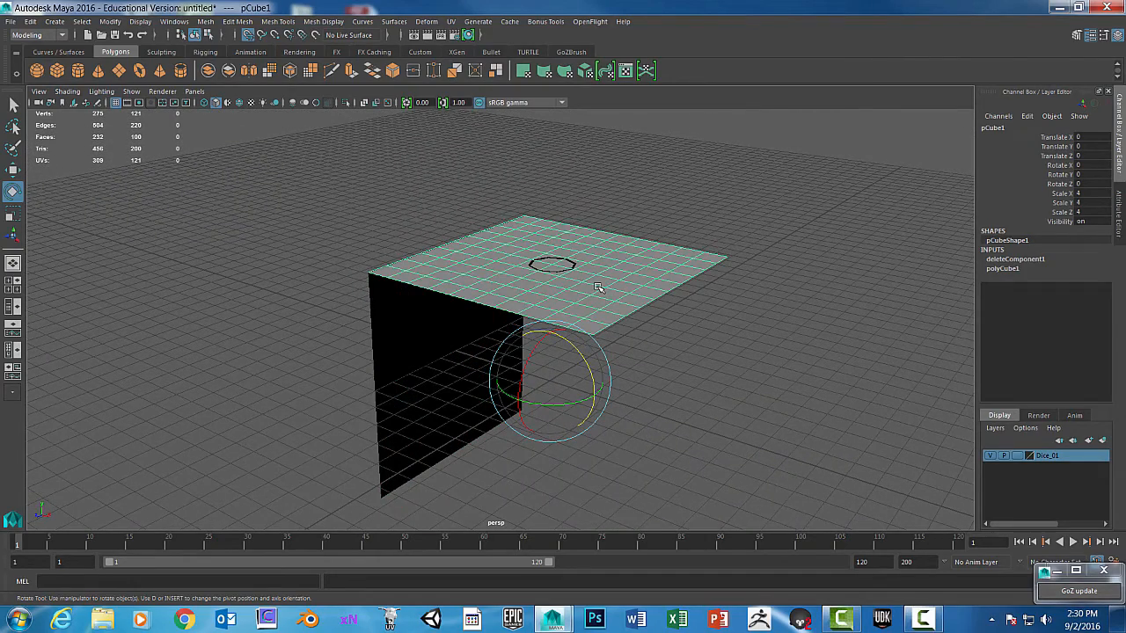
pyautogui.hotkey('ctrl', 'd')
pyautogui.moveTo(581, 354); pyautogui.dragTo(608, 420)
# Step: Duplicate the top plane and rotate the copy to Rotate X 90 to form a third side of the cube
pyautogui.keyDown('alt'); pyautogui.moveTo(761, 356); pyautogui.dragTo(611, 286); pyautogui.keyUp('alt')
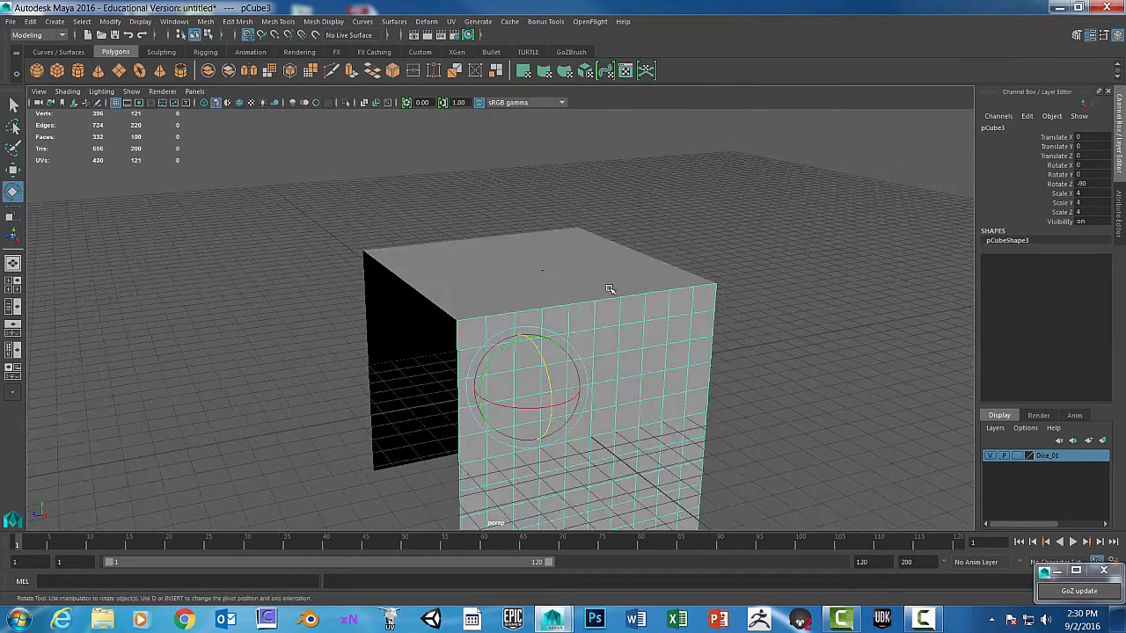
pyautogui.click(605, 288)
pyautogui.hotkey('ctrl', 'd')
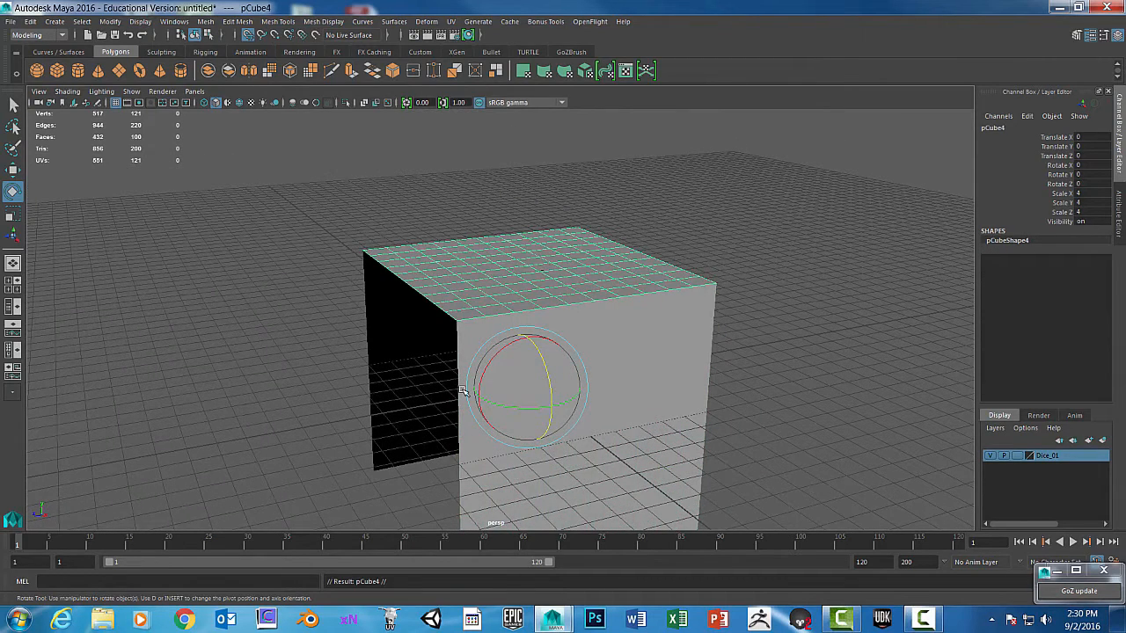
pyautogui.moveTo(480, 374); pyautogui.dragTo(457, 385)
# Step: Duplicate the top plane and rotate the copy to Rotate X -90 to close the last open side
pyautogui.keyDown('alt'); pyautogui.moveTo(631, 367); pyautogui.dragTo(512, 279); pyautogui.keyUp('alt')
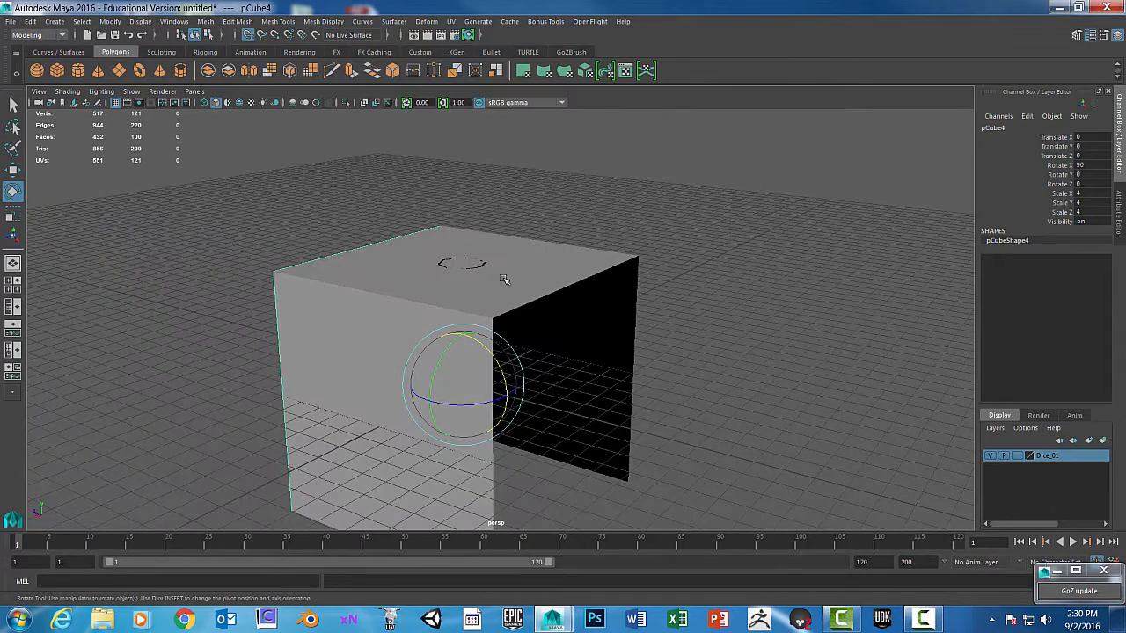
pyautogui.click(510, 278)
pyautogui.hotkey('ctrl', 'd')
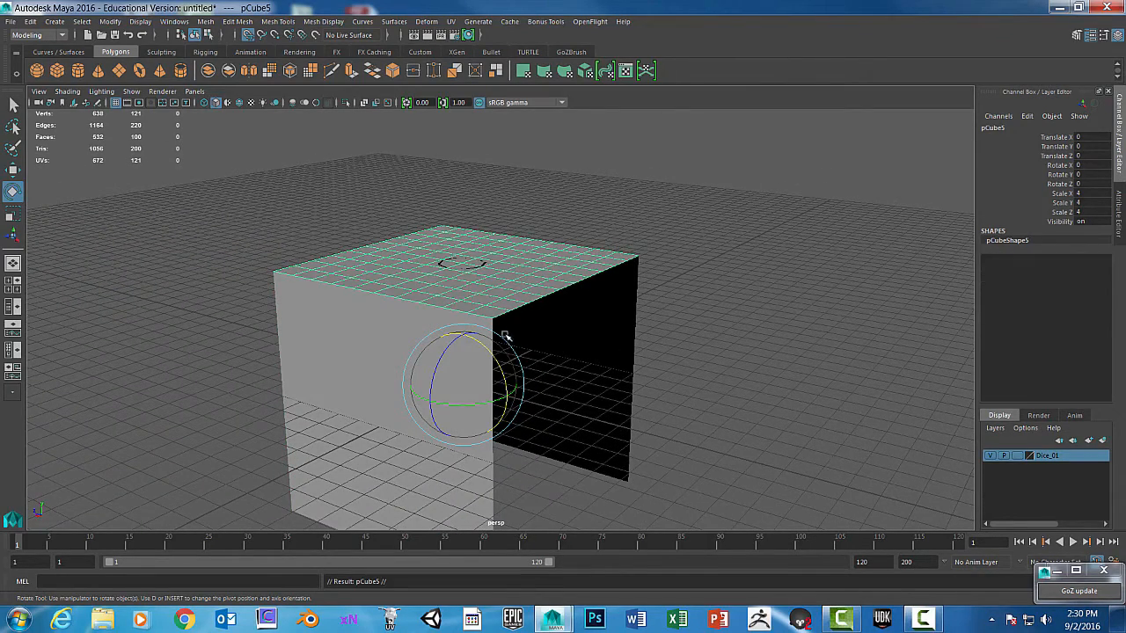
pyautogui.moveTo(502, 364); pyautogui.dragTo(540, 366)
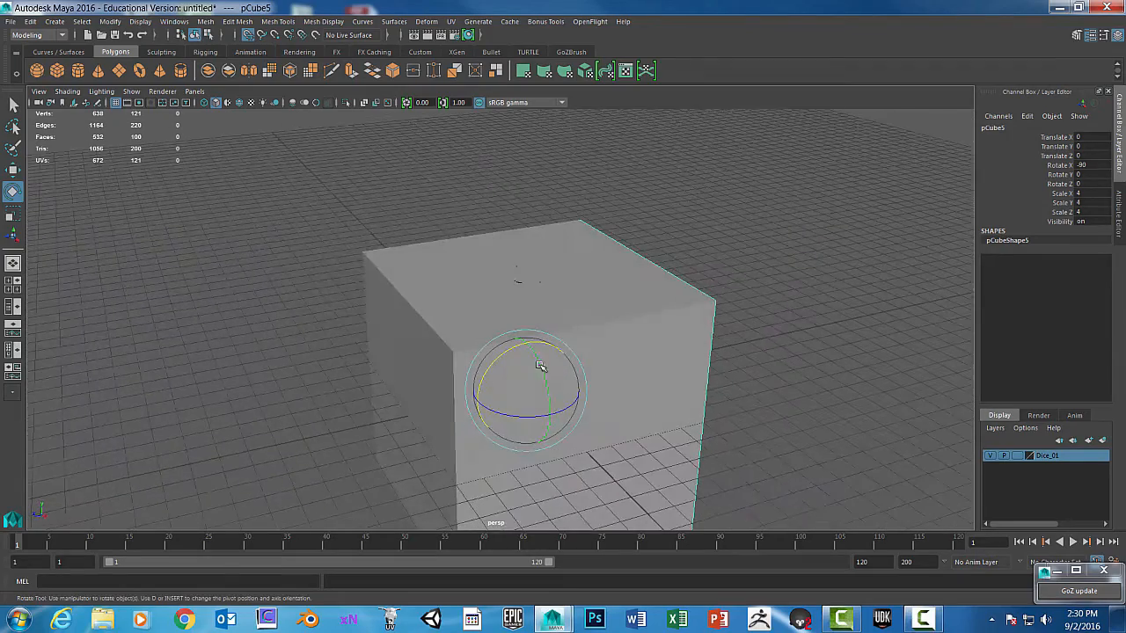
# Step: Duplicate the top plane once more and rotate the copy to Rotate X -180 as the cube's bottom face
pyautogui.click(513, 302)
pyautogui.hotkey('ctrl', 'd')
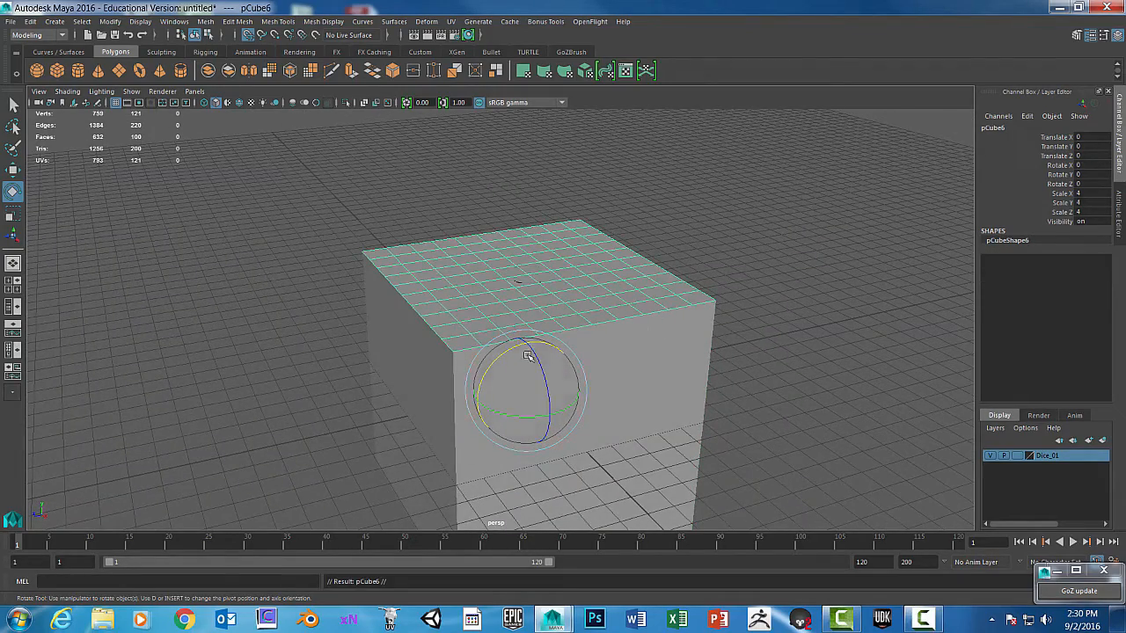
pyautogui.moveTo(510, 352); pyautogui.dragTo(638, 351)
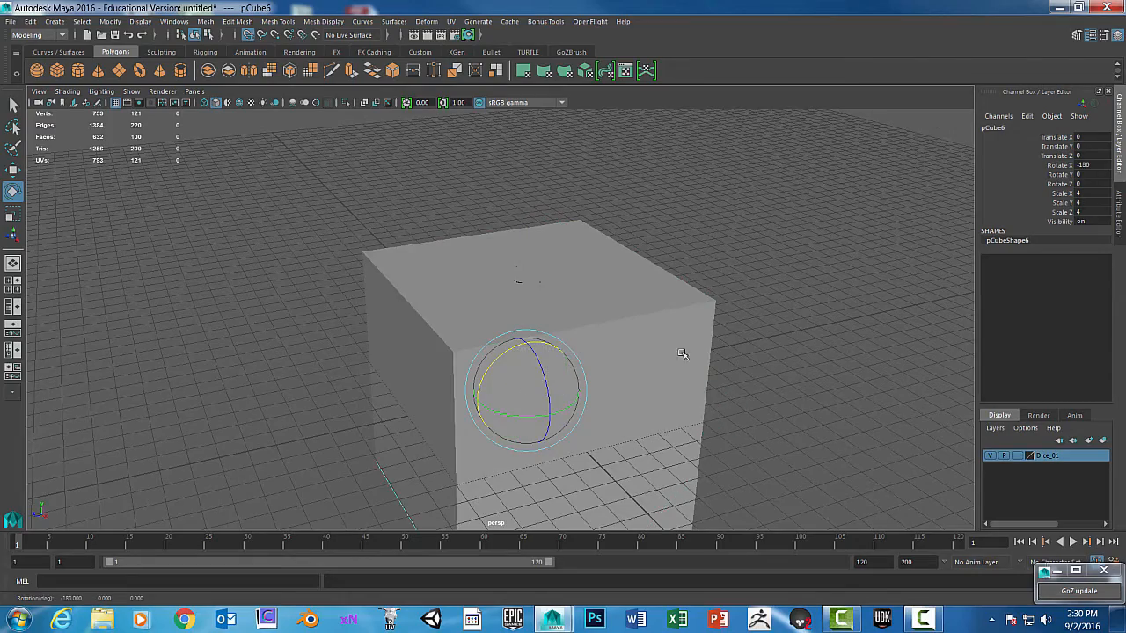
# Step: Inspect the cube from below and around, display wireframe on shaded, and clear the selection
pyautogui.keyDown('alt'); pyautogui.moveTo(749, 358); pyautogui.dragTo(582, 269); pyautogui.keyUp('alt')
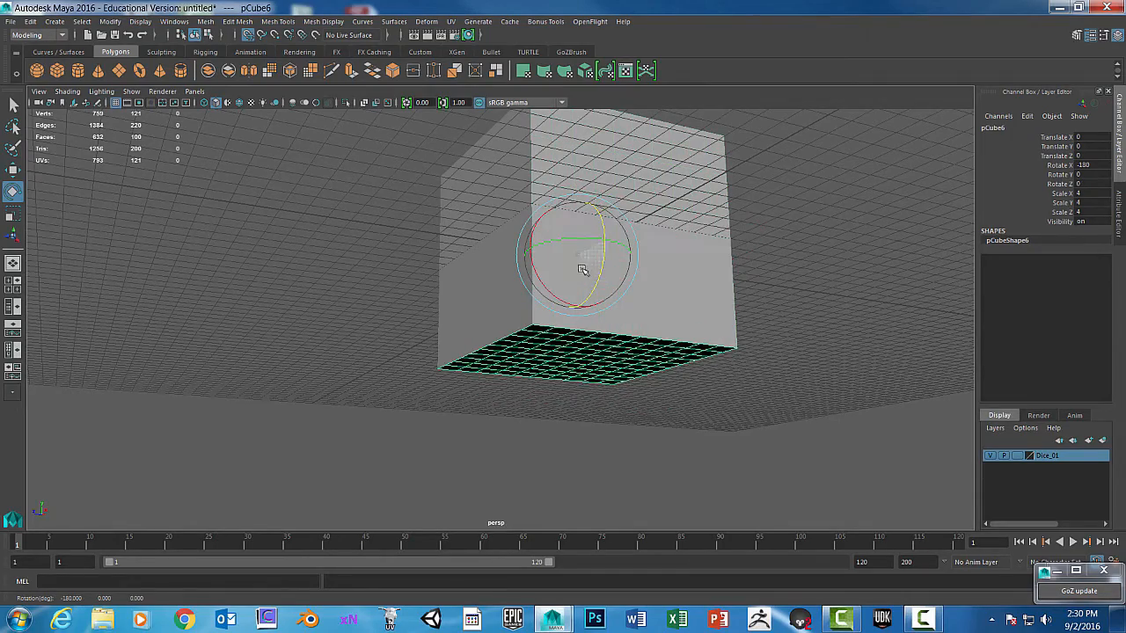
pyautogui.moveTo(639, 295)
pyautogui.keyDown('alt'); pyautogui.mouseDown()
pyautogui.moveTo(716, 370)
pyautogui.moveTo(719, 390)
pyautogui.moveTo(557, 395)
pyautogui.moveTo(582, 406)
pyautogui.moveTo(714, 372)
pyautogui.moveTo(678, 377)
pyautogui.moveTo(634, 336)
pyautogui.moveTo(630, 313)
pyautogui.mouseUp(); pyautogui.keyUp('alt')
pyautogui.keyDown('alt'); pyautogui.moveTo(629, 313); pyautogui.dragTo(633, 327, button='middle'); pyautogui.keyUp('alt')
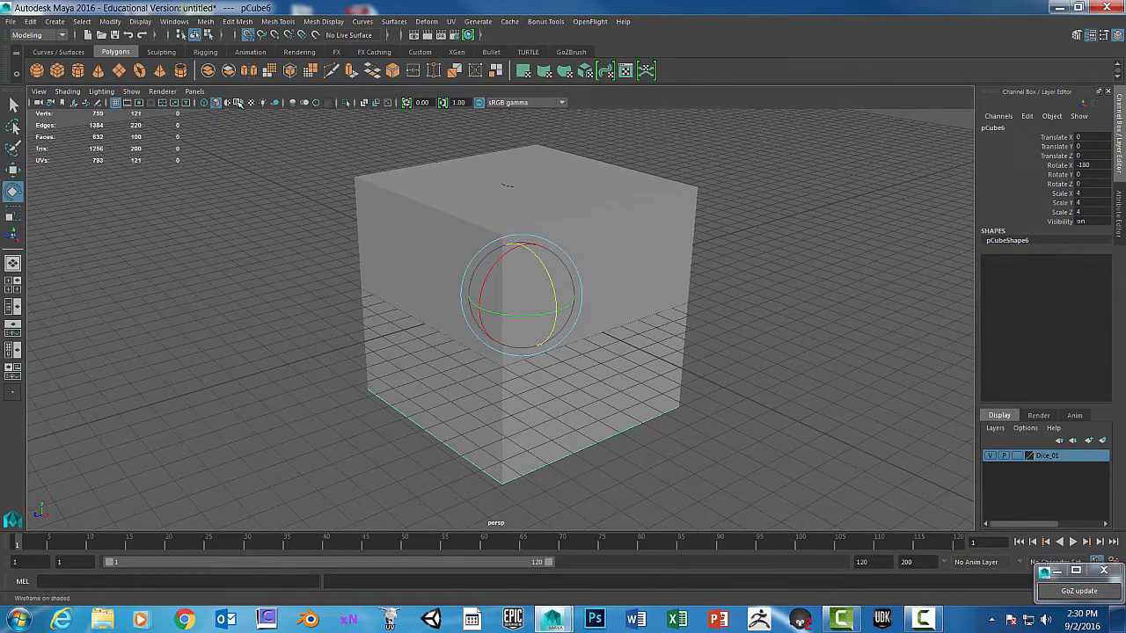
pyautogui.click(240, 104)
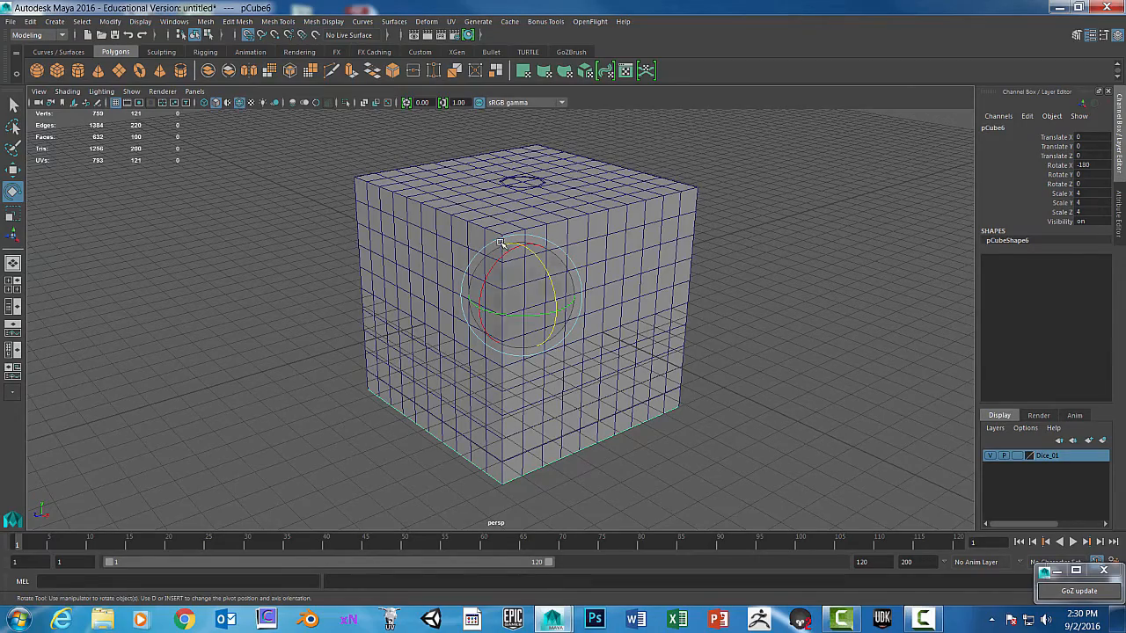
pyautogui.click(766, 322)
pyautogui.keyDown('alt'); pyautogui.moveTo(632, 348); pyautogui.dragTo(700, 333); pyautogui.keyUp('alt')
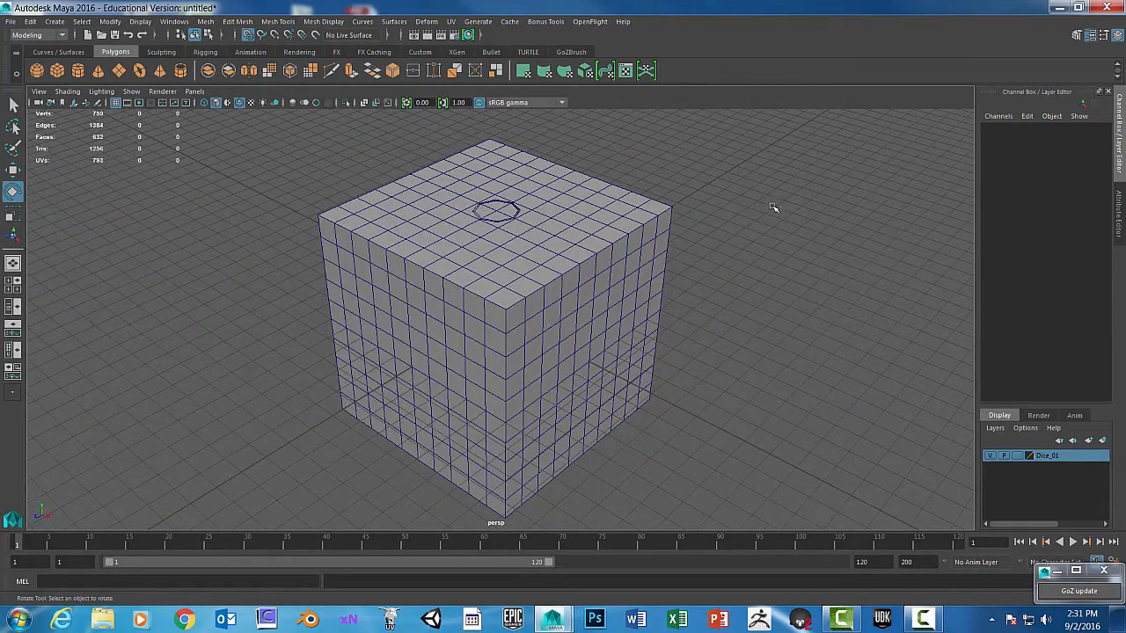
pyautogui.keyDown('alt'); pyautogui.moveTo(754, 270); pyautogui.dragTo(729, 238); pyautogui.keyUp('alt')
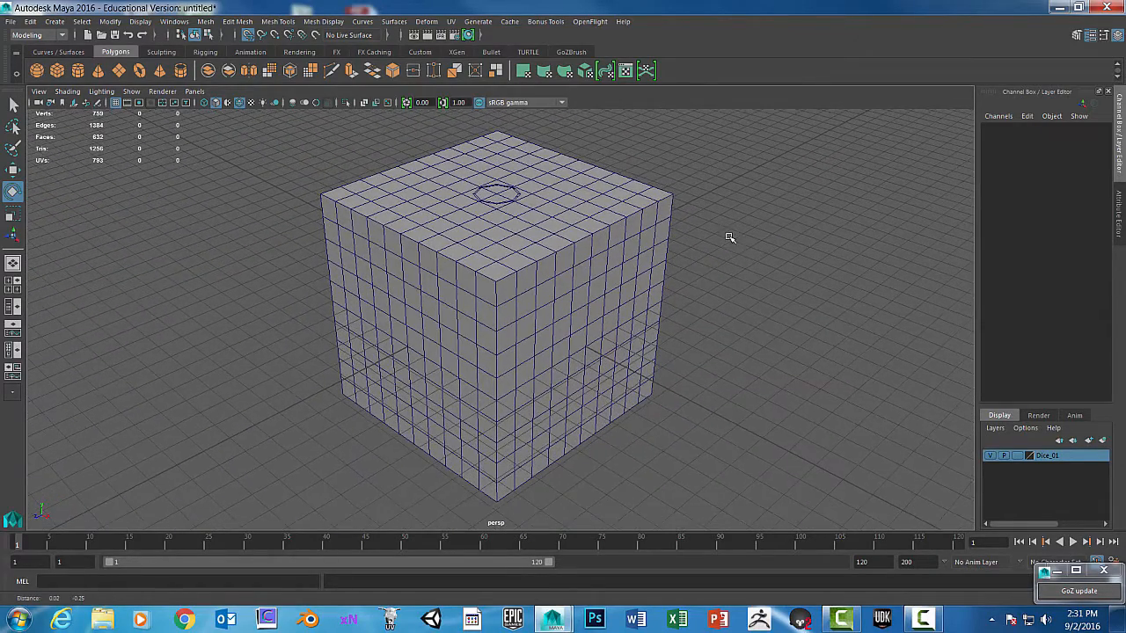
# Step: Hide the perspective view's grid and show it again
pyautogui.click(131, 91)
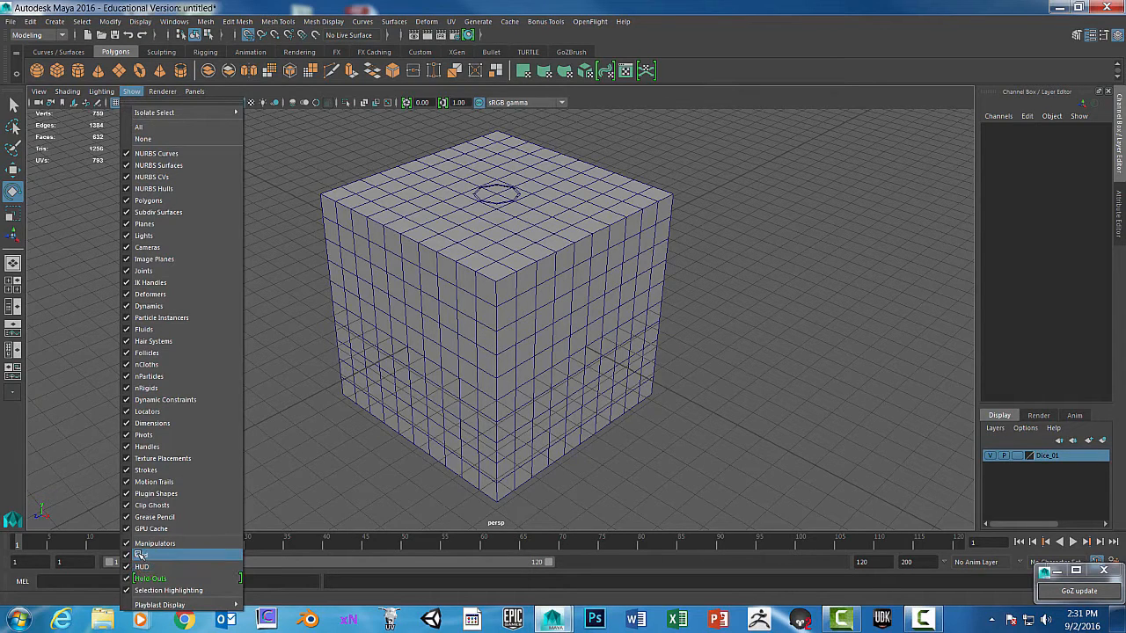
pyautogui.click(141, 555)
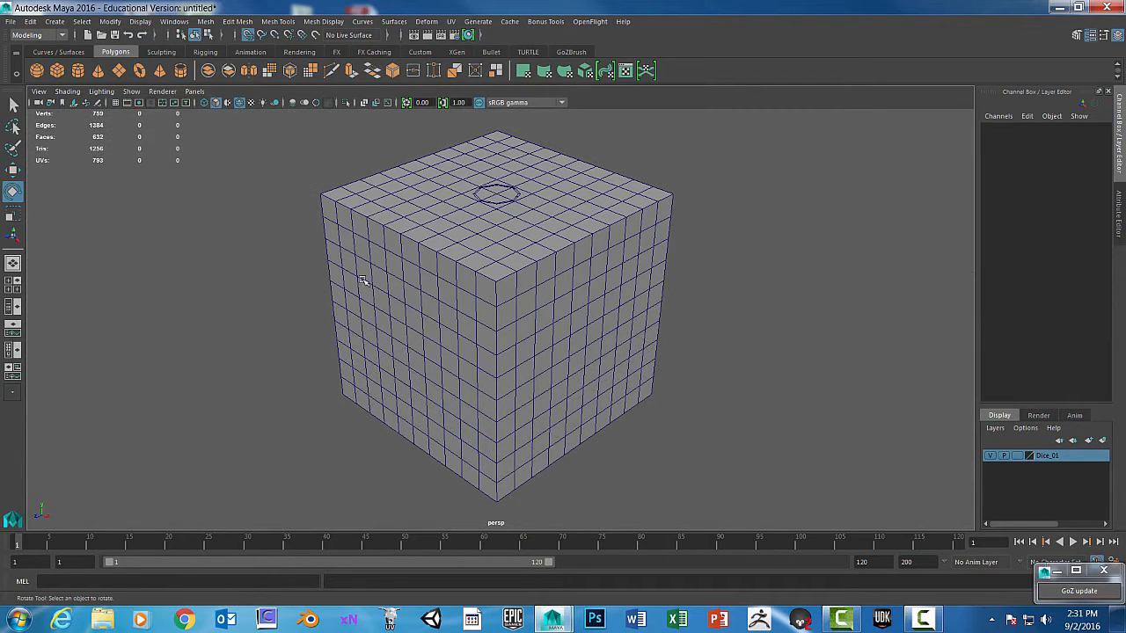
pyautogui.click(131, 92)
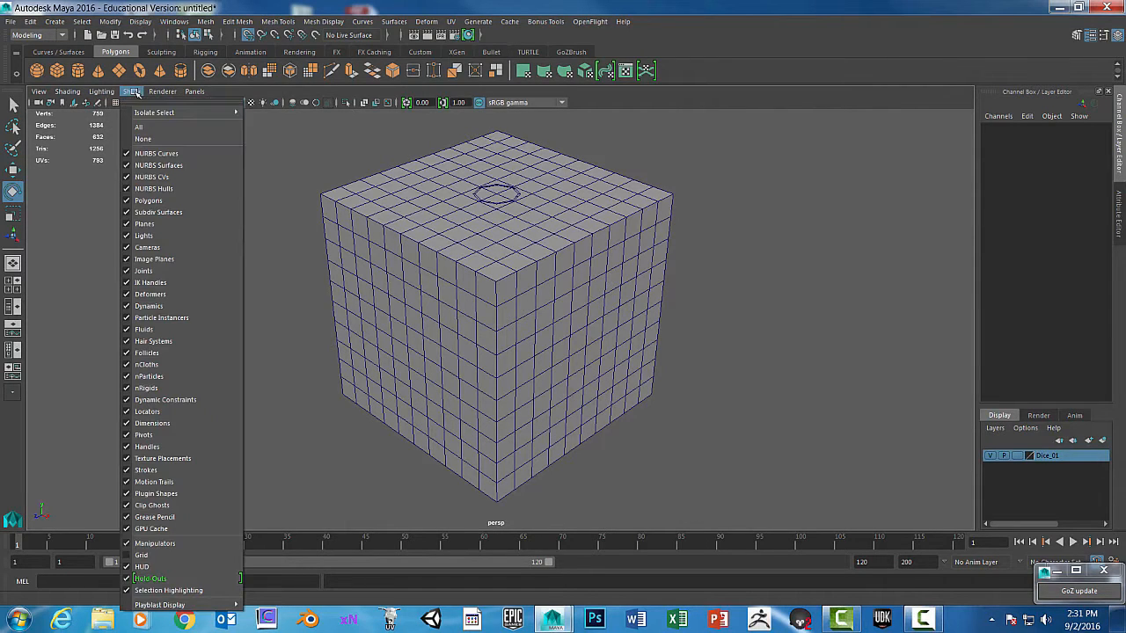
pyautogui.click(140, 555)
# Step: Delete the four centre faces of the top plane to open a square hole around the pip
pyautogui.keyDown('alt'); pyautogui.moveTo(845, 417); pyautogui.dragTo(766, 390); pyautogui.keyUp('alt')
pyautogui.click(529, 235)
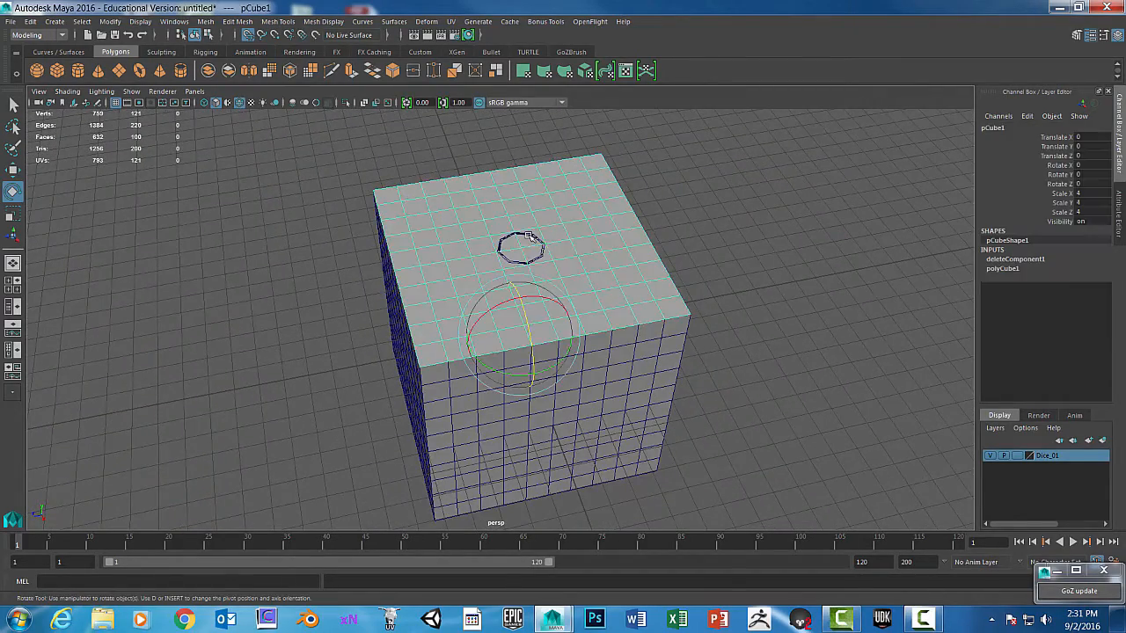
pyautogui.scroll(3, 610, 262)
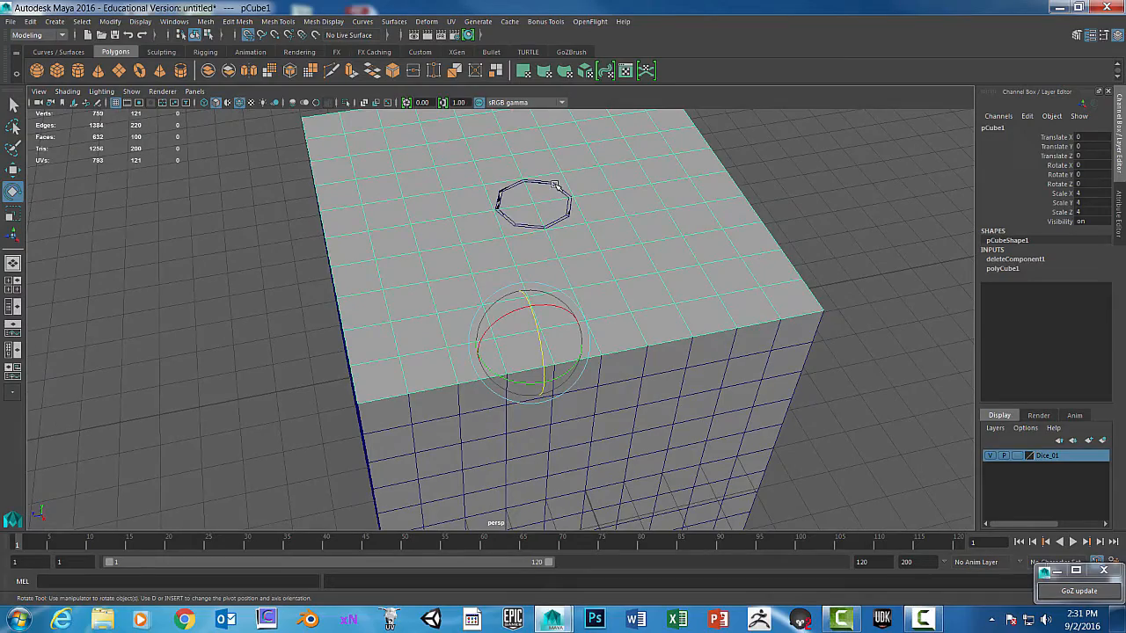
pyautogui.keyDown('alt'); pyautogui.moveTo(743, 317); pyautogui.dragTo(668, 284); pyautogui.keyUp('alt')
pyautogui.keyDown('alt'); pyautogui.moveTo(607, 247); pyautogui.dragTo(555, 191); pyautogui.keyUp('alt')
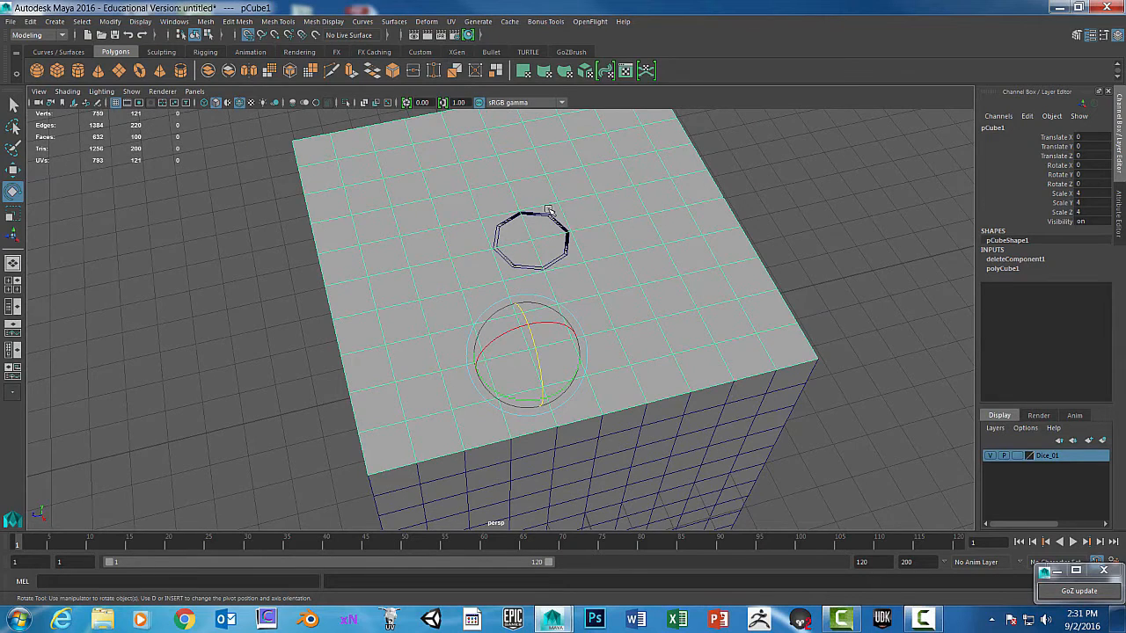
pyautogui.moveTo(548, 213); pyautogui.dragTo(540, 244, button='right')
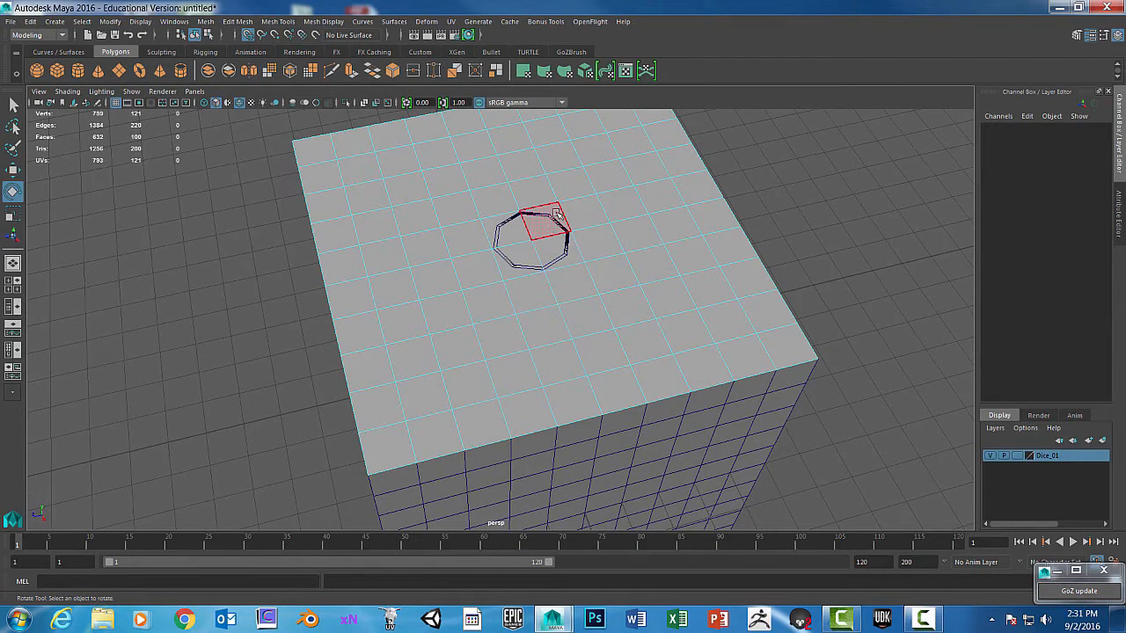
pyautogui.click(556, 214)
pyautogui.press('Delete')
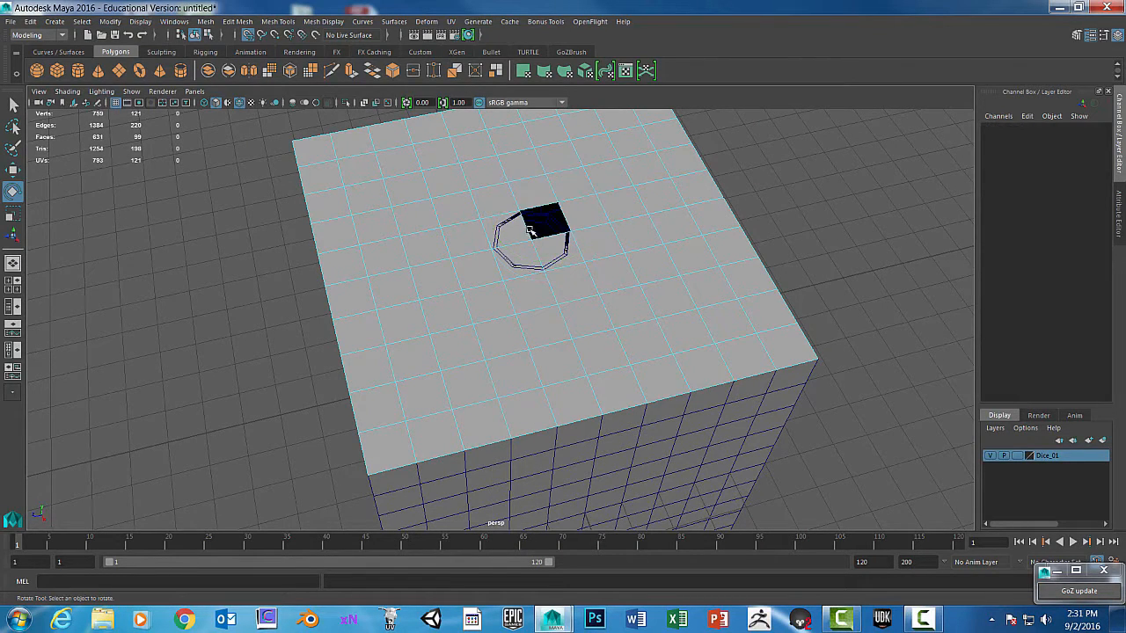
pyautogui.click(490, 222)
pyautogui.press('Delete')
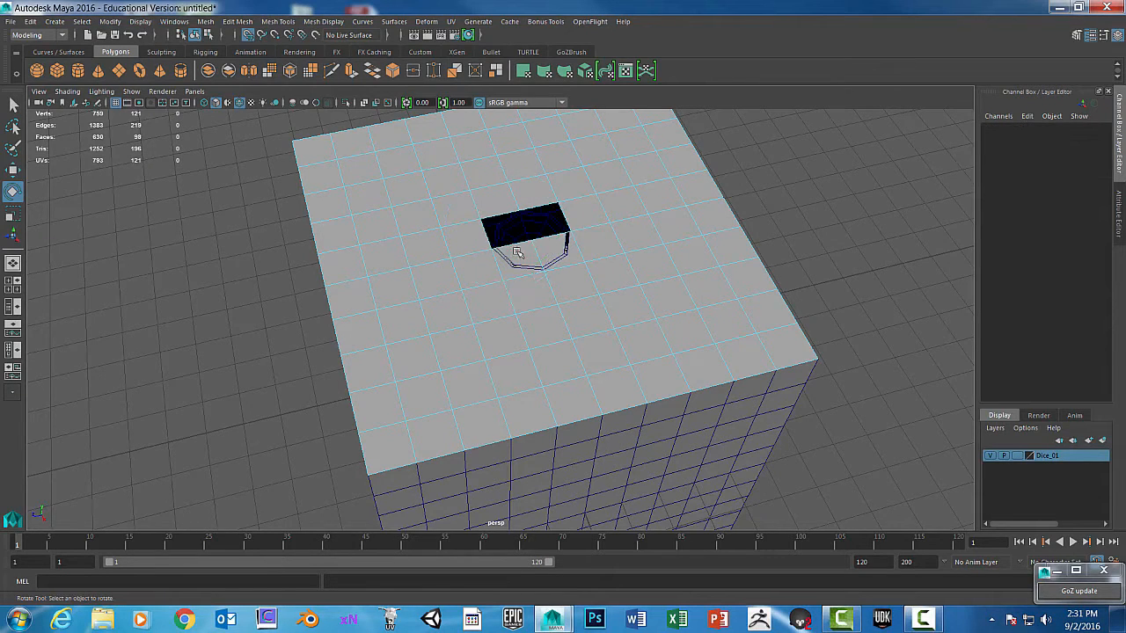
pyautogui.click(531, 255)
pyautogui.press('Delete')
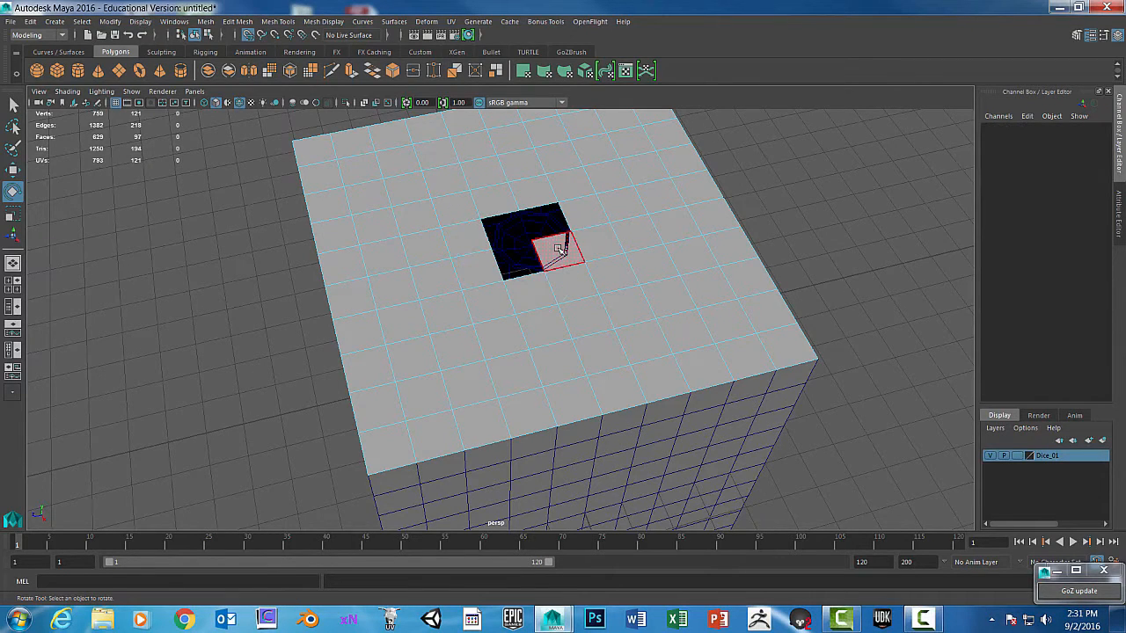
pyautogui.click(563, 246)
pyautogui.press('Delete')
# Step: Reverse the normals of the pip half sphere and return it to object mode
pyautogui.keyDown('alt'); pyautogui.moveTo(585, 303); pyautogui.dragTo(642, 276); pyautogui.keyUp('alt')
pyautogui.click(532, 240)
pyautogui.click(531, 255)
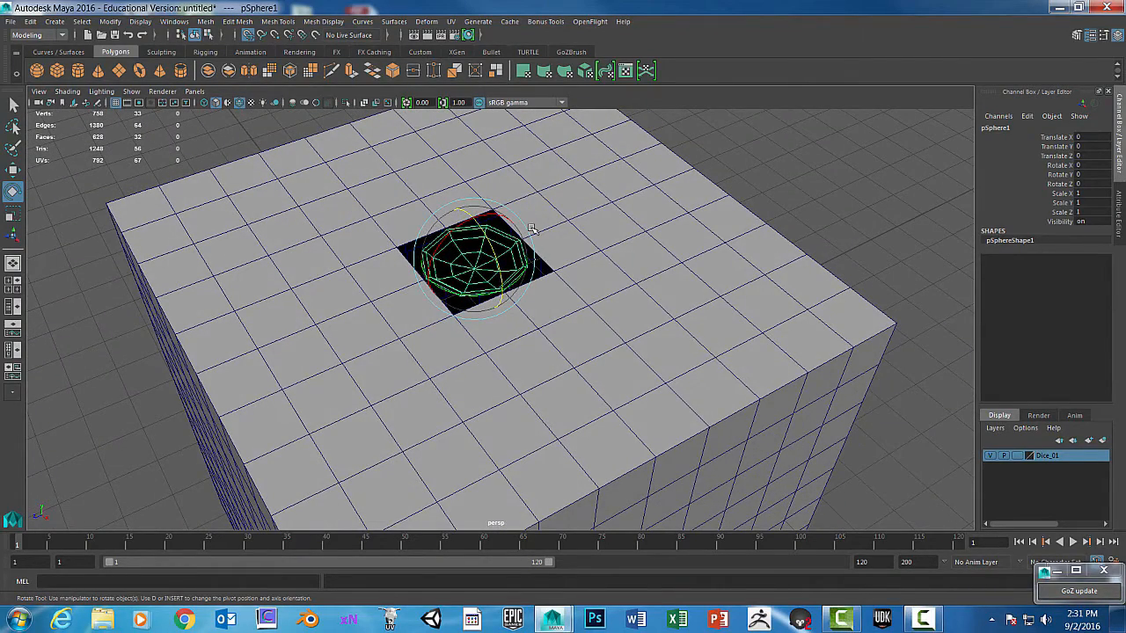
pyautogui.press('space')
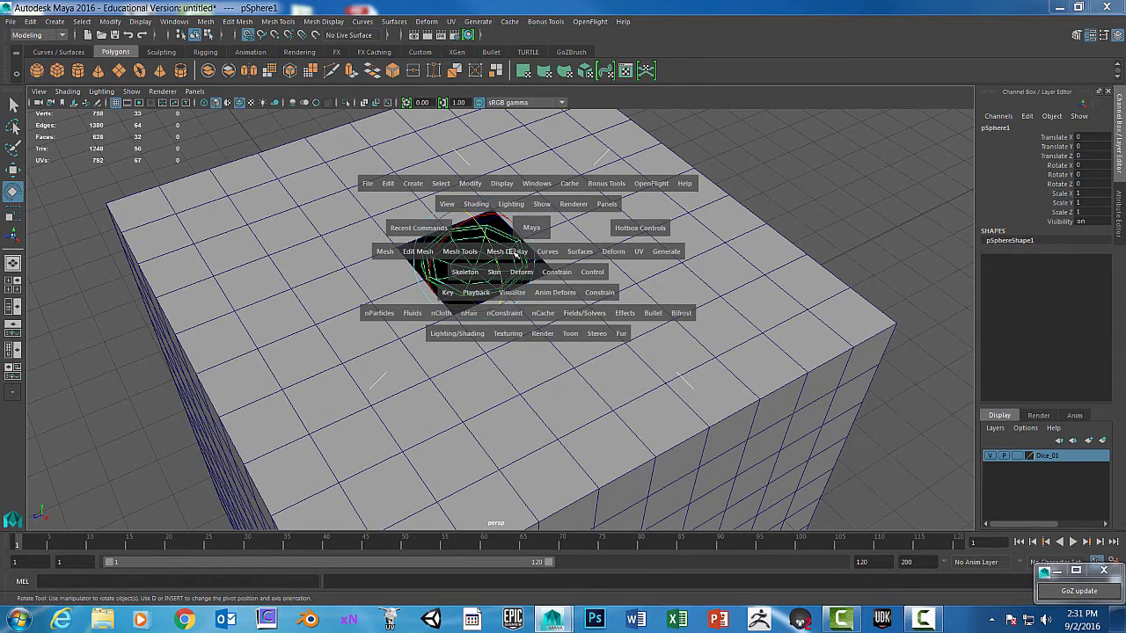
pyautogui.click(514, 253)
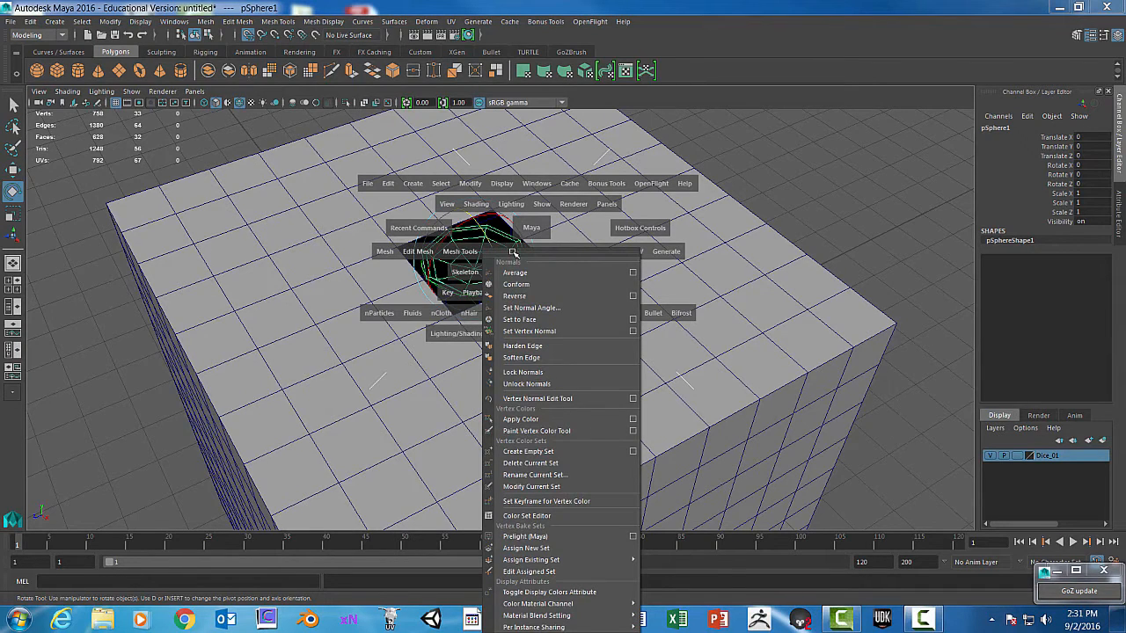
pyautogui.click(529, 296)
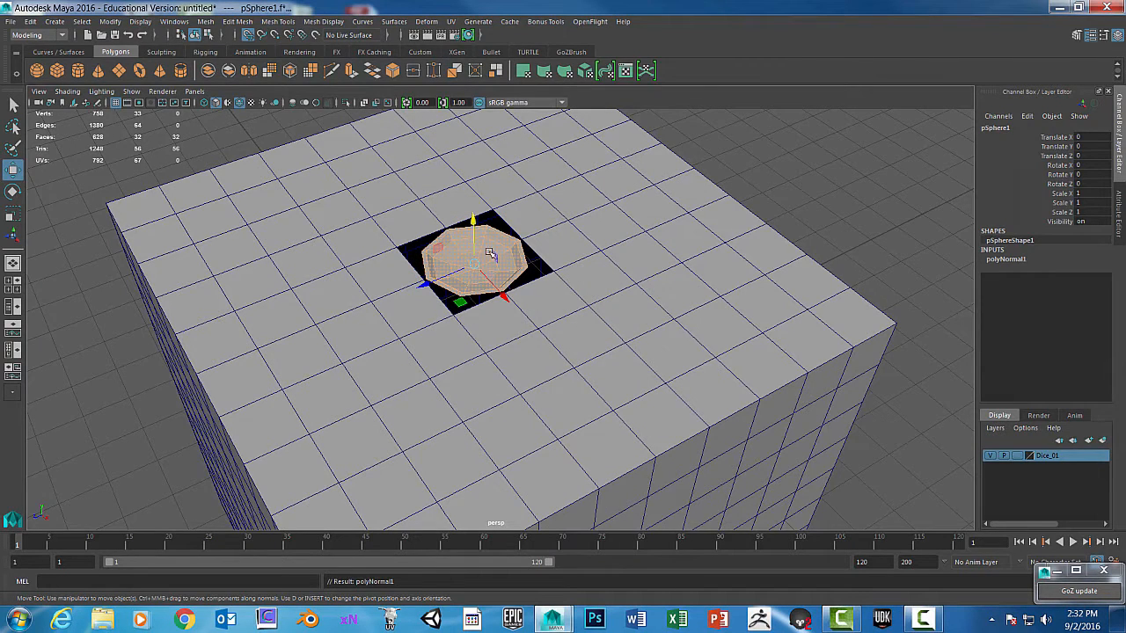
pyautogui.moveTo(498, 238); pyautogui.dragTo(542, 286, button='right')
# Step: Vertex-snap the pip's outer rim vertex nearest the hole's far-left corner onto that corner of the top plane
pyautogui.moveTo(551, 294)
pyautogui.keyDown('alt'); pyautogui.mouseDown()
pyautogui.moveTo(598, 329)
pyautogui.moveTo(610, 360)
pyautogui.moveTo(684, 332)
pyautogui.moveTo(669, 336)
pyautogui.moveTo(724, 295)
pyautogui.moveTo(706, 326)
pyautogui.moveTo(641, 309)
pyautogui.moveTo(696, 336)
pyautogui.moveTo(634, 308)
pyautogui.moveTo(543, 296)
pyautogui.mouseUp(); pyautogui.keyUp('alt')
pyautogui.scroll(3, 669, 336)
pyautogui.rightClick(433, 289)
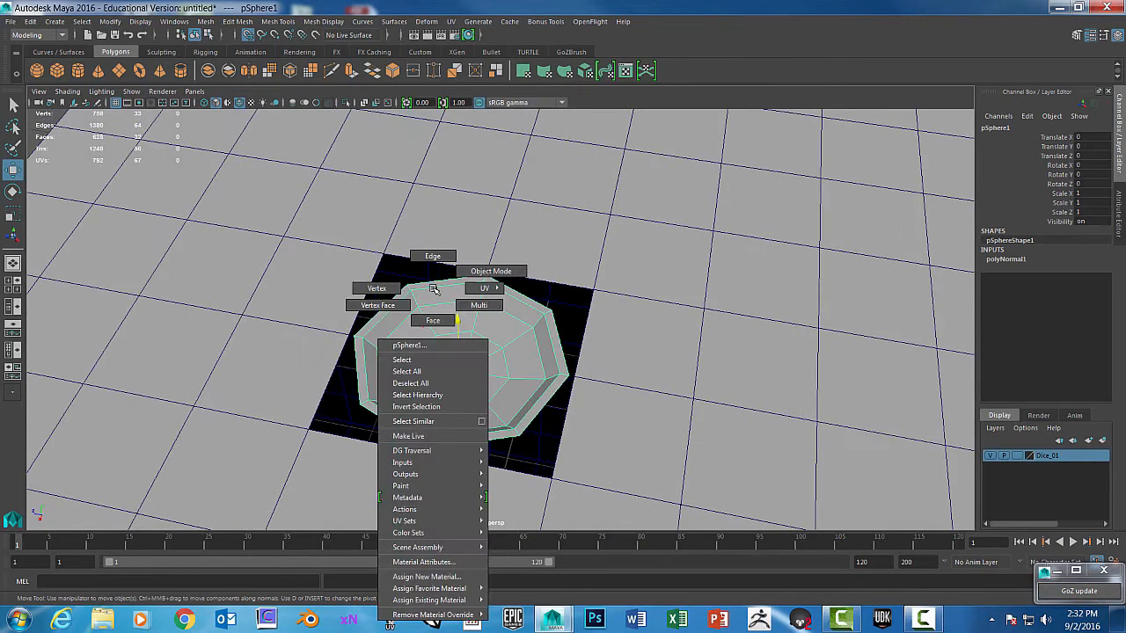
pyautogui.moveTo(433, 289); pyautogui.dragTo(393, 288, button='right')
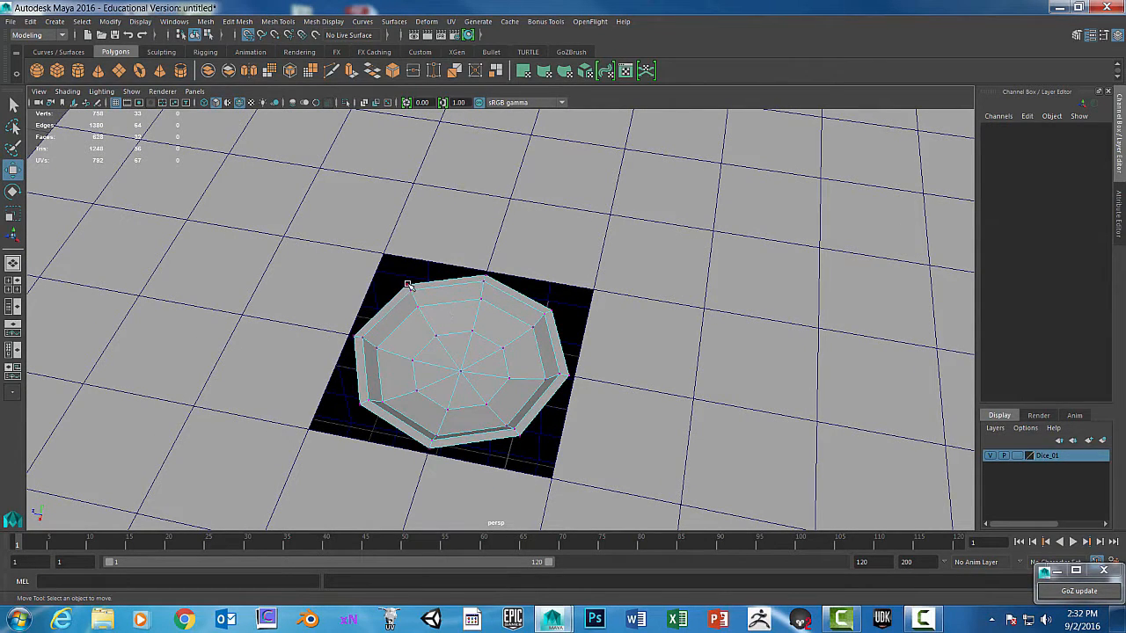
pyautogui.click(408, 285)
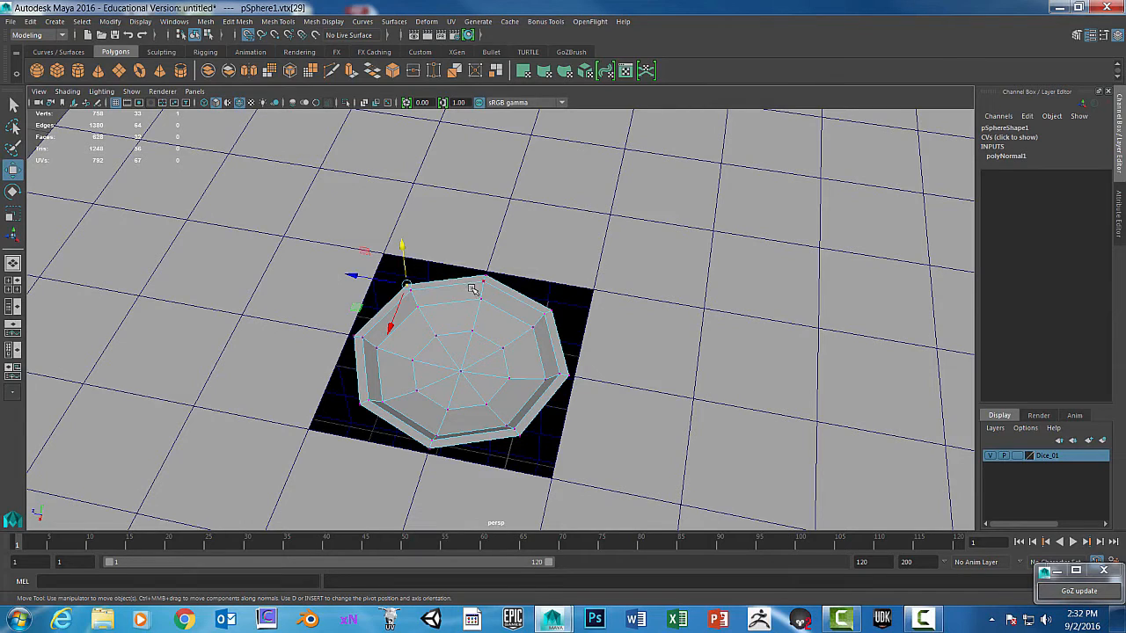
pyautogui.press('v')
pyautogui.moveTo(408, 286); pyautogui.dragTo(385, 255)
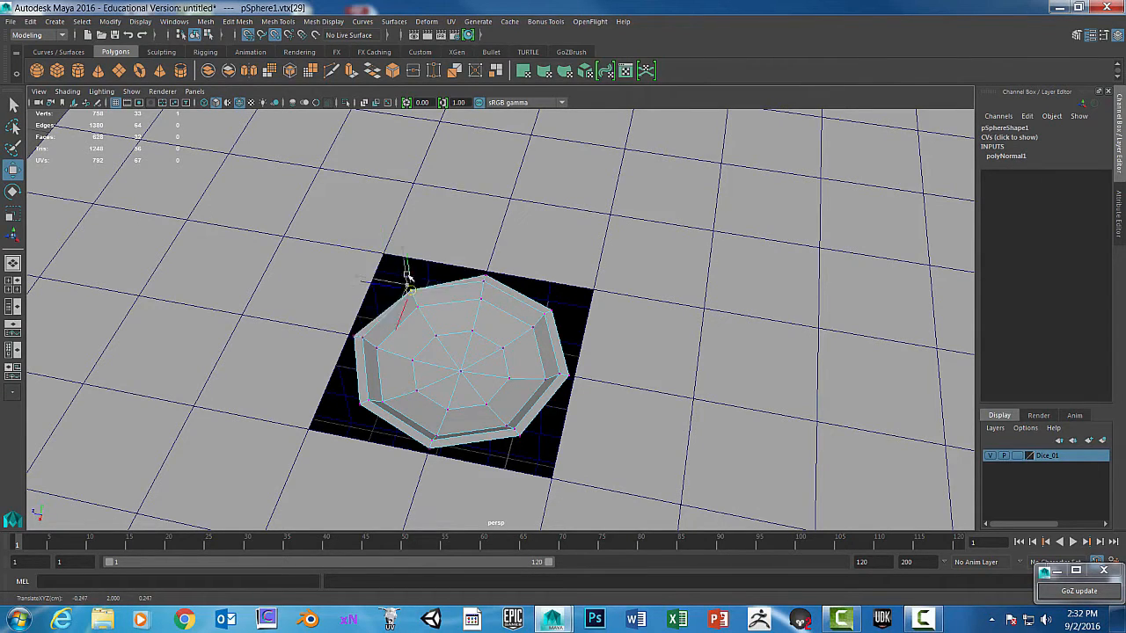
pyautogui.hotkey('ctrl', 'z')
pyautogui.moveTo(397, 276); pyautogui.dragTo(399, 273)
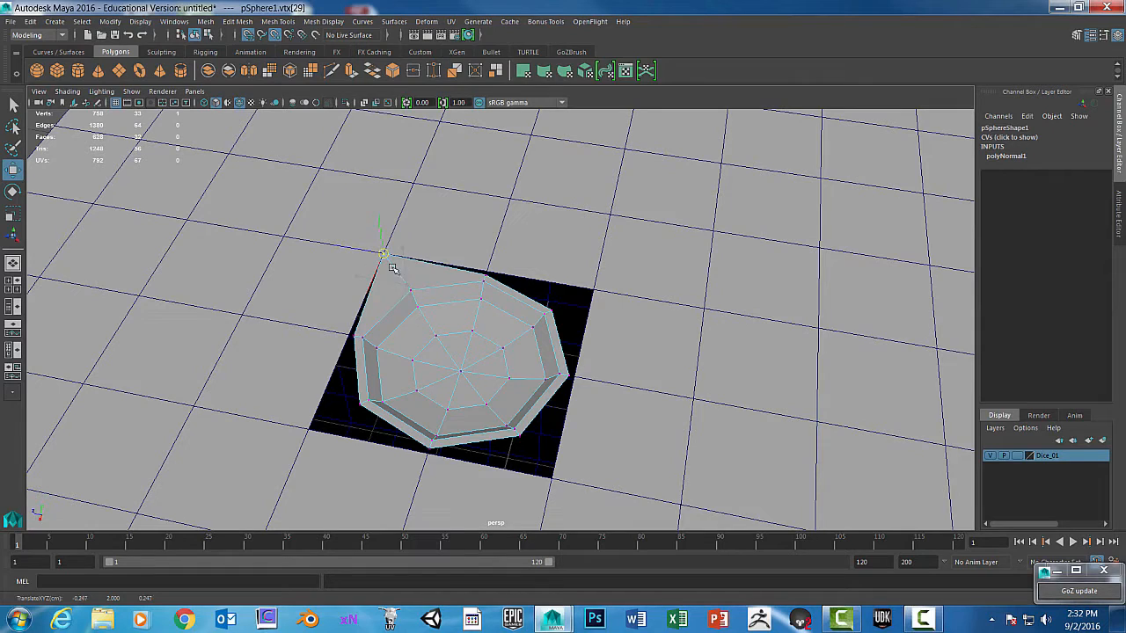
# Step: Working clockwise, vertex-snap the next three rim vertices to the far edge's midpoint, the far-right corner and the right edge's midpoint
pyautogui.click(487, 275)
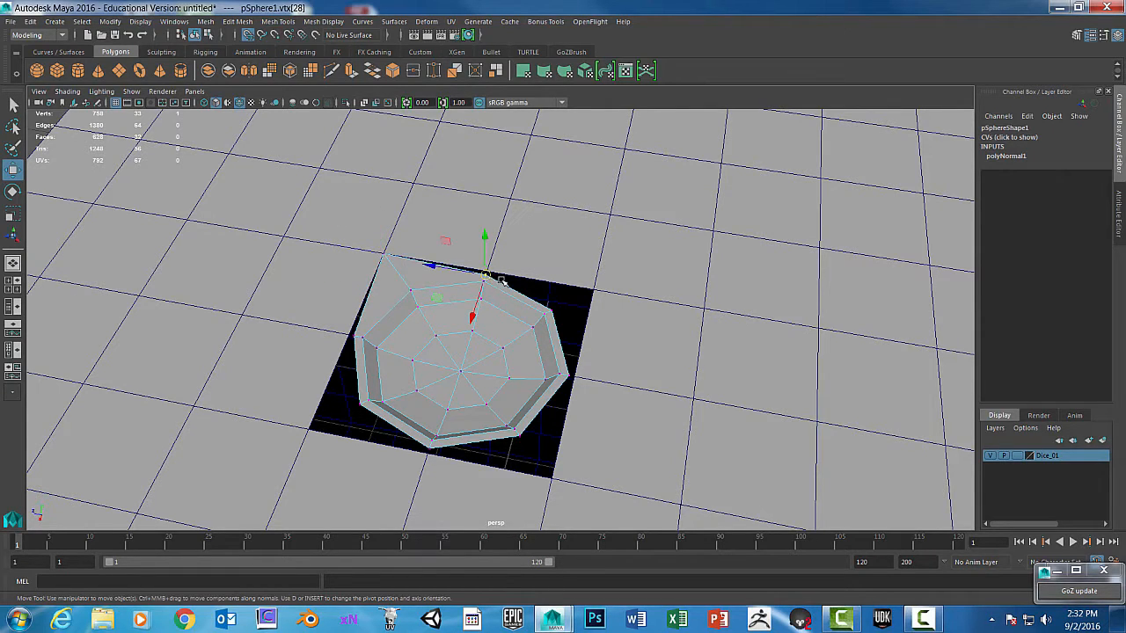
pyautogui.press('v')
pyautogui.moveTo(486, 275)
pyautogui.mouseDown()
pyautogui.moveTo(482, 287)
pyautogui.moveTo(484, 266)
pyautogui.moveTo(478, 296)
pyautogui.moveTo(486, 271)
pyautogui.mouseUp()
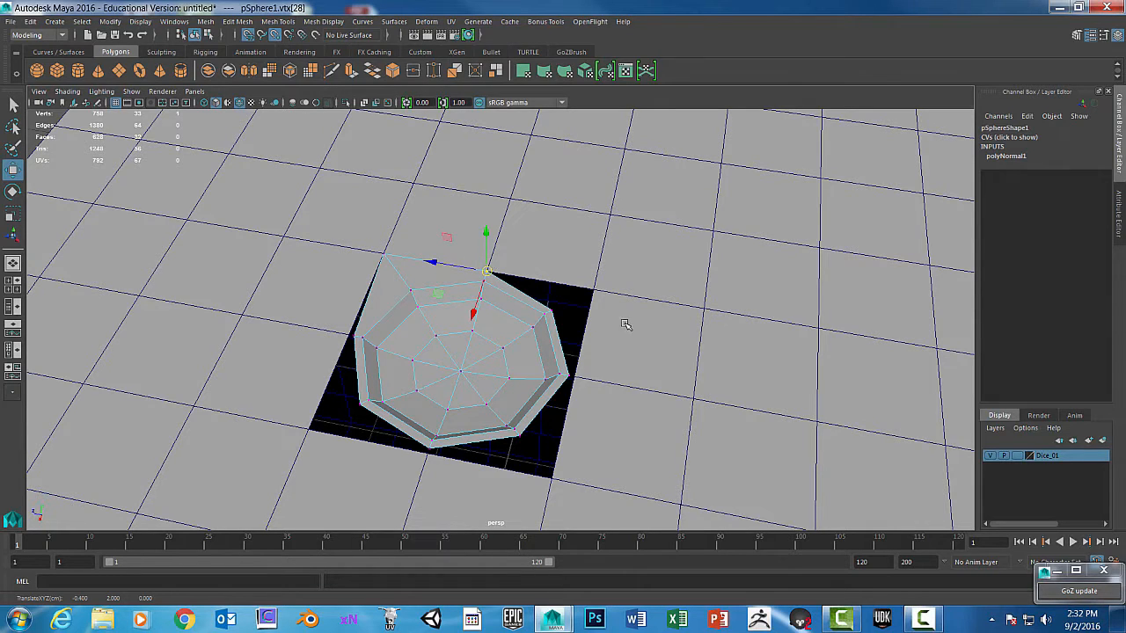
pyautogui.click(551, 313)
pyautogui.moveTo(552, 310); pyautogui.dragTo(582, 297)
pyautogui.click(570, 375)
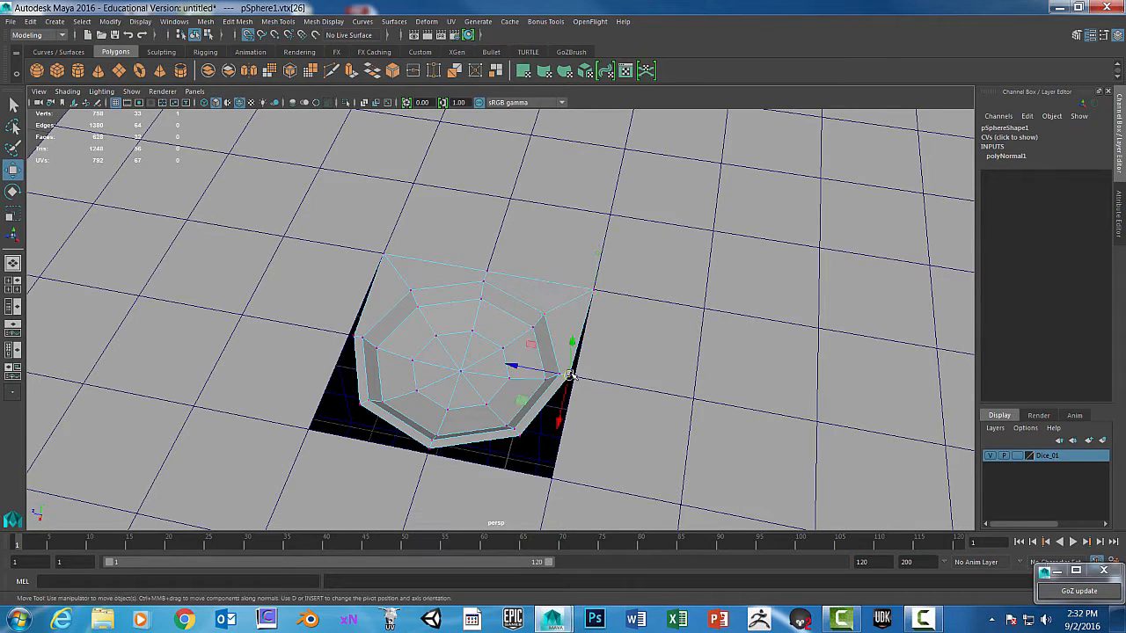
pyautogui.moveTo(570, 376); pyautogui.dragTo(552, 480)
# Step: Vertex-snap the remaining four rim vertices to the near-right corner, near edge midpoint, near-left corner and left edge midpoint
pyautogui.click(520, 435)
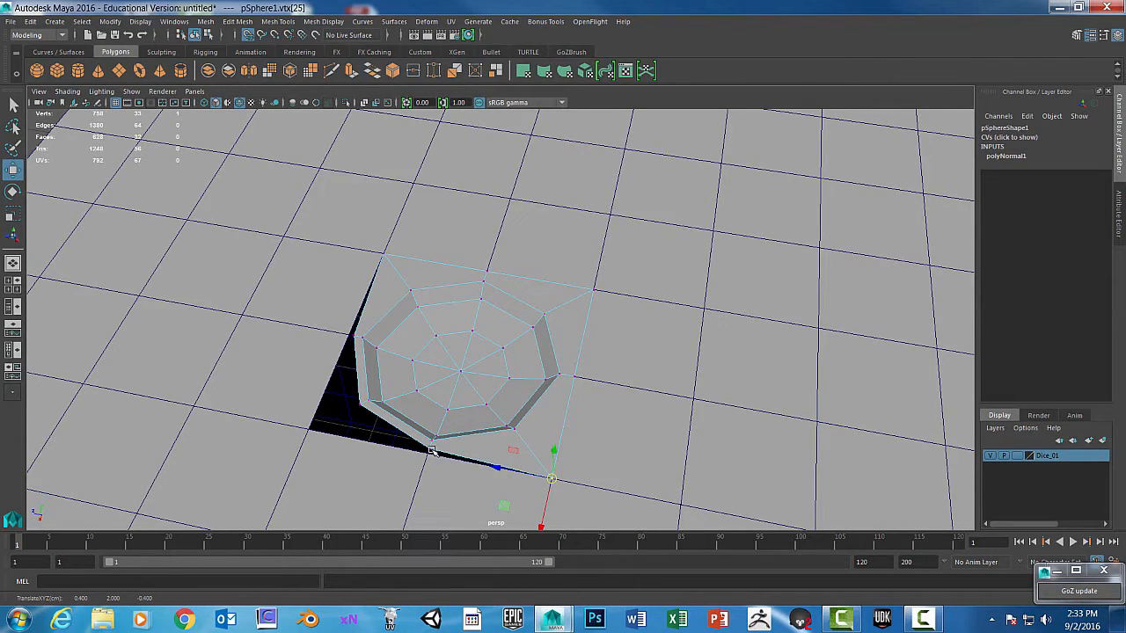
pyautogui.click(431, 448)
pyautogui.moveTo(431, 448); pyautogui.dragTo(426, 454)
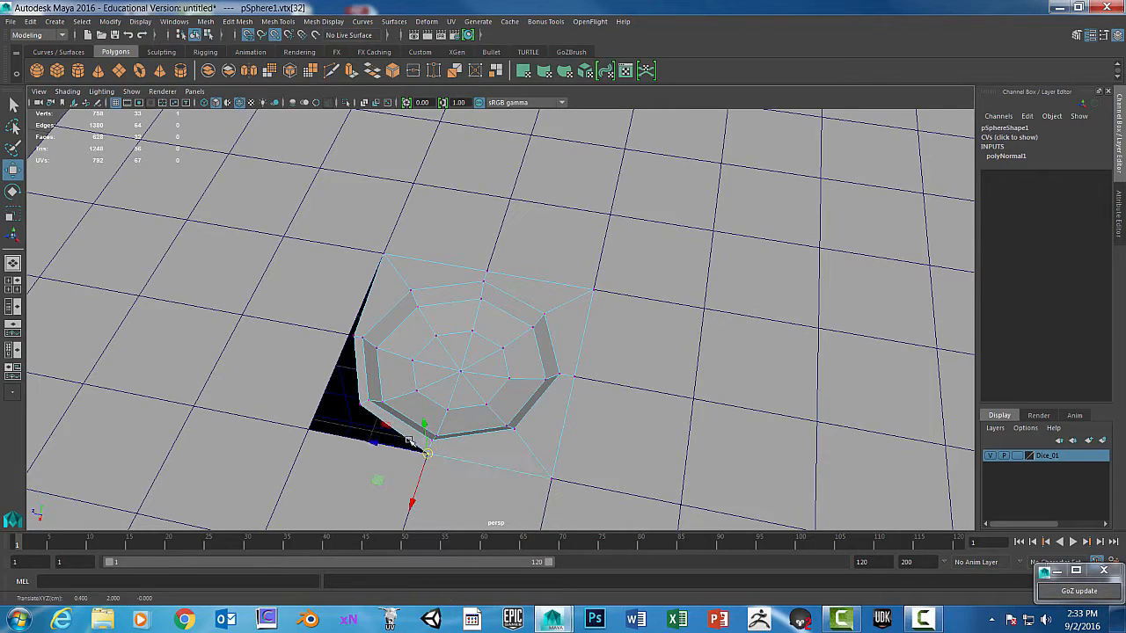
pyautogui.click(359, 404)
pyautogui.moveTo(359, 405); pyautogui.dragTo(311, 428)
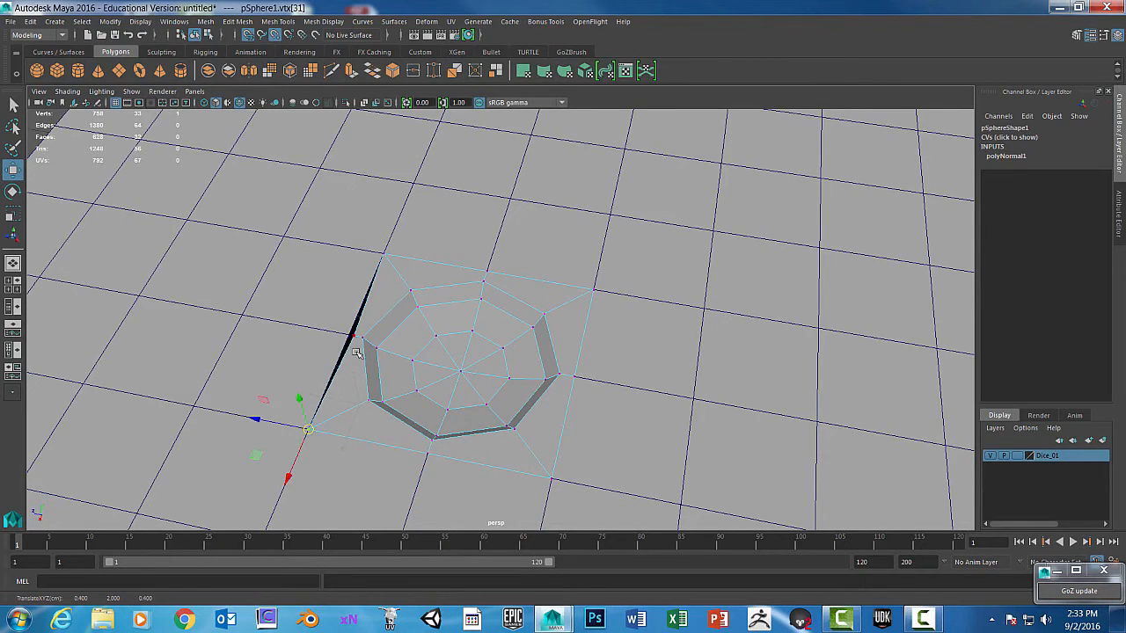
pyautogui.click(356, 337)
pyautogui.moveTo(357, 336); pyautogui.dragTo(349, 334)
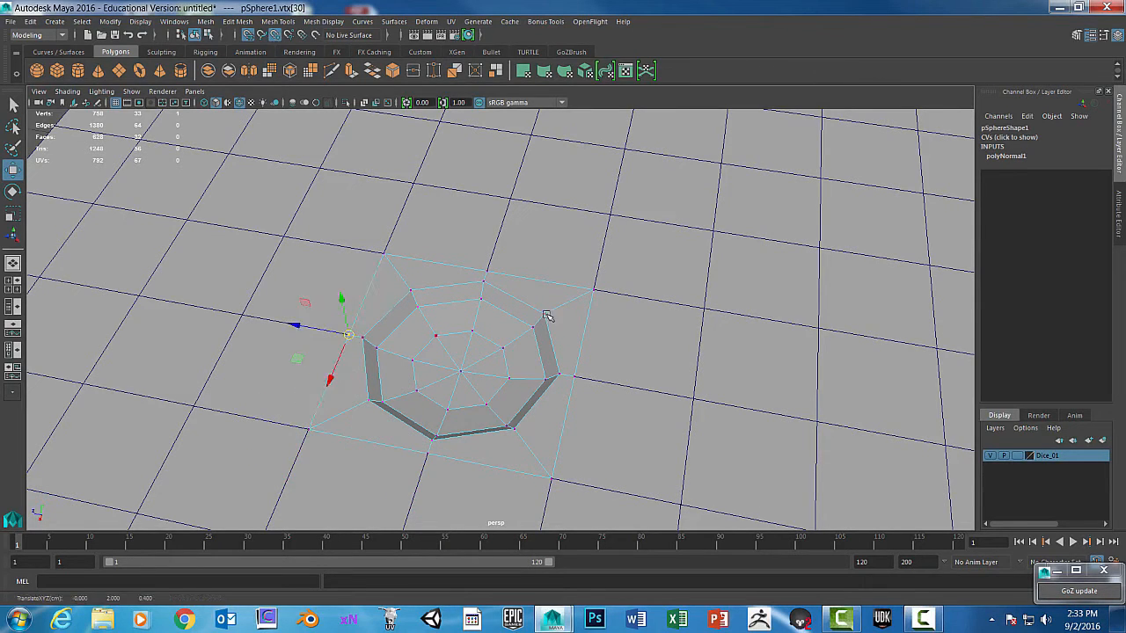
# Step: Return the pip mesh to object mode and examine how its square border meets the top plane
pyautogui.scroll(-5, 673, 358)
pyautogui.keyDown('alt'); pyautogui.moveTo(584, 414); pyautogui.dragTo(623, 357); pyautogui.keyUp('alt')
pyautogui.scroll(3, 638, 359)
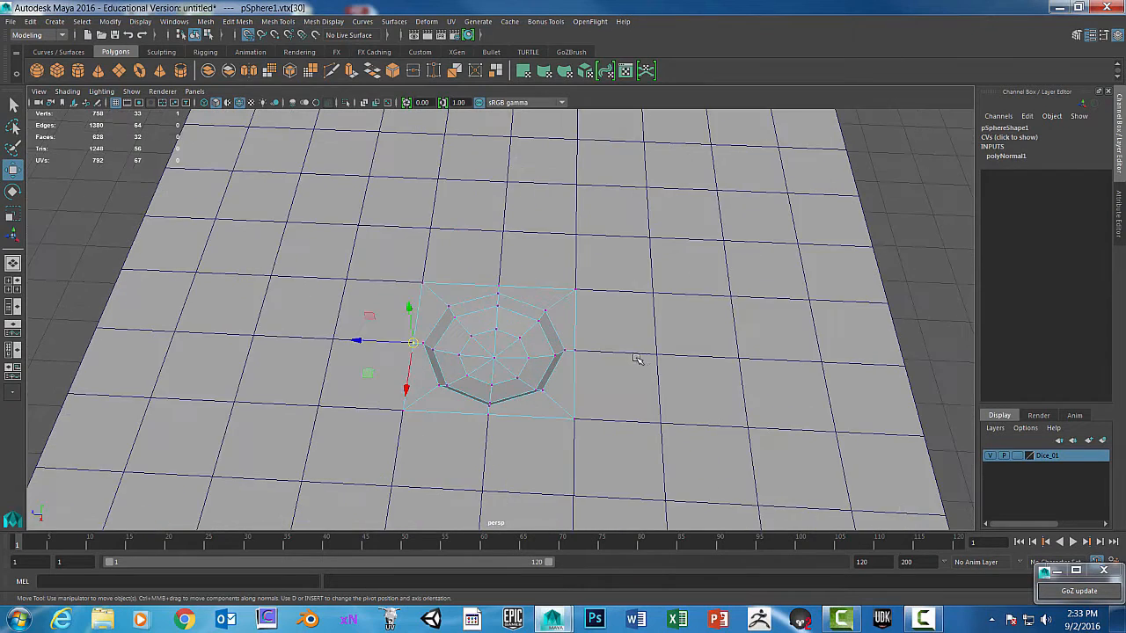
pyautogui.scroll(2, 638, 359)
pyautogui.rightClick(579, 285)
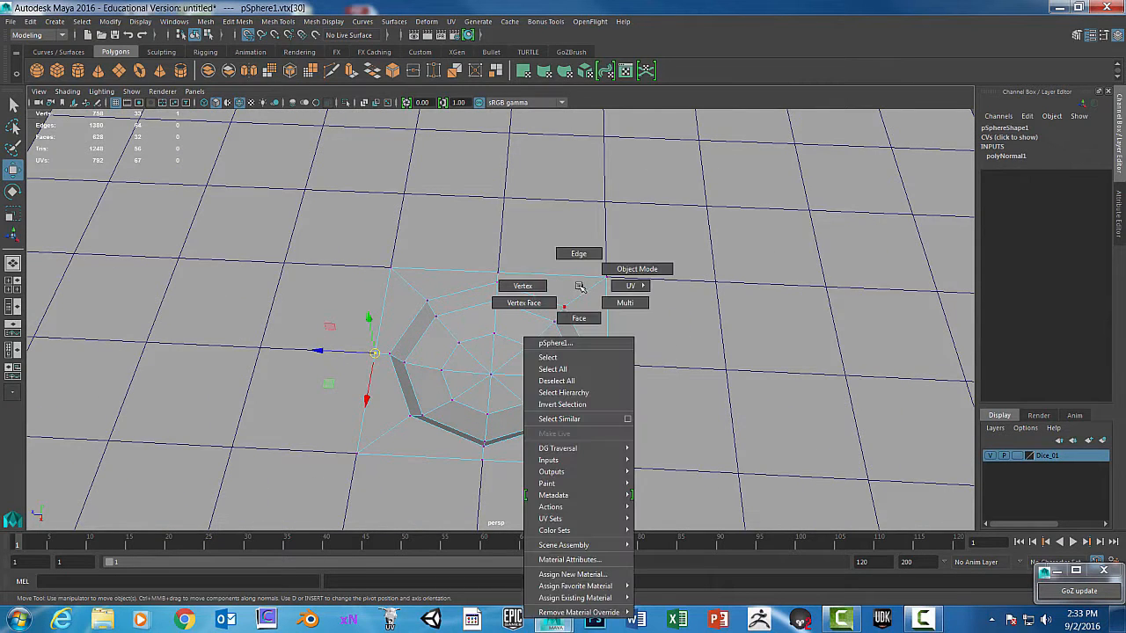
pyautogui.click(569, 357)
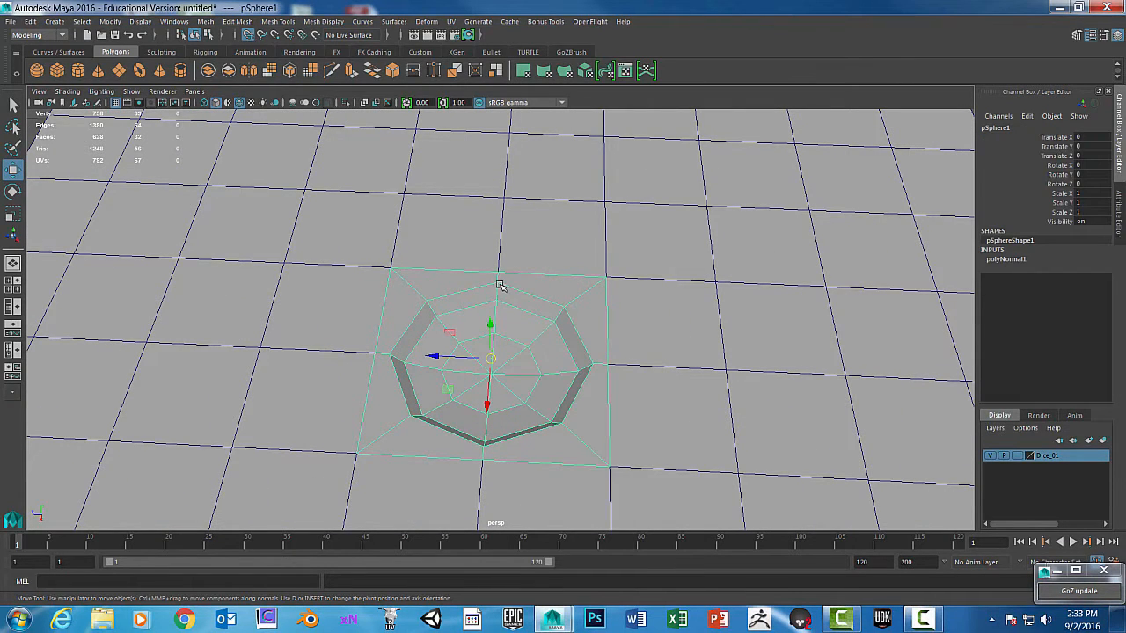
pyautogui.keyDown('alt'); pyautogui.moveTo(565, 324); pyautogui.dragTo(562, 304); pyautogui.keyUp('alt')
pyautogui.rightClick(561, 303)
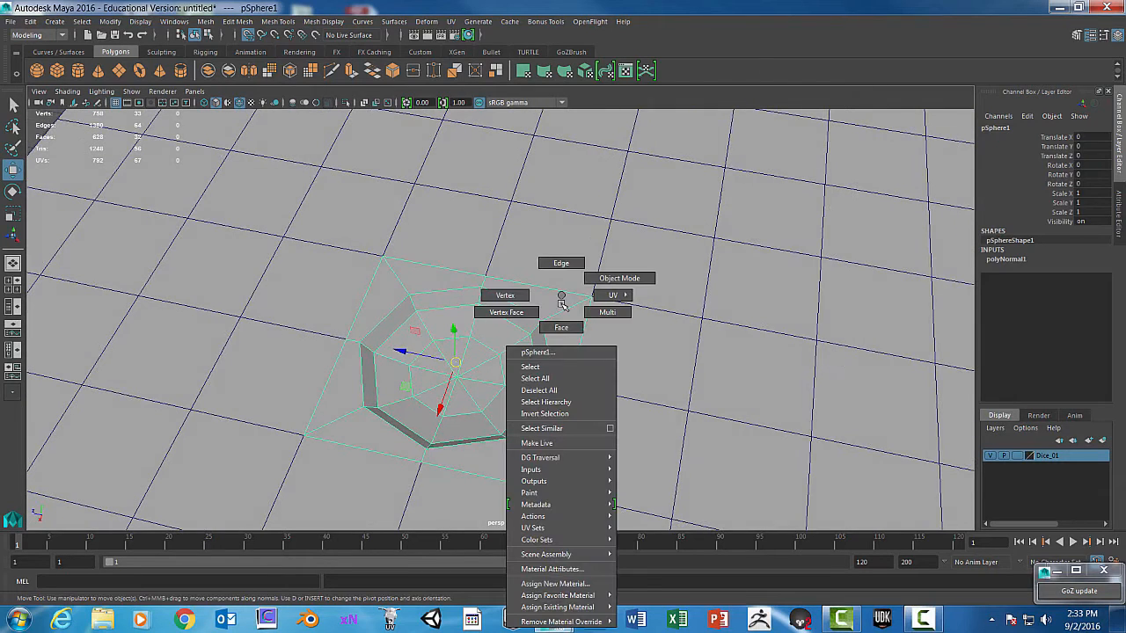
pyautogui.click(550, 369)
pyautogui.keyDown('alt'); pyautogui.moveTo(547, 363); pyautogui.dragTo(542, 319); pyautogui.keyUp('alt')
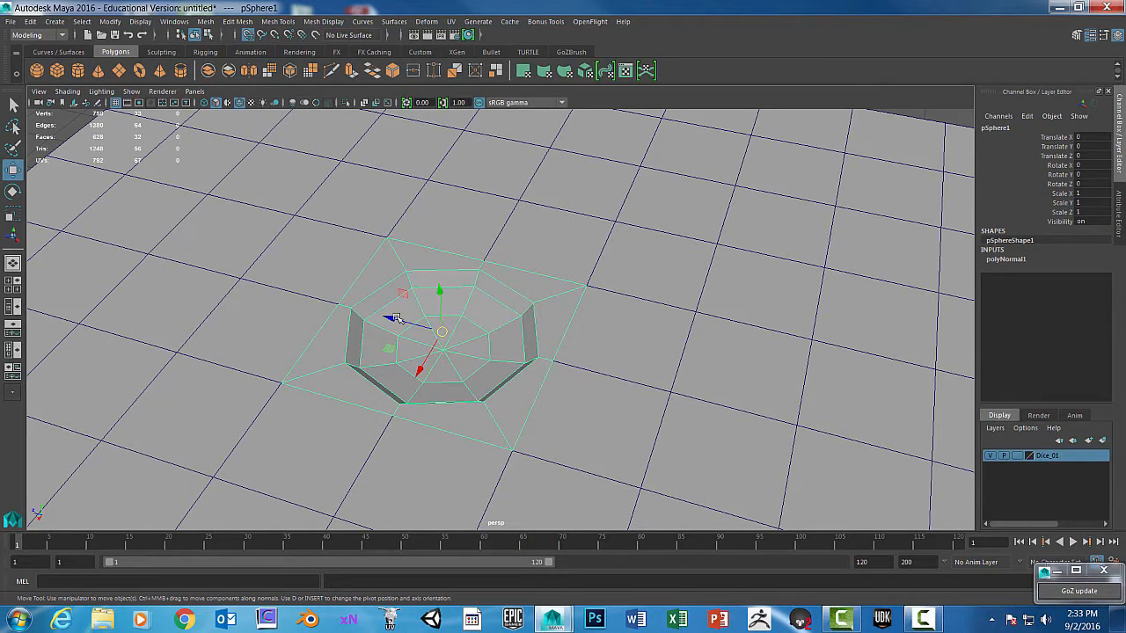
pyautogui.scroll(3, 415, 318)
pyautogui.keyDown('alt'); pyautogui.moveTo(464, 304); pyautogui.dragTo(537, 238, button='middle'); pyautogui.keyUp('alt')
pyautogui.scroll(2, 481, 297)
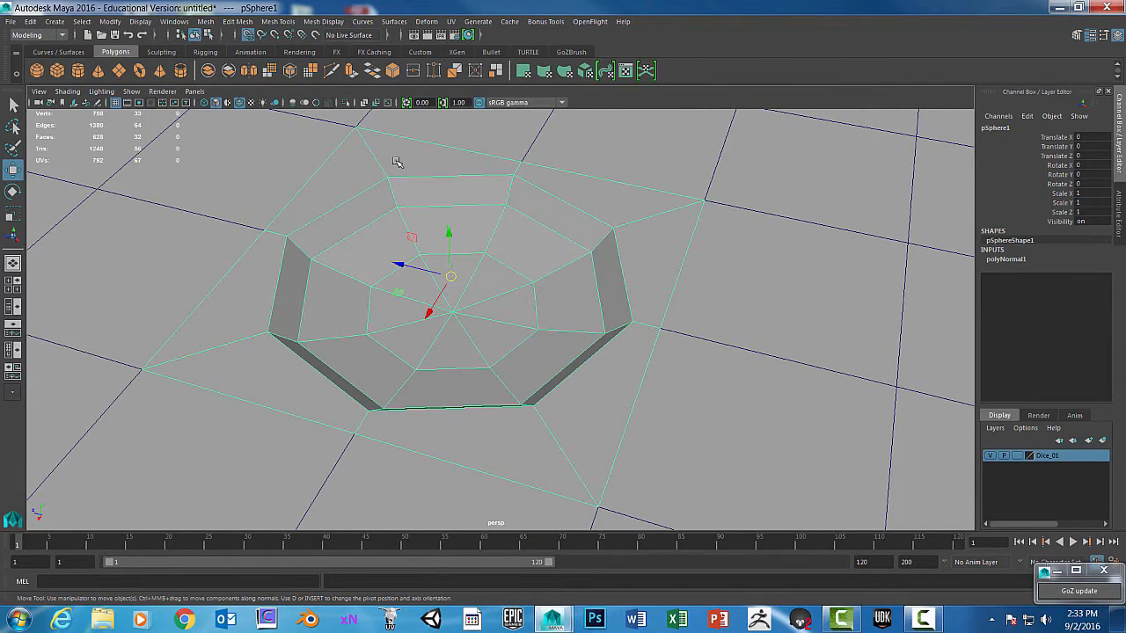
# Step: Insert one edge loop just outside the recess rim and another just inside it on the pip mesh
pyautogui.keyDown('shift'); pyautogui.moveTo(374, 159); pyautogui.dragTo(302, 176, button='right'); pyautogui.keyUp('shift')
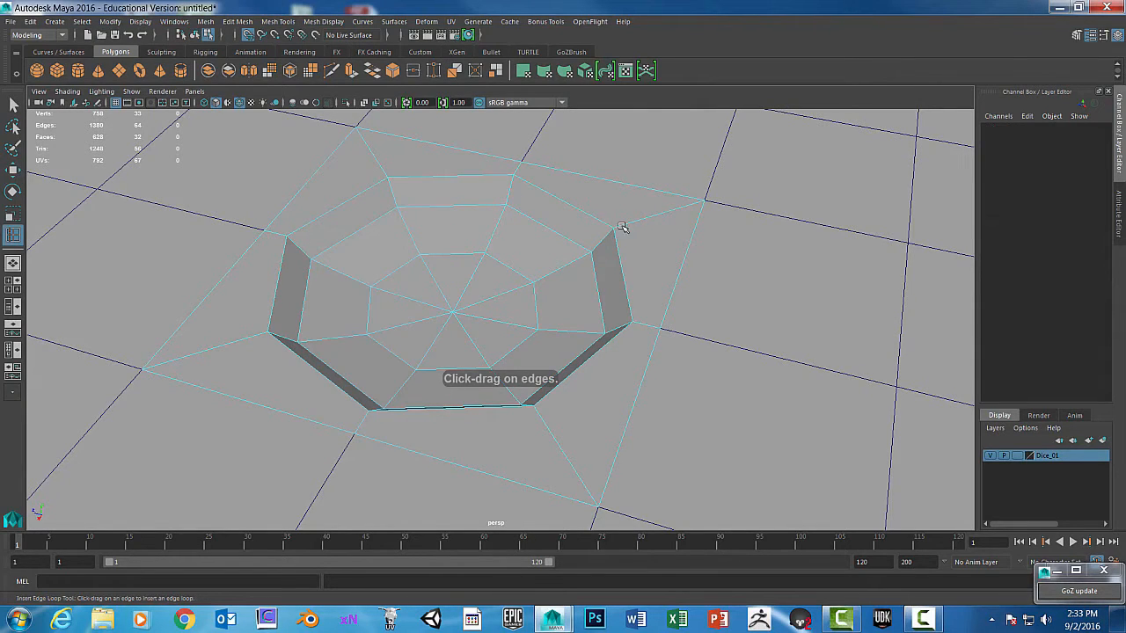
pyautogui.moveTo(620, 226); pyautogui.dragTo(627, 230)
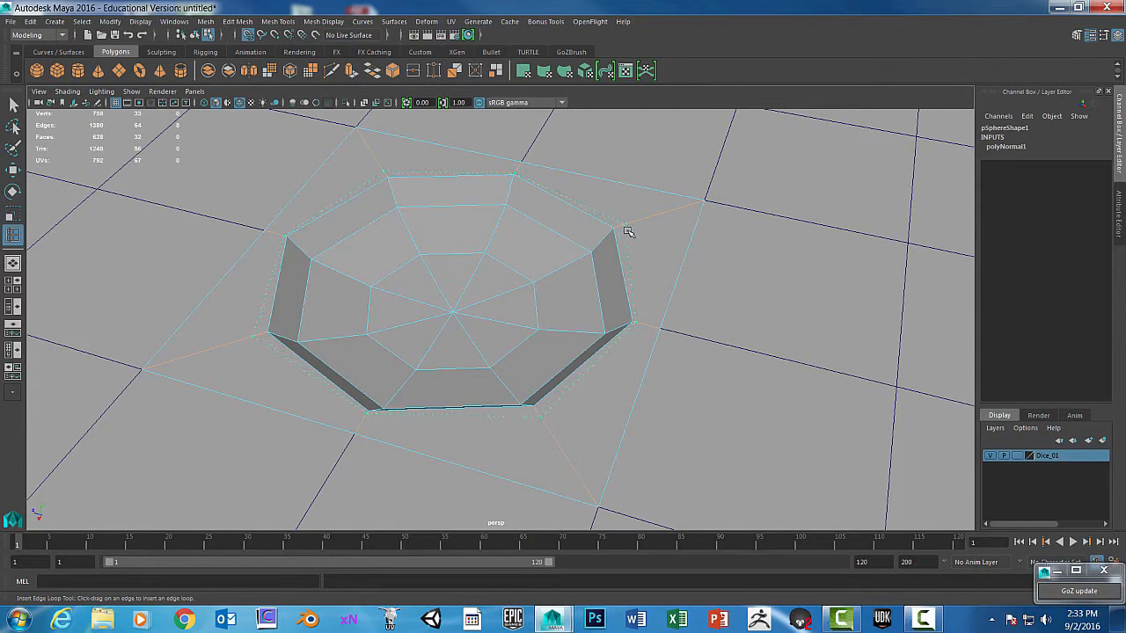
pyautogui.moveTo(627, 229)
pyautogui.mouseDown()
pyautogui.moveTo(673, 211)
pyautogui.moveTo(637, 222)
pyautogui.mouseUp()
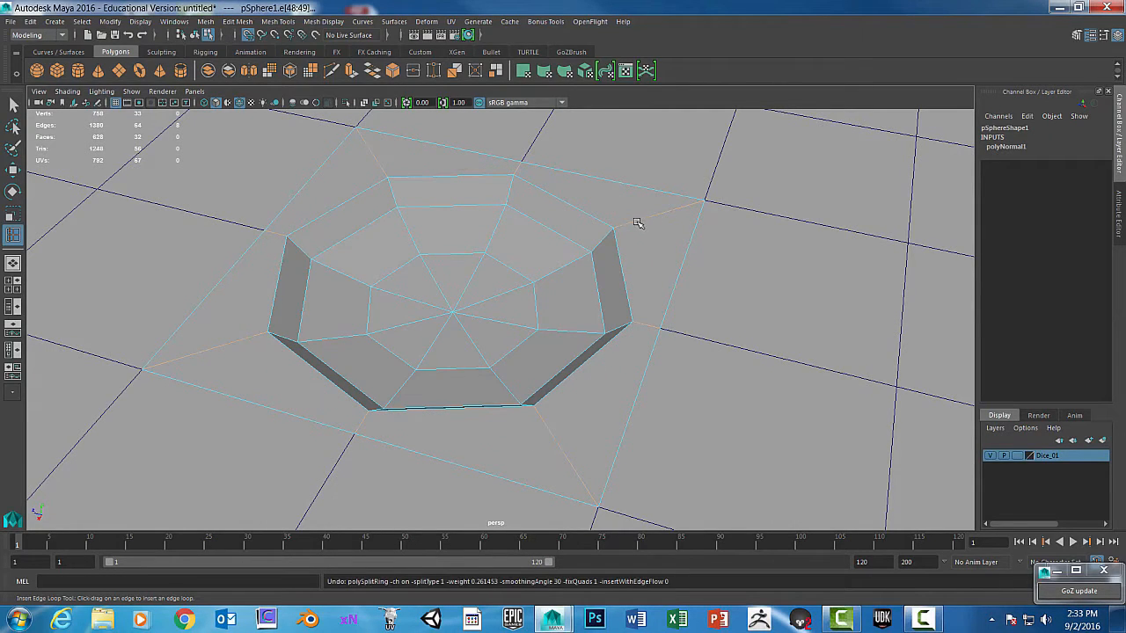
pyautogui.moveTo(641, 222); pyautogui.dragTo(620, 226)
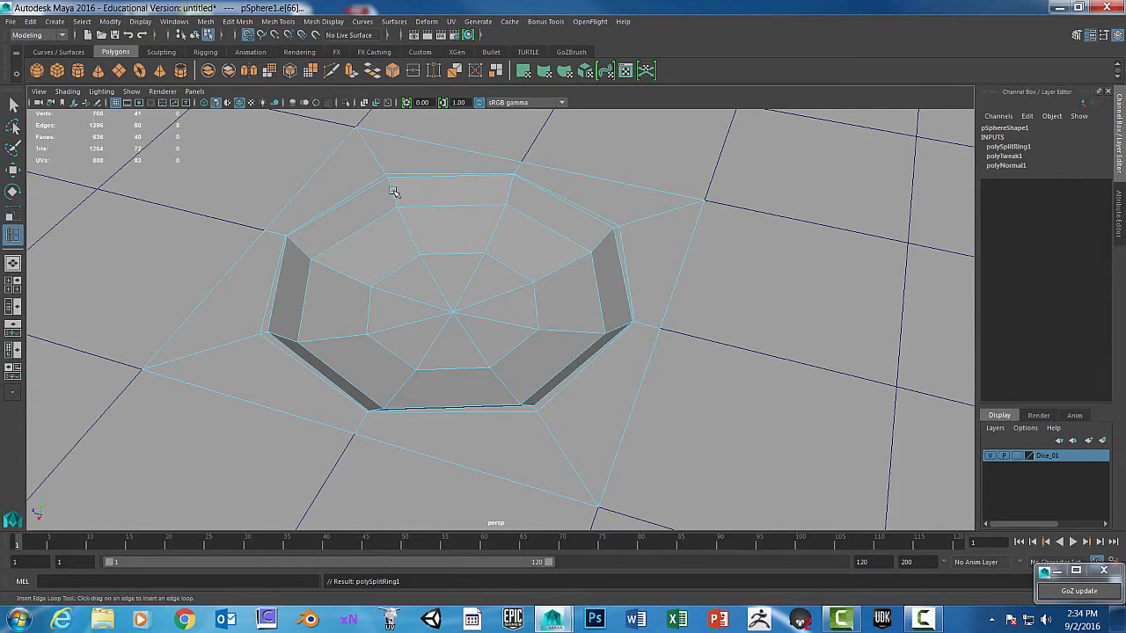
pyautogui.moveTo(394, 192); pyautogui.dragTo(390, 182)
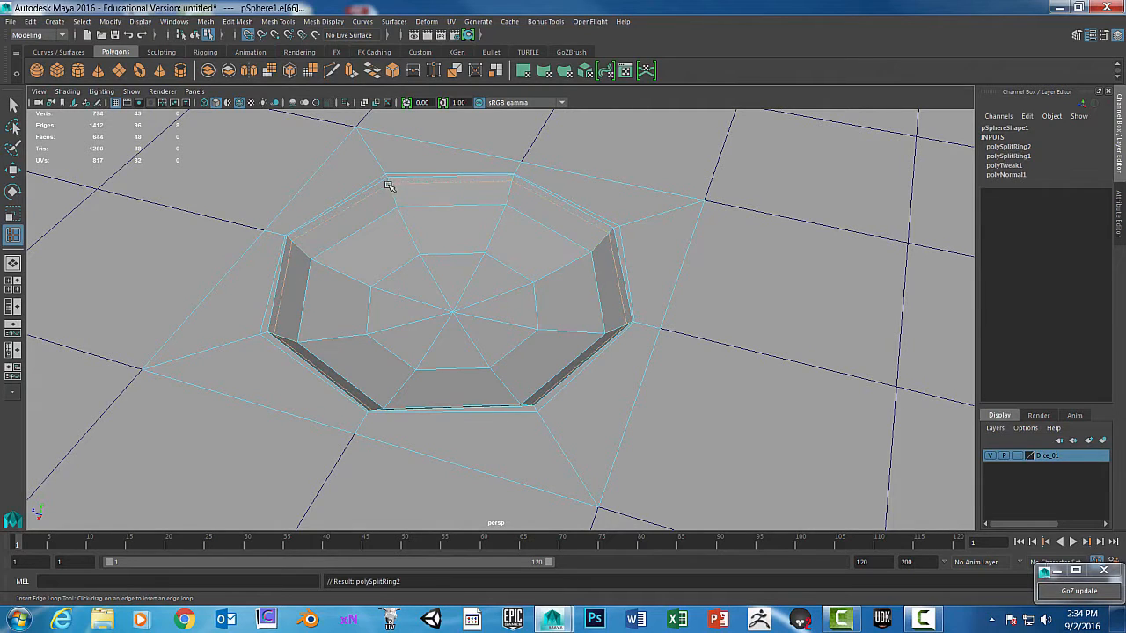
pyautogui.keyDown('alt'); pyautogui.moveTo(555, 293); pyautogui.dragTo(564, 268); pyautogui.keyUp('alt')
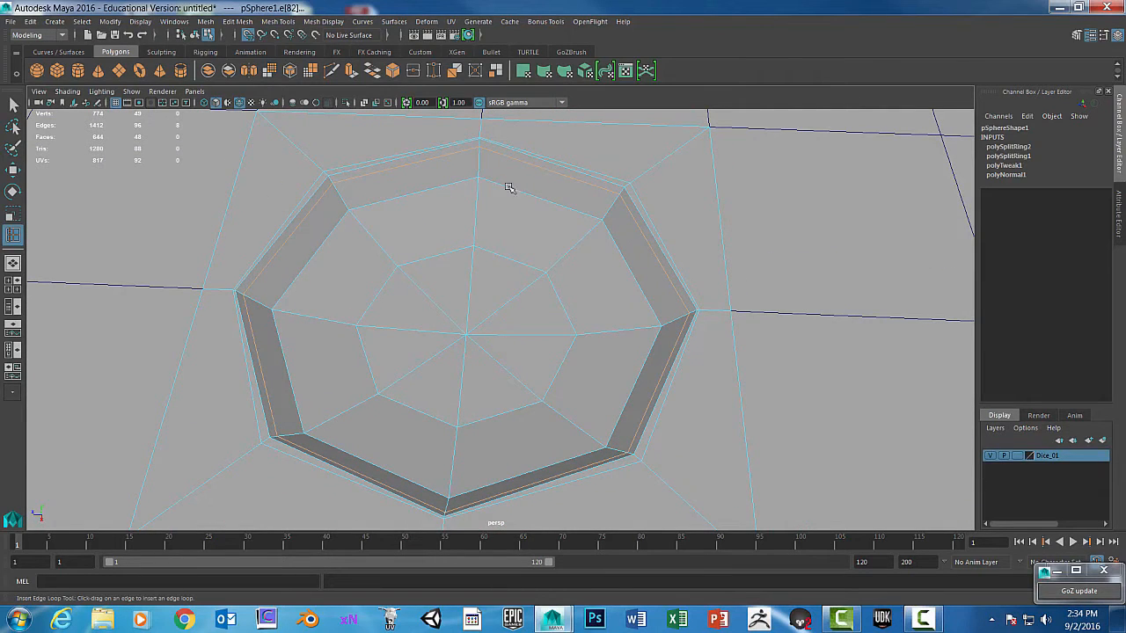
# Step: In the top view, nudge the pip rim's outer-loop vertex on the −Z axis slightly outward, with grid snapping off
pyautogui.click(13, 103)
pyautogui.click(12, 104)
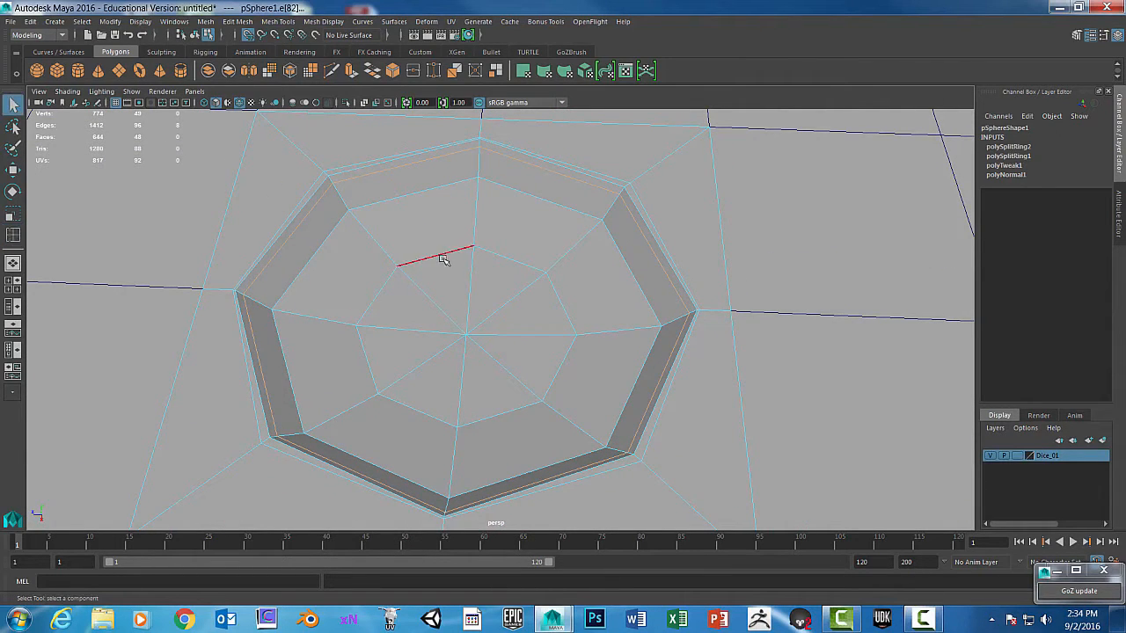
pyautogui.moveTo(425, 154); pyautogui.dragTo(387, 155, button='right')
pyautogui.press('space')
pyautogui.press('space')
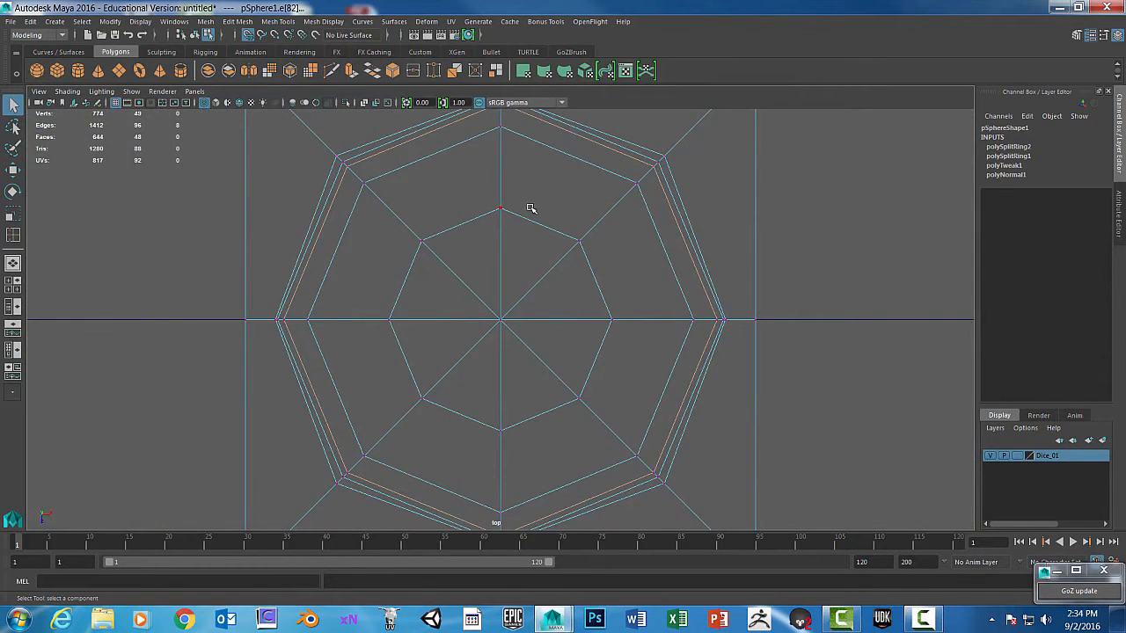
pyautogui.scroll(10, 531, 209)
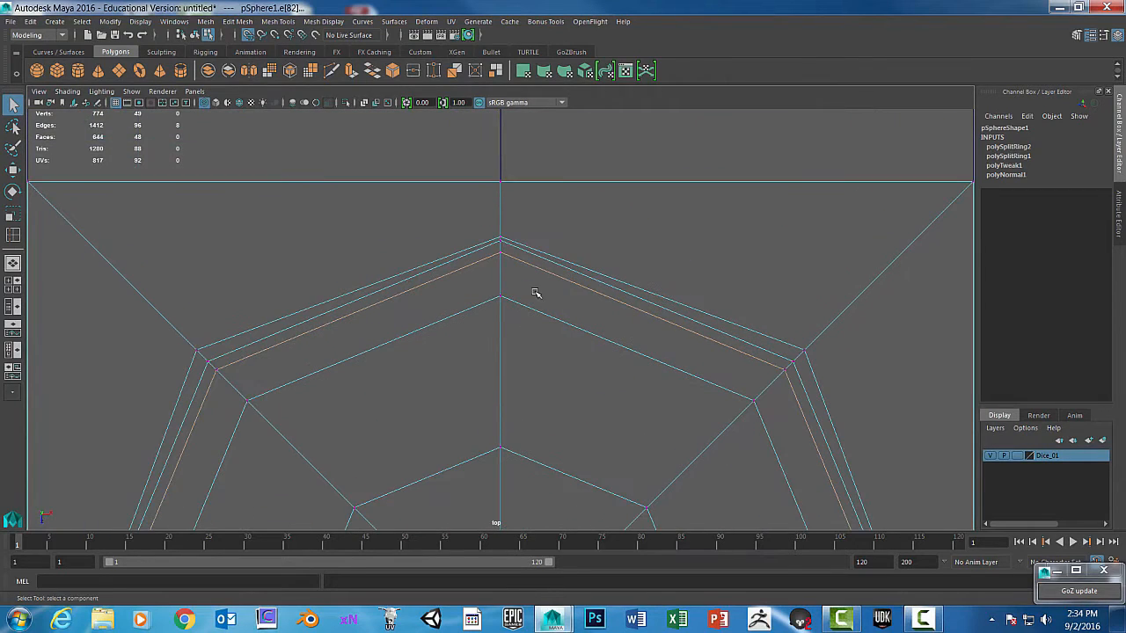
pyautogui.click(502, 238)
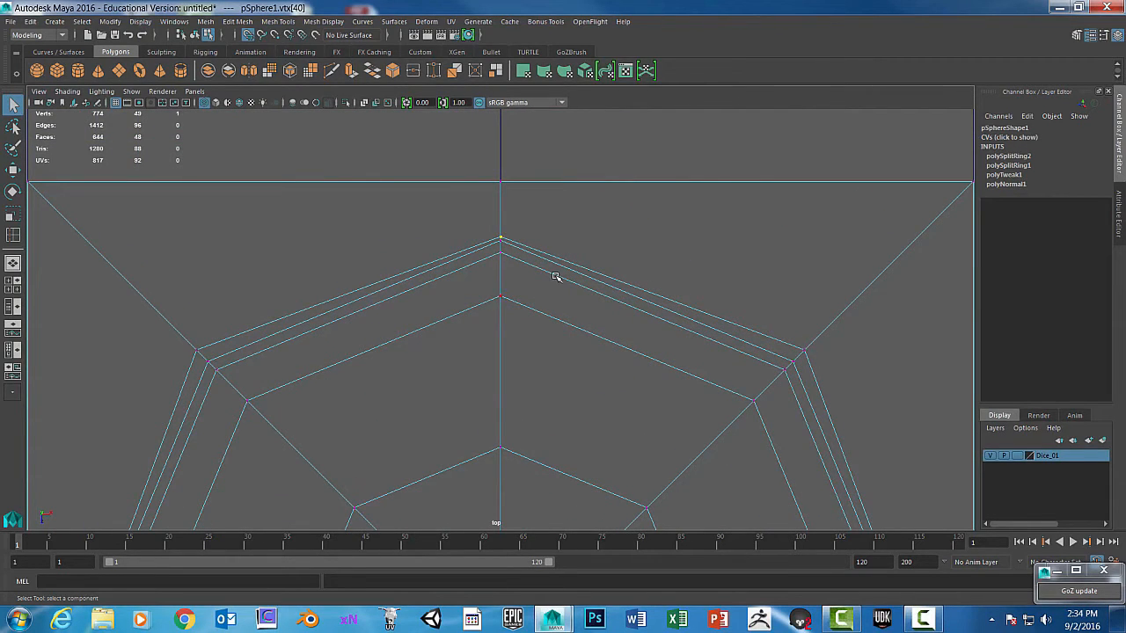
pyautogui.press('w')
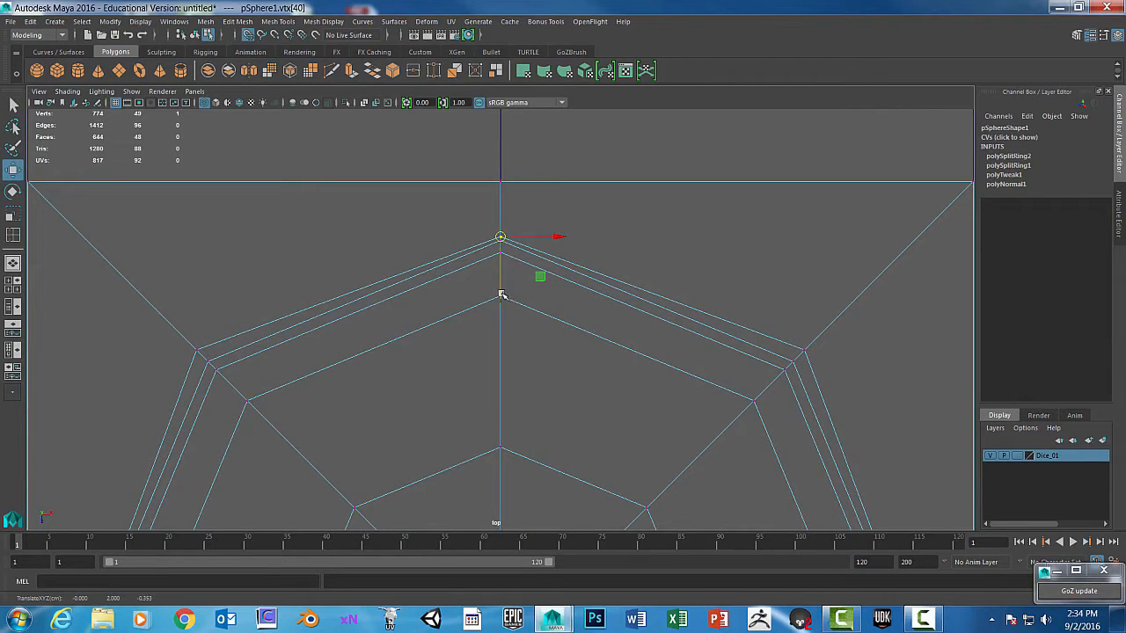
pyautogui.moveTo(503, 289); pyautogui.dragTo(416, 196)
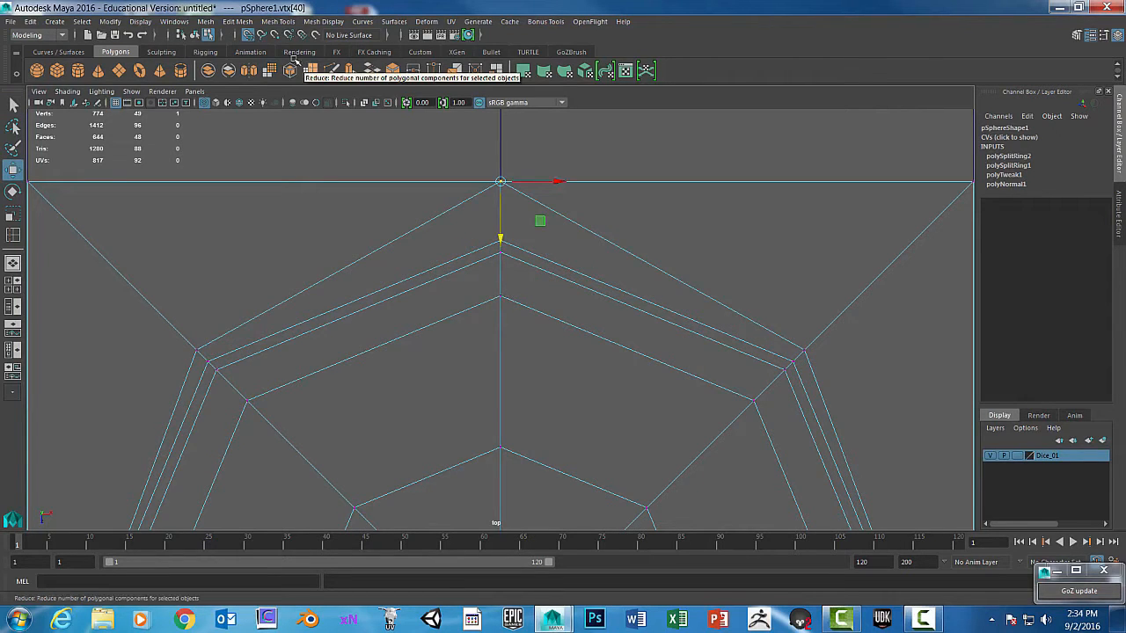
pyautogui.hotkey('ctrl', 'z')
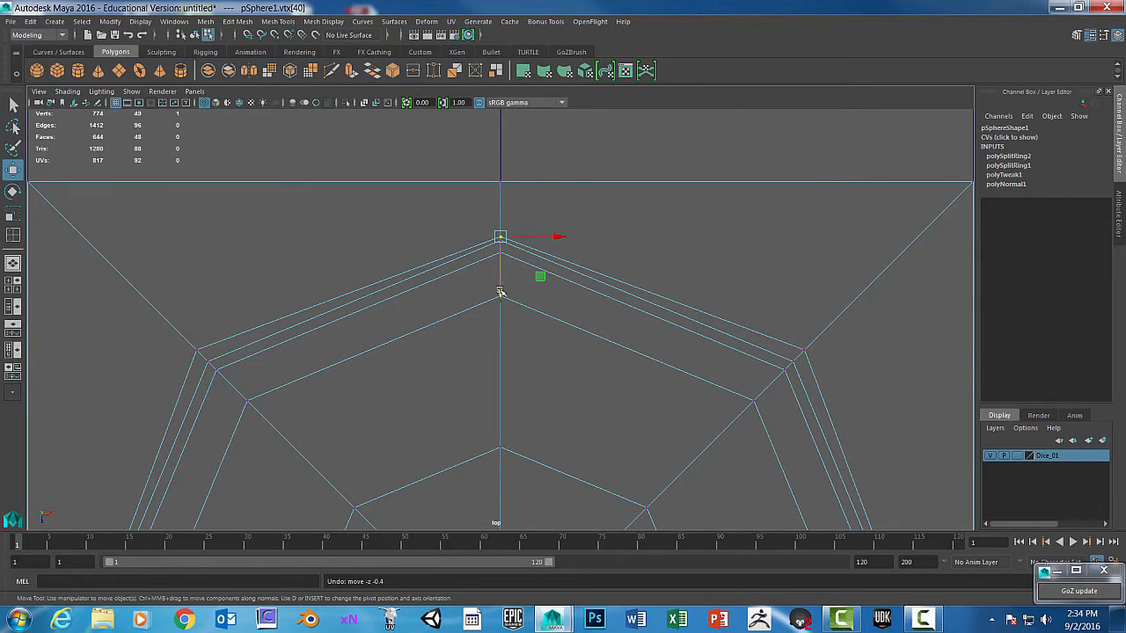
pyautogui.moveTo(500, 292); pyautogui.dragTo(504, 281)
# Step: Move the outer rim loop's two vertices on the X axis slightly outward, to about X −0.37 and X 0.36
pyautogui.keyDown('alt'); pyautogui.moveTo(576, 297); pyautogui.dragTo(633, 88, button='middle'); pyautogui.keyUp('alt')
pyautogui.keyDown('alt'); pyautogui.moveTo(562, 208); pyautogui.dragTo(556, 179, button='middle'); pyautogui.keyUp('alt')
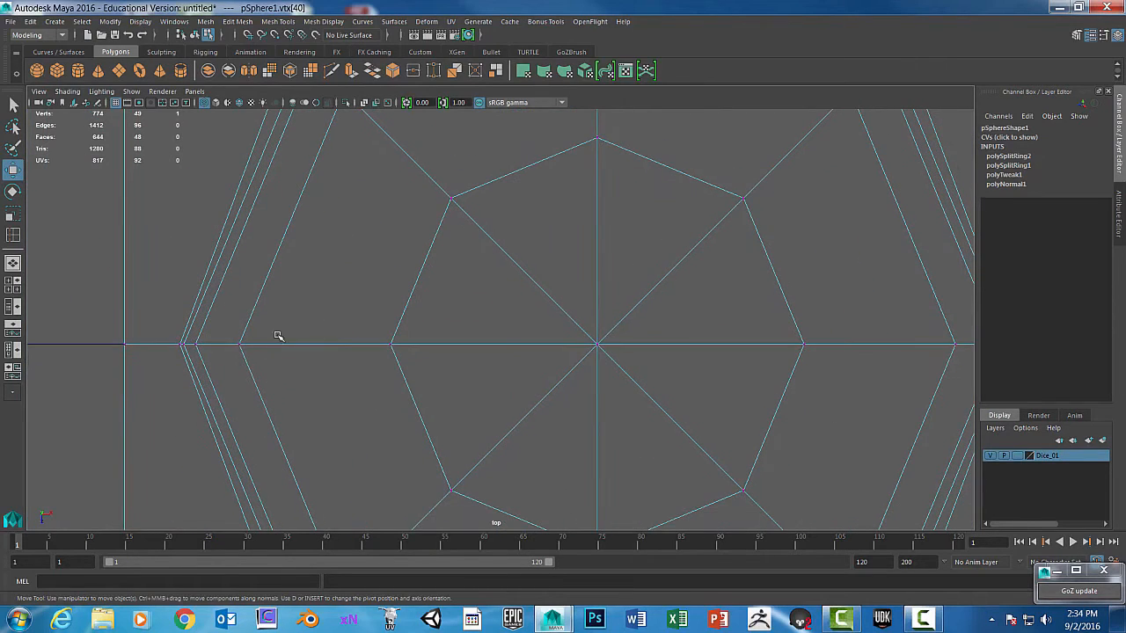
pyautogui.click(179, 345)
pyautogui.moveTo(221, 344); pyautogui.dragTo(207, 344)
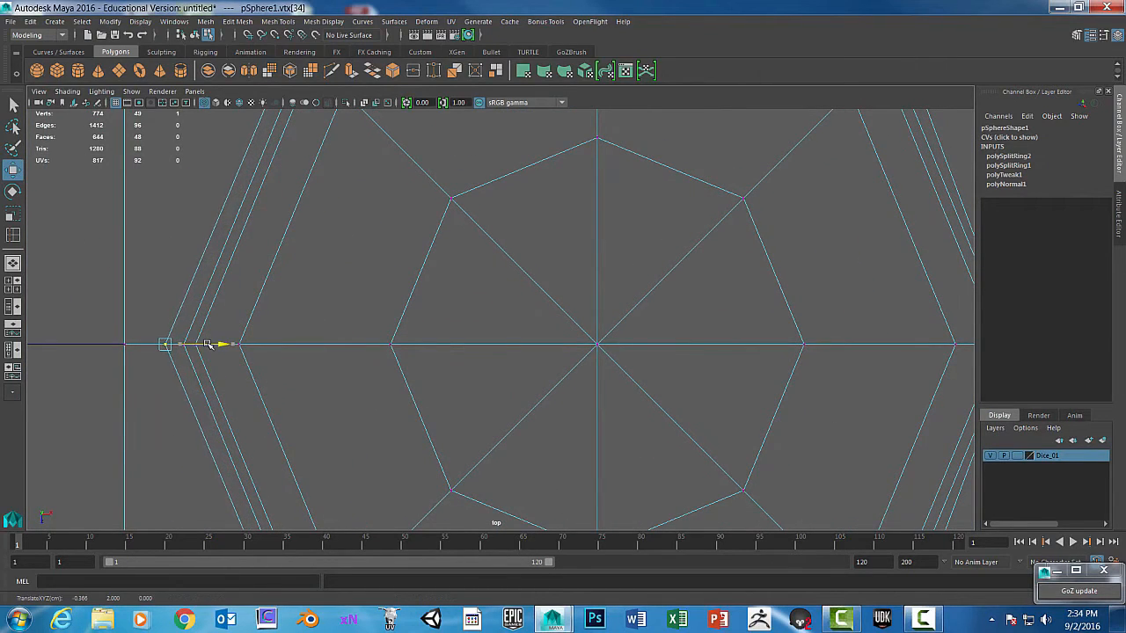
pyautogui.keyDown('alt'); pyautogui.moveTo(627, 307); pyautogui.dragTo(464, 337, button='middle'); pyautogui.keyUp('alt')
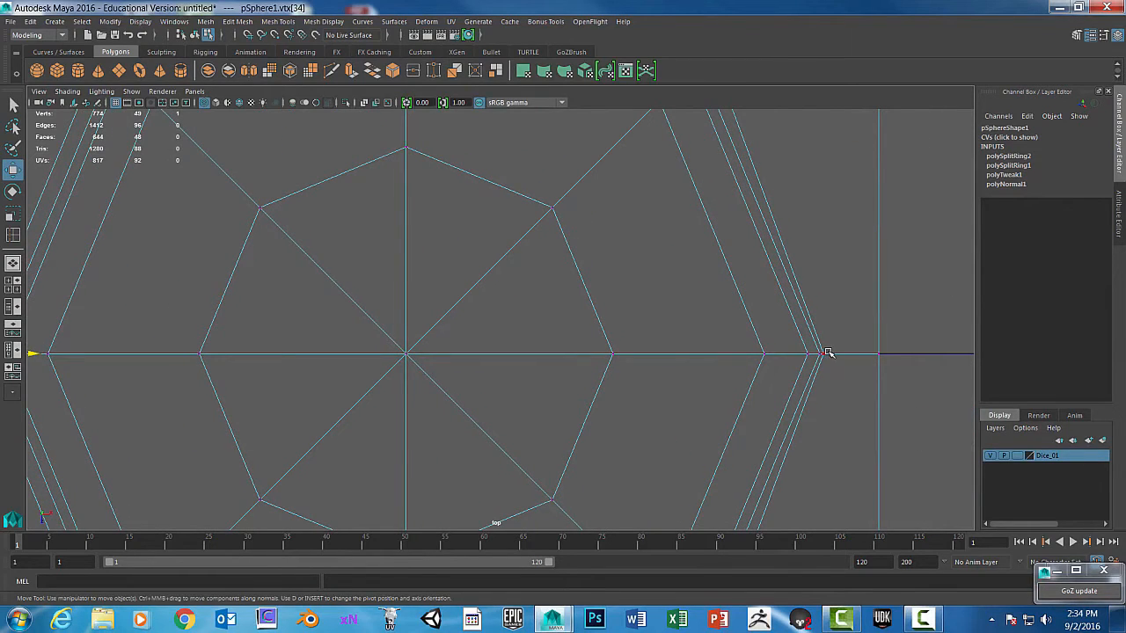
pyautogui.click(824, 354)
pyautogui.click(836, 354)
pyautogui.click(824, 353)
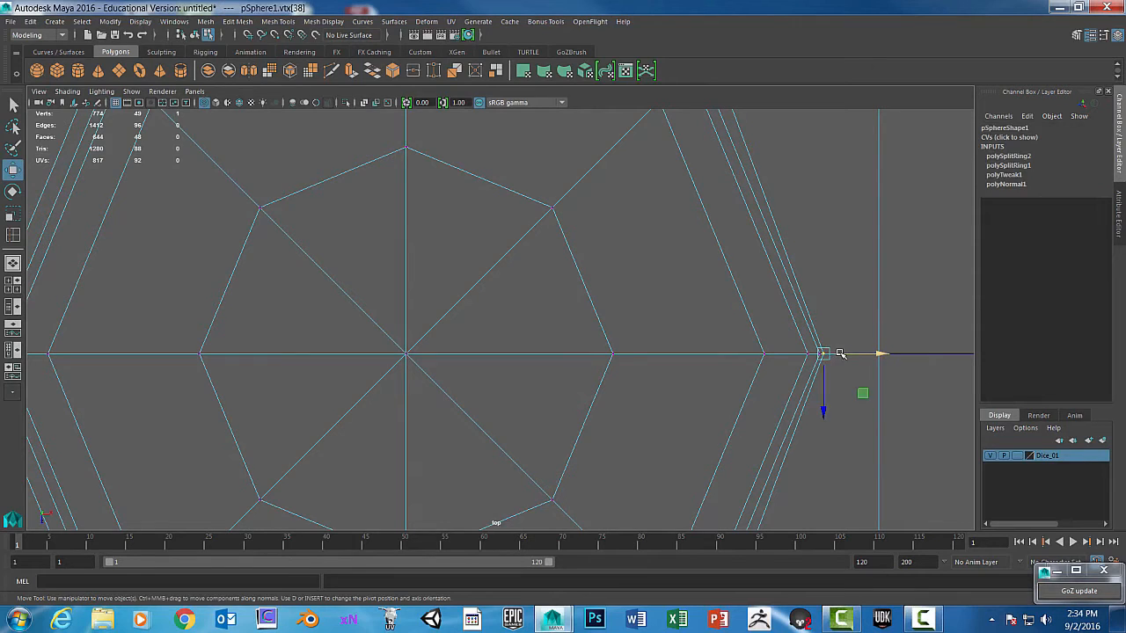
pyautogui.moveTo(842, 354); pyautogui.dragTo(853, 353)
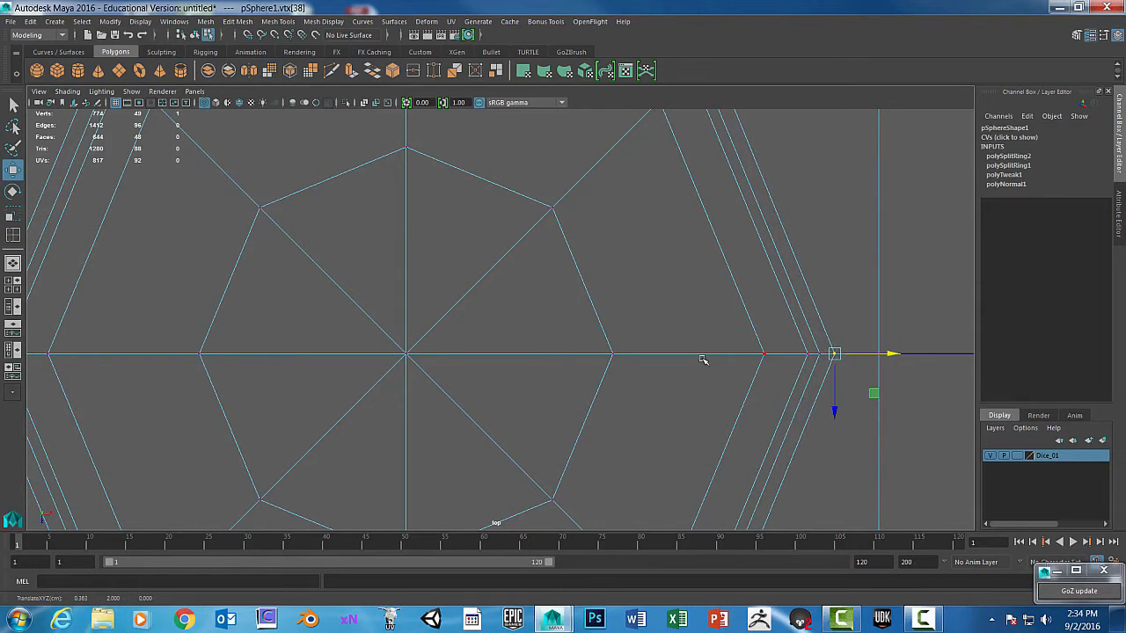
# Step: Nudge the outer rim loop's vertex on the +Z axis slightly outward to match the other three axis vertices
pyautogui.scroll(-10, 704, 360)
pyautogui.keyDown('alt'); pyautogui.moveTo(711, 211); pyautogui.dragTo(753, 149, button='middle'); pyautogui.keyUp('alt')
pyautogui.scroll(5, 648, 258)
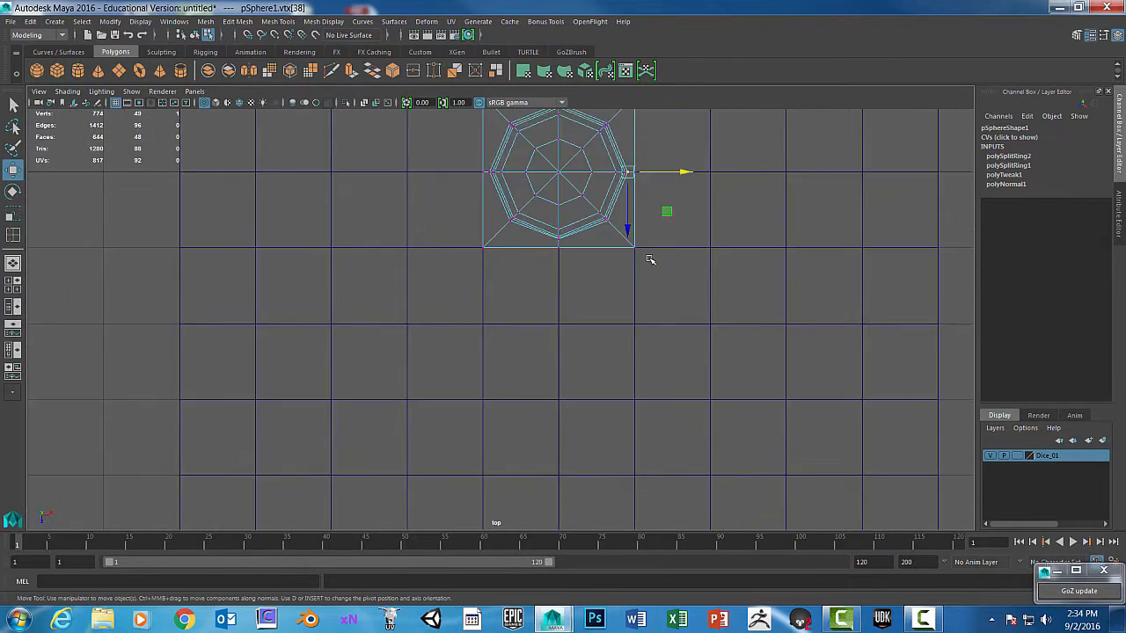
pyautogui.keyDown('alt'); pyautogui.moveTo(613, 273); pyautogui.dragTo(539, 526, button='middle'); pyautogui.keyUp('alt')
pyautogui.scroll(4, 585, 462)
pyautogui.keyDown('alt'); pyautogui.moveTo(582, 470); pyautogui.dragTo(578, 282, button='middle'); pyautogui.keyUp('alt')
pyautogui.scroll(7, 606, 299)
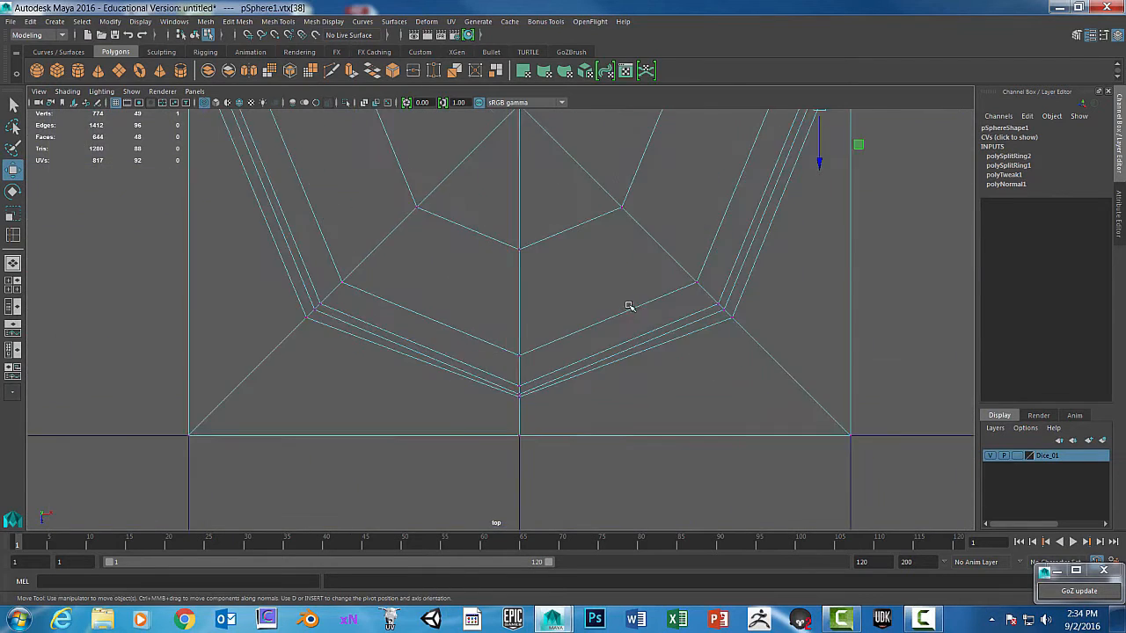
pyautogui.keyDown('alt'); pyautogui.moveTo(616, 389); pyautogui.dragTo(627, 396, button='middle'); pyautogui.keyUp('alt')
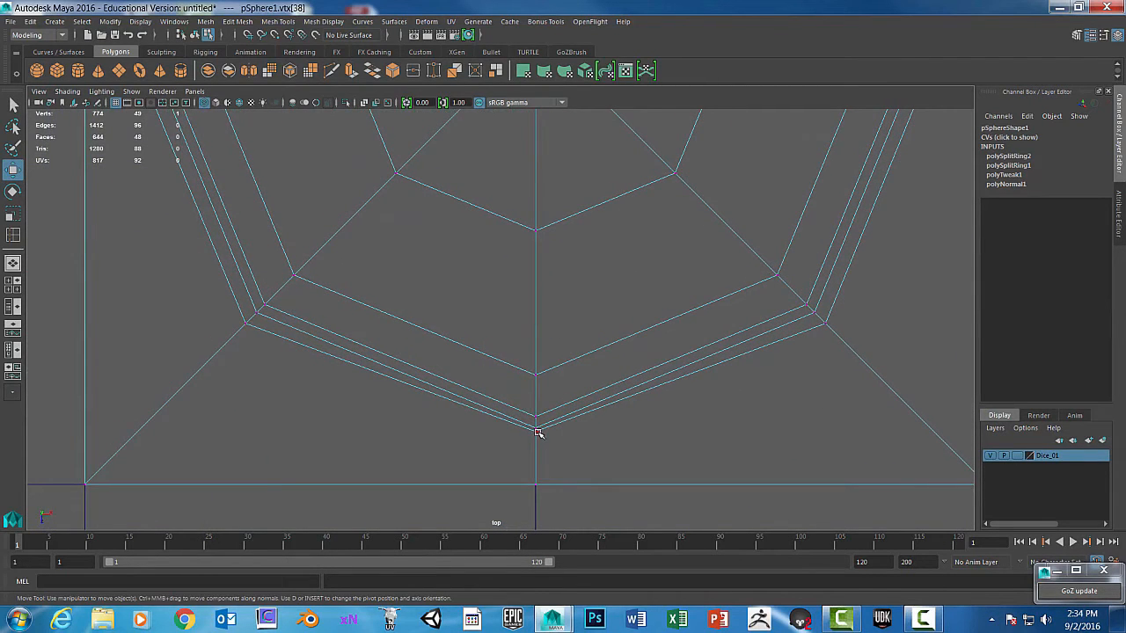
pyautogui.click(536, 431)
pyautogui.moveTo(535, 454); pyautogui.dragTo(532, 466)
# Step: Return the pip mesh to object mode and show it on the whole die in the perspective view
pyautogui.scroll(-15, 628, 343)
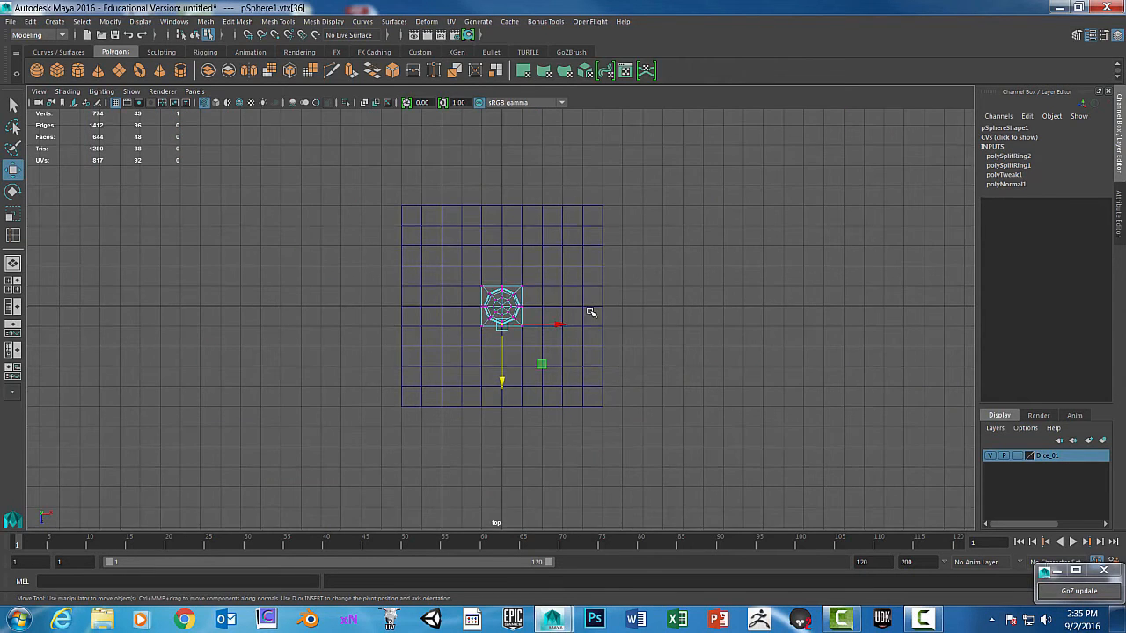
pyautogui.scroll(12, 591, 312)
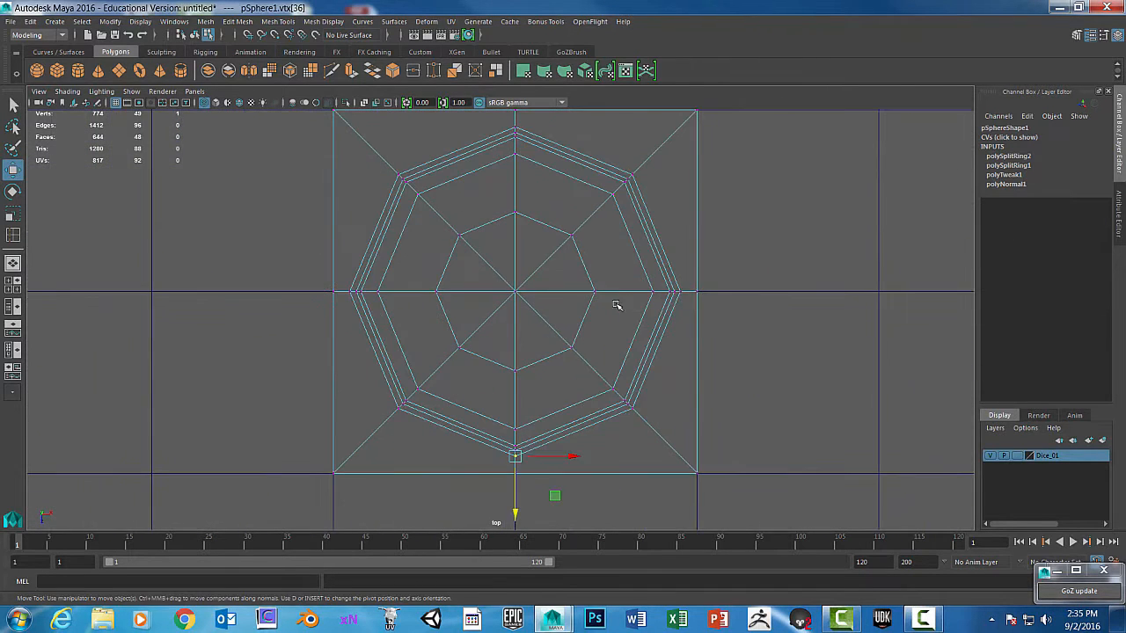
pyautogui.moveTo(583, 256); pyautogui.dragTo(567, 330, button='right')
pyautogui.scroll(1, 598, 316)
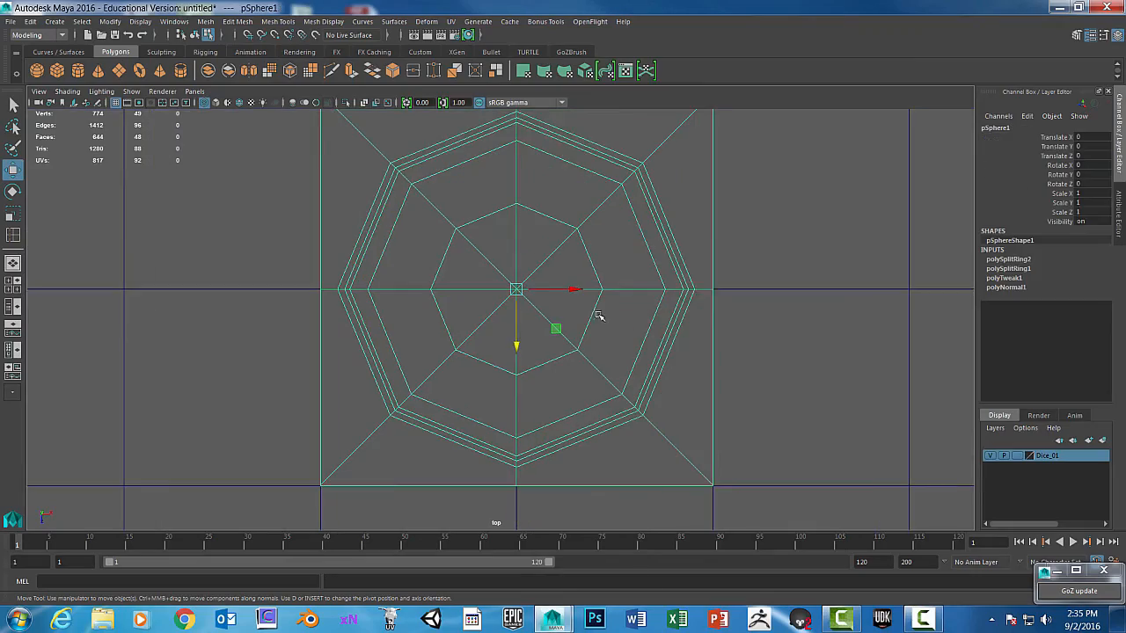
pyautogui.press('space')
pyautogui.press('space')
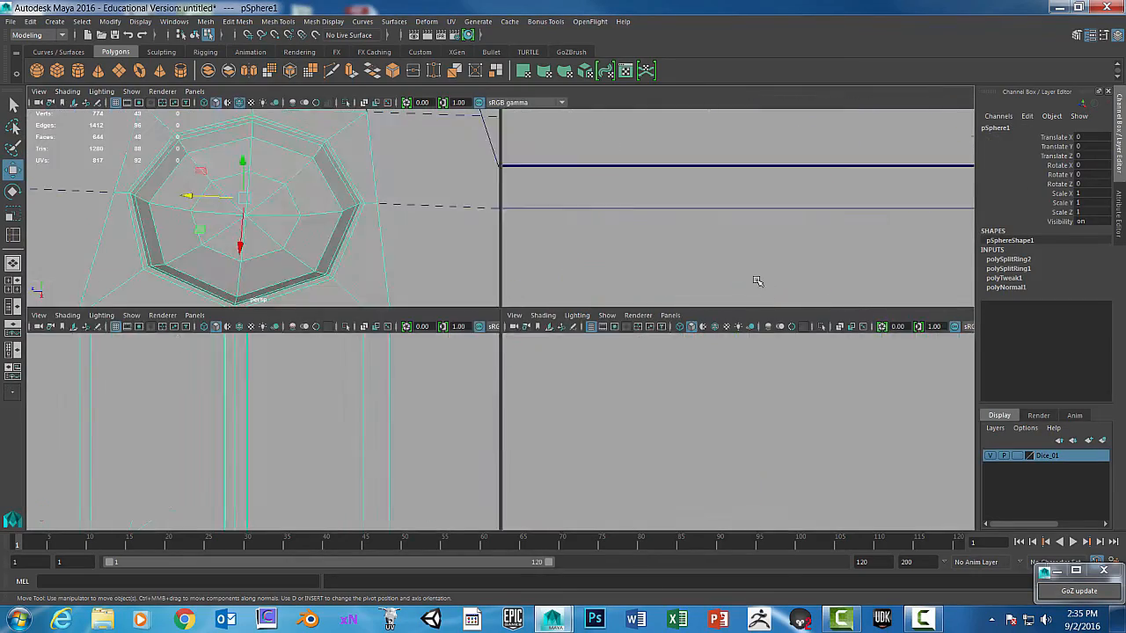
pyautogui.scroll(-9, 756, 281)
pyautogui.keyDown('alt'); pyautogui.moveTo(587, 311); pyautogui.dragTo(619, 211); pyautogui.keyUp('alt')
pyautogui.scroll(-3, 620, 236)
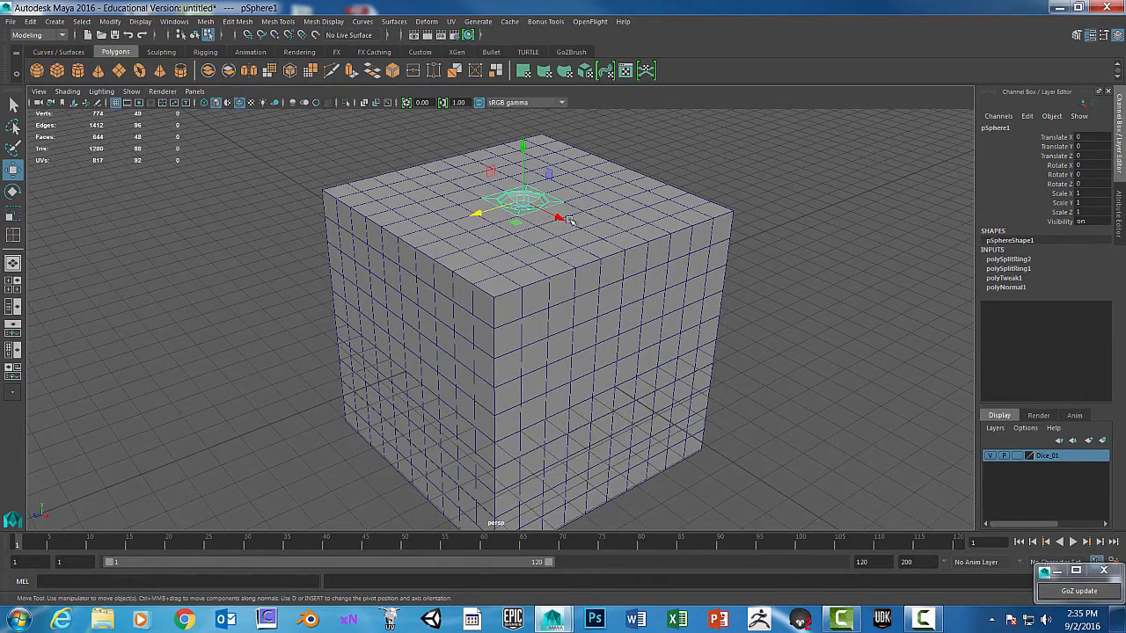